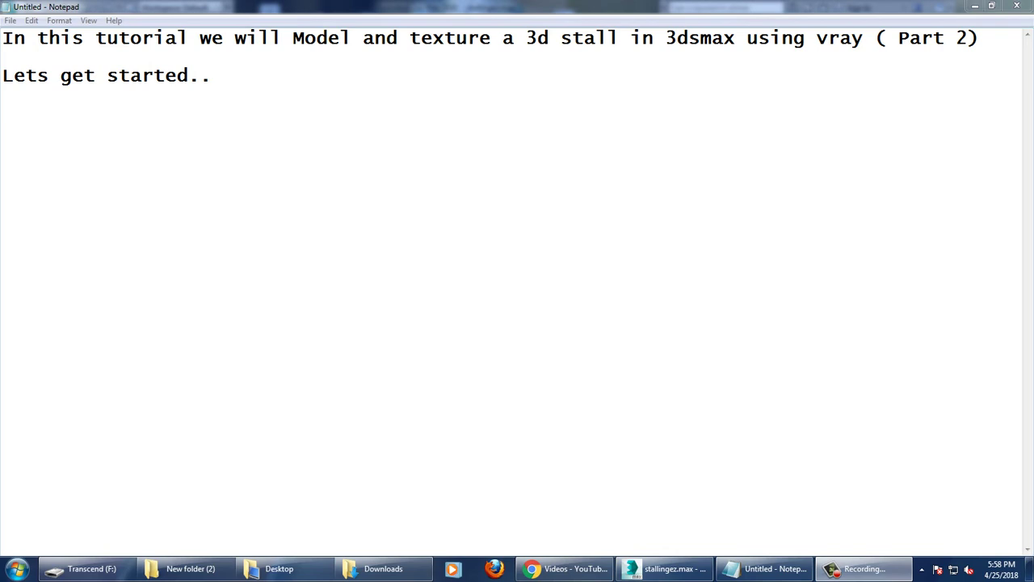
Select all the intro note text in Notepad, then bring the stallingez.max scene forward in 3ds Max.
left_click(763, 568)
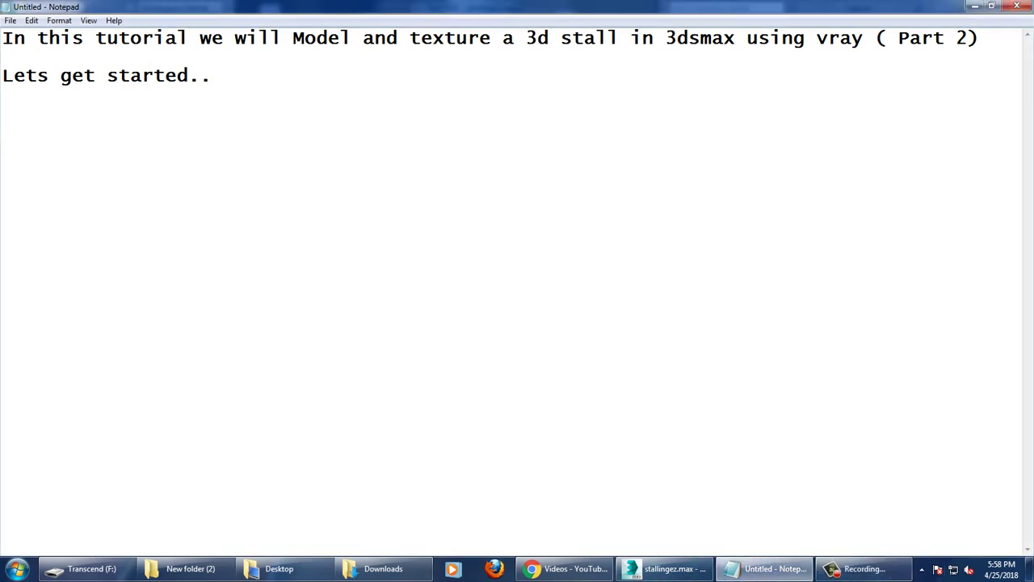
key("ctrl+a")
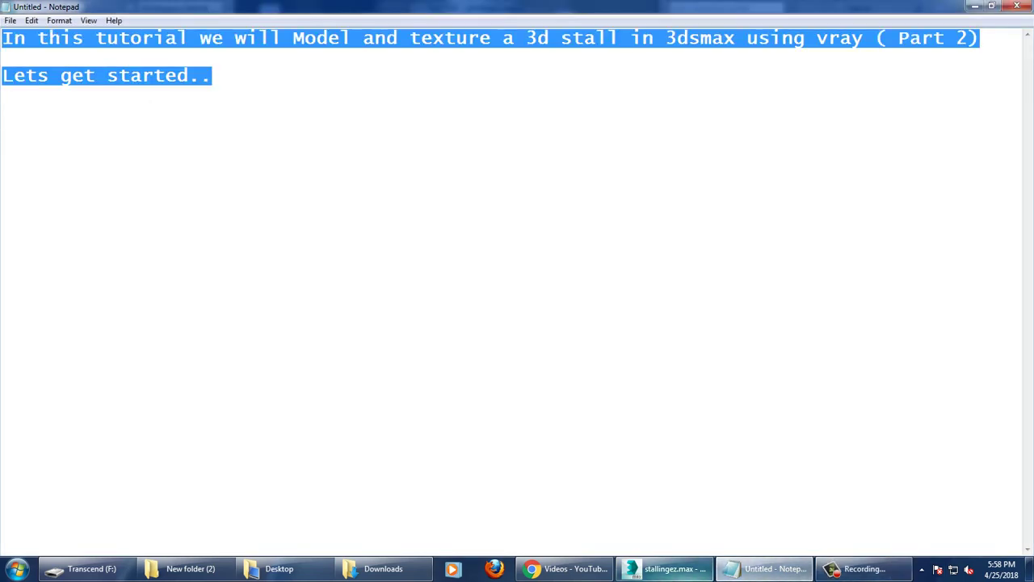
left_click(663, 568)
Move the reference render aside, maximize and zoom the Front view on the booth, and show Spline shapes.
left_click_drag(517, 108, 161, 59)
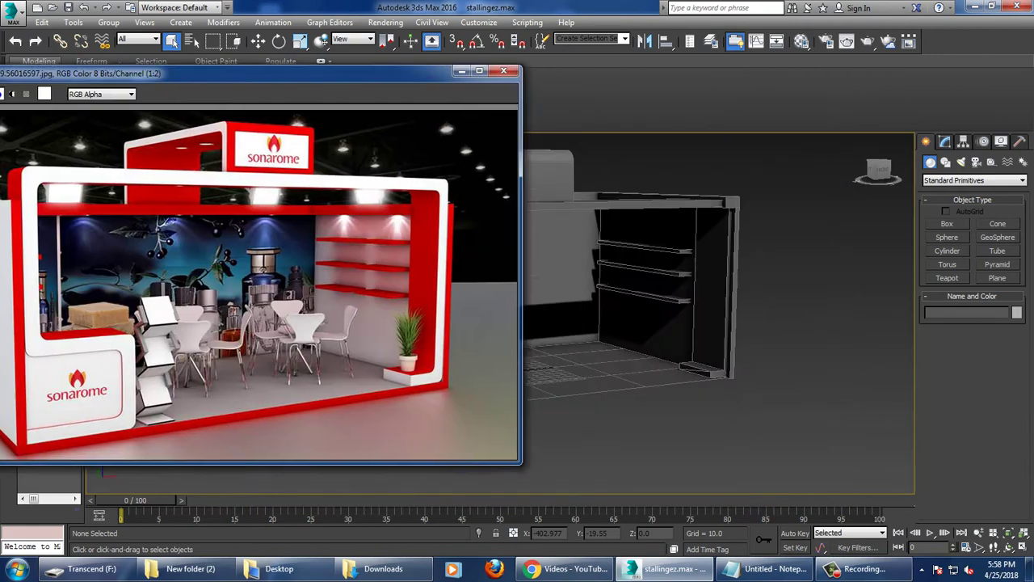
middle_click_drag(695, 282, 743, 275, "alt")
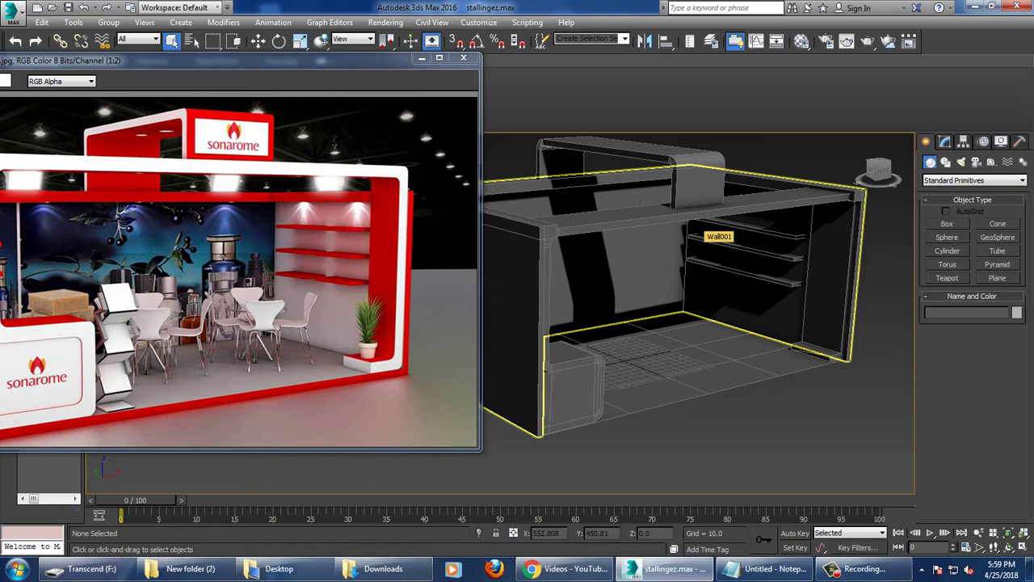
key("alt+w")
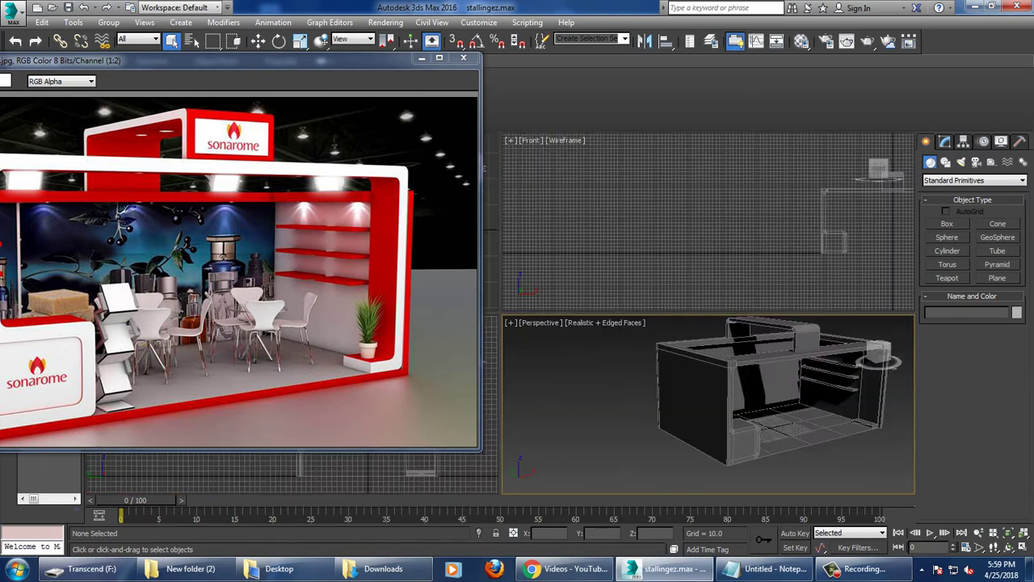
key("alt+w")
scroll(699, 311, "up", 2)
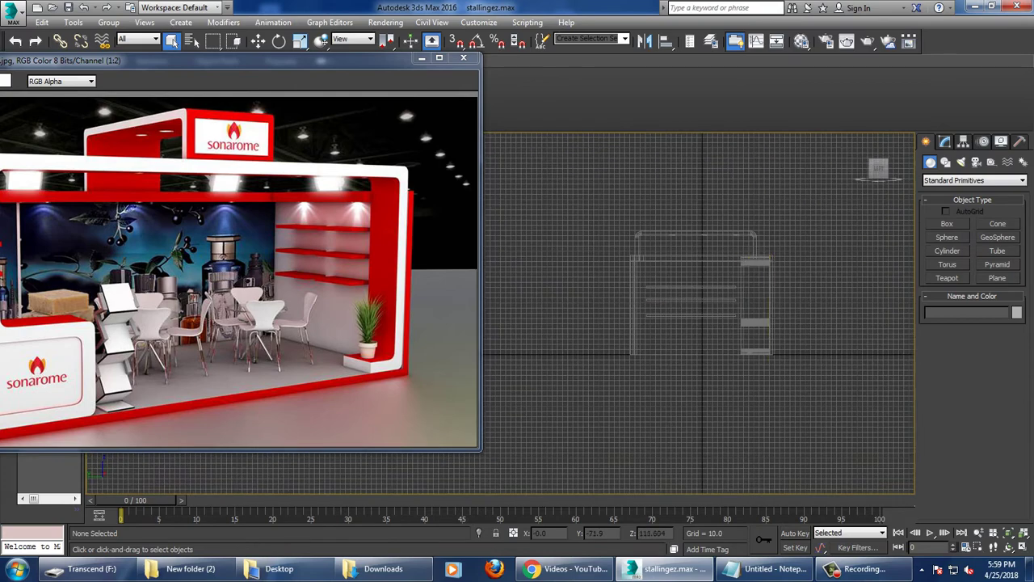
scroll(699, 311, "up", 2)
middle_click_drag(760, 323, 759, 308)
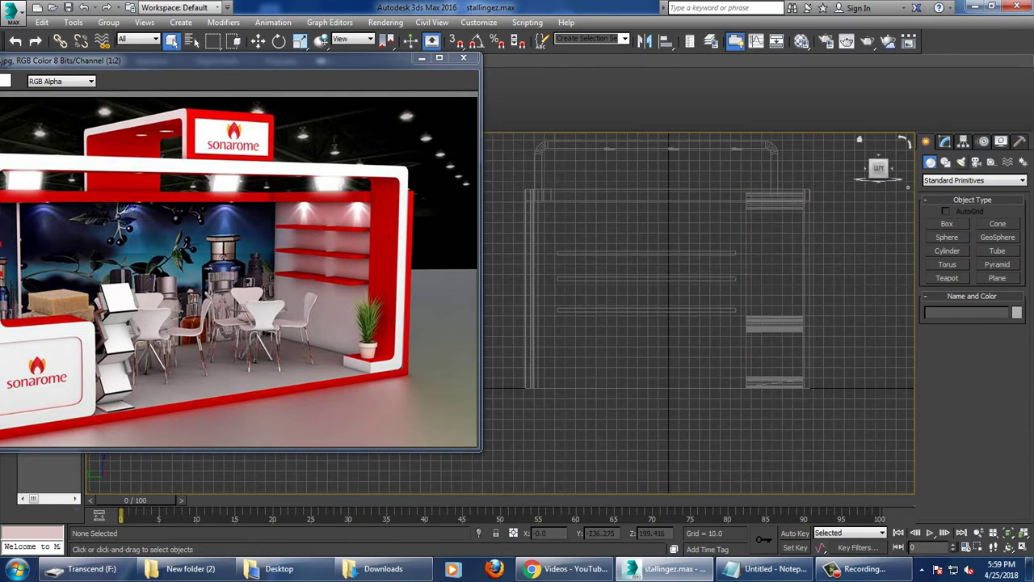
left_click(945, 162)
Draw a seven-point zigzag Line spline in the Front view beside the booth.
left_click(946, 233)
middle_click_drag(775, 323, 654, 295)
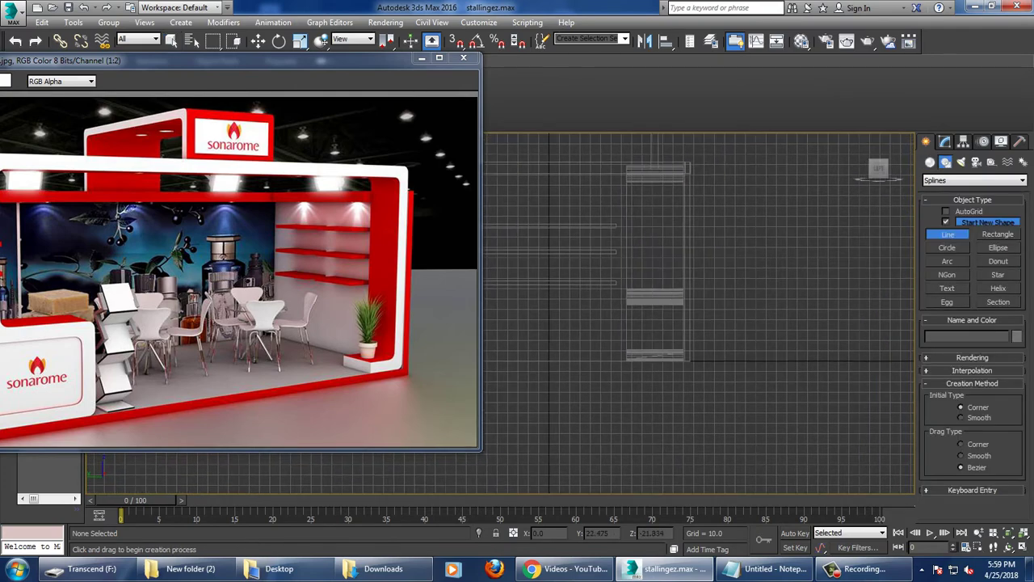
left_click(705, 268)
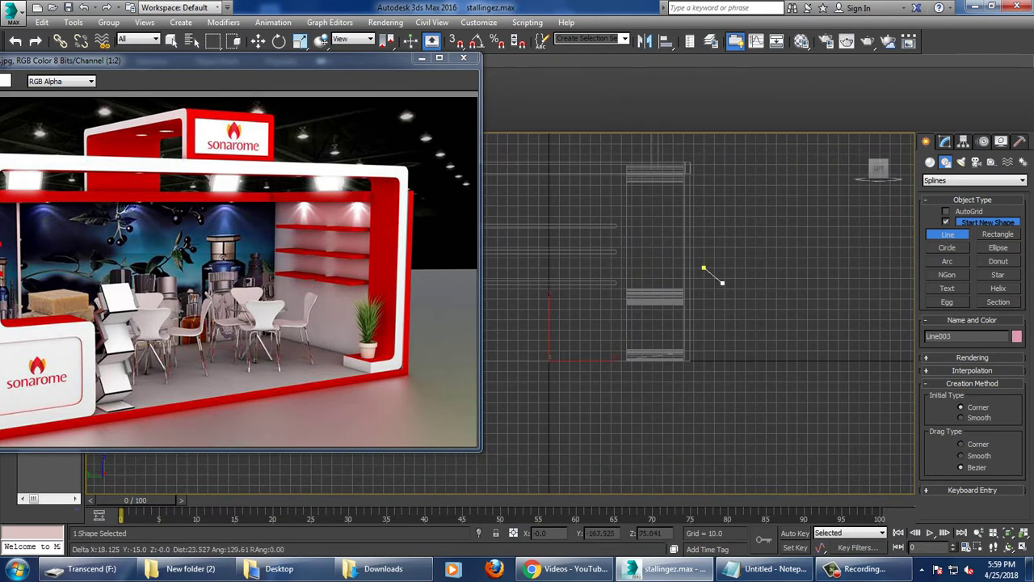
left_click(714, 286)
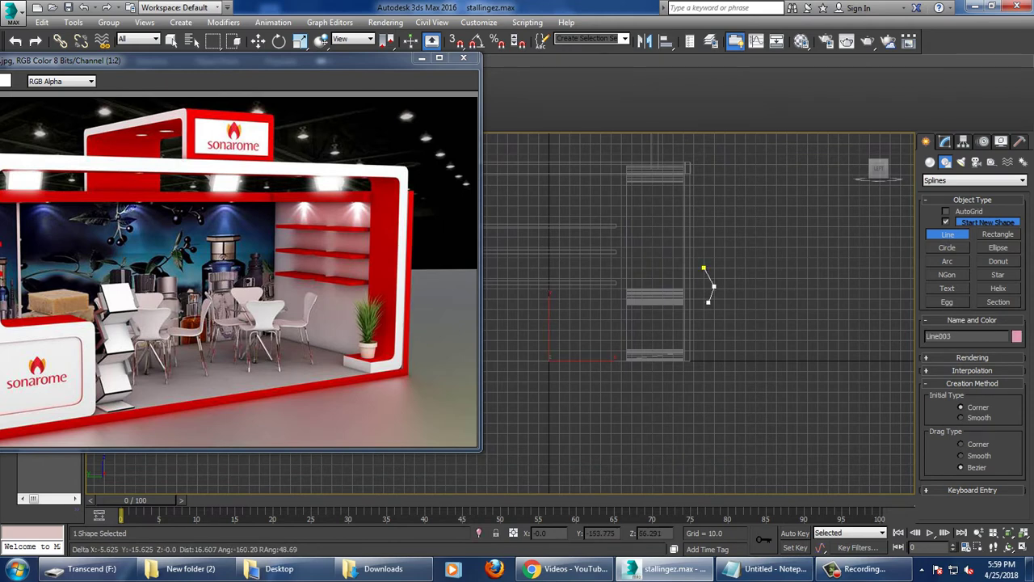
left_click(704, 306)
left_click(715, 320)
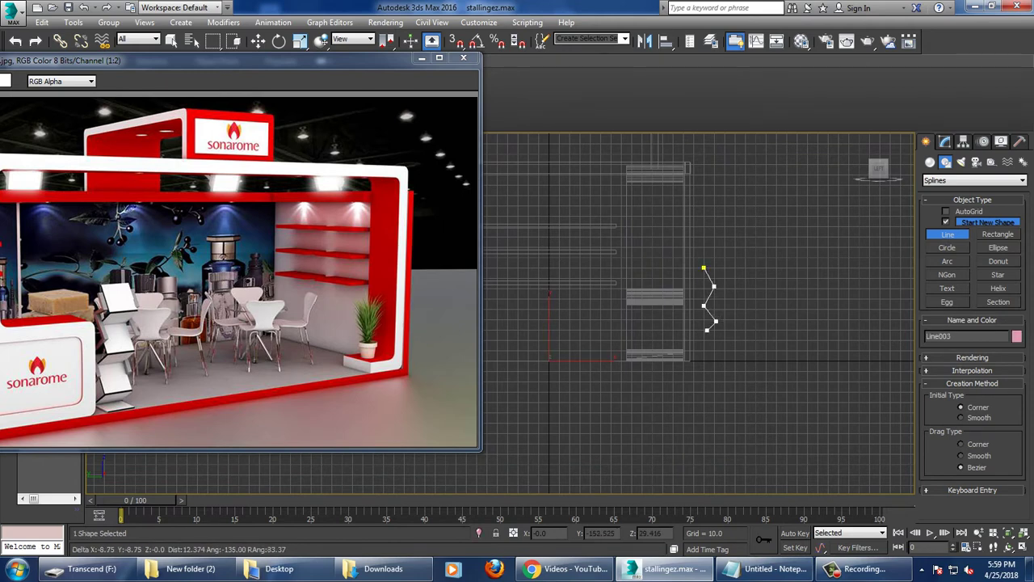
left_click(704, 333)
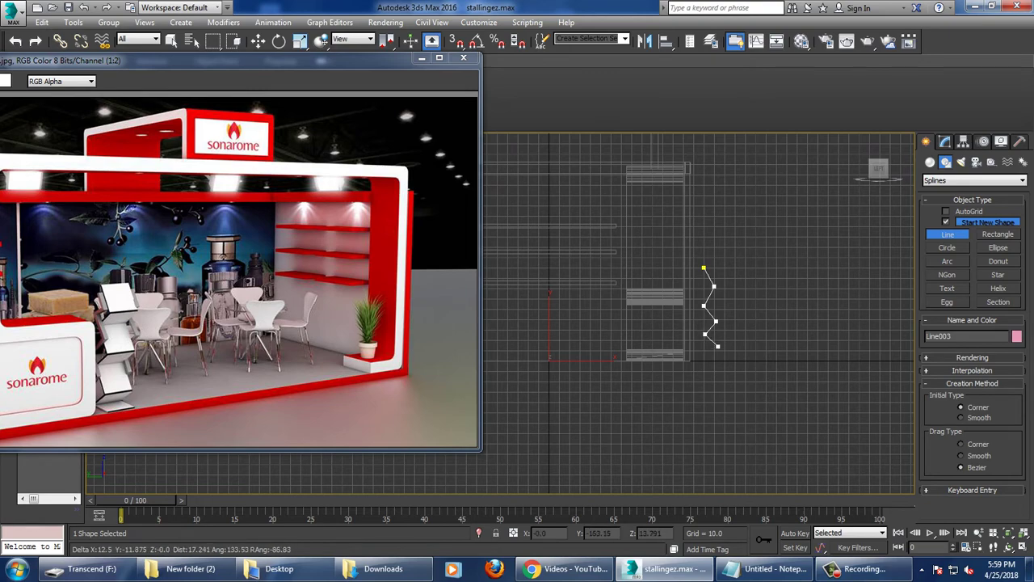
left_click(717, 347)
left_click(705, 359)
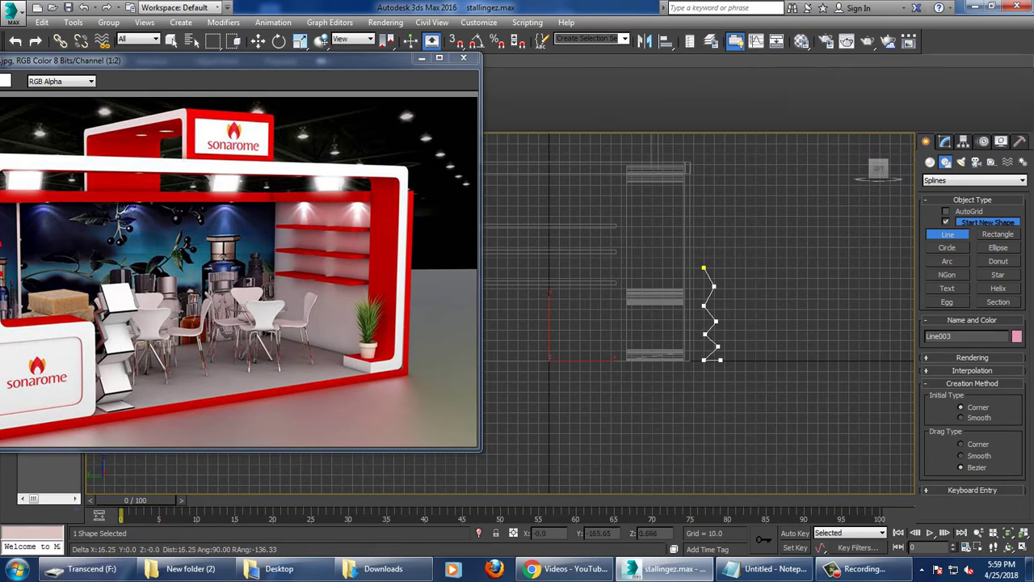
right_click(719, 360)
Raise the zigzag Line003 in Perspective and shift it sideways inside the booth near the shelves.
key("w")
key("alt+w")
key("alt+w")
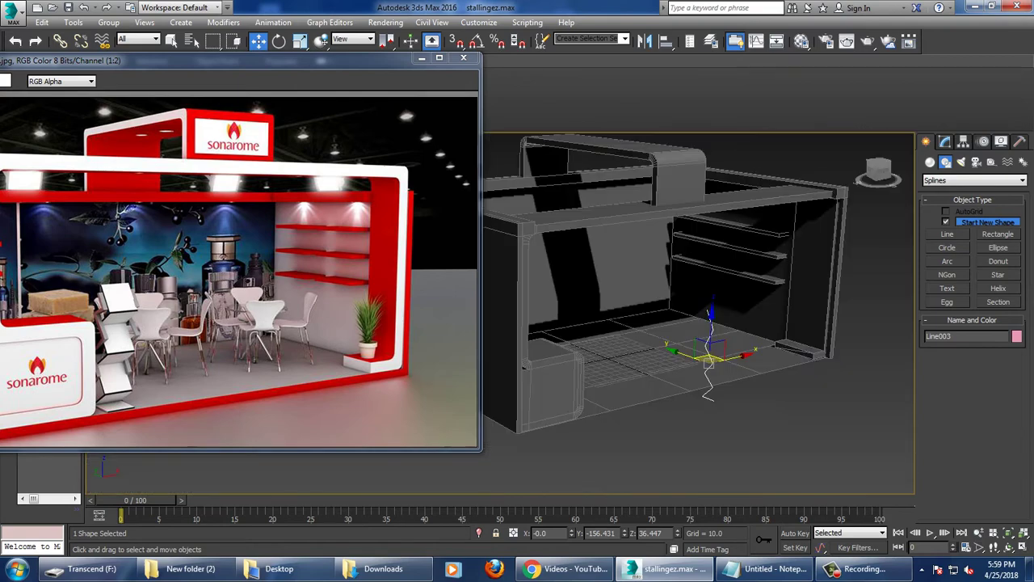
scroll(708, 362, "up", 2)
scroll(708, 361, "up", 3)
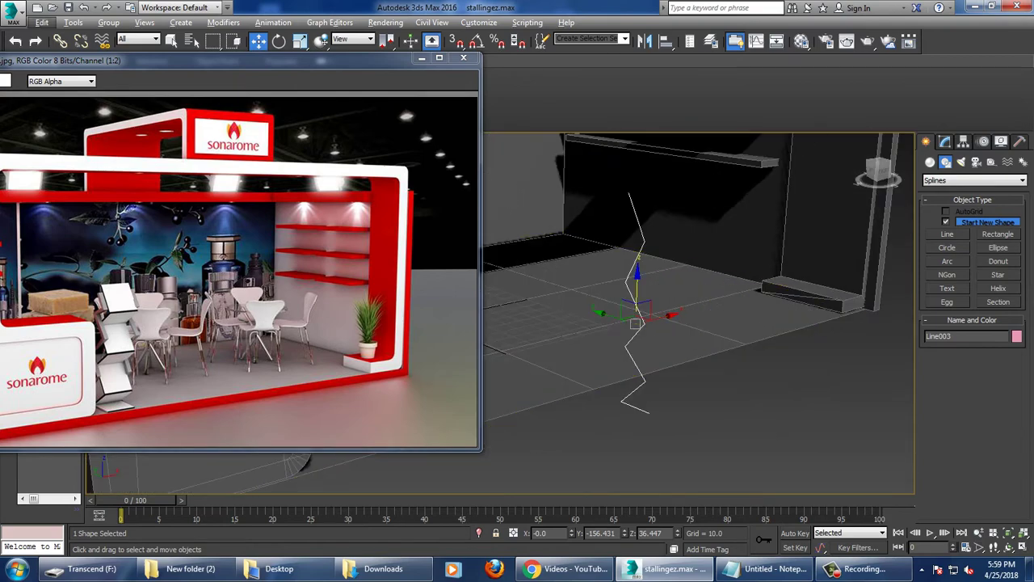
left_click_drag(636, 271, 636, 235)
mouse_move(694, 307)
middle_mouse_down("alt")
mouse_move(776, 307)
mouse_move(727, 307)
mouse_move(775, 307)
mouse_move(759, 307)
middle_mouse_up("alt")
key("r")
key("w")
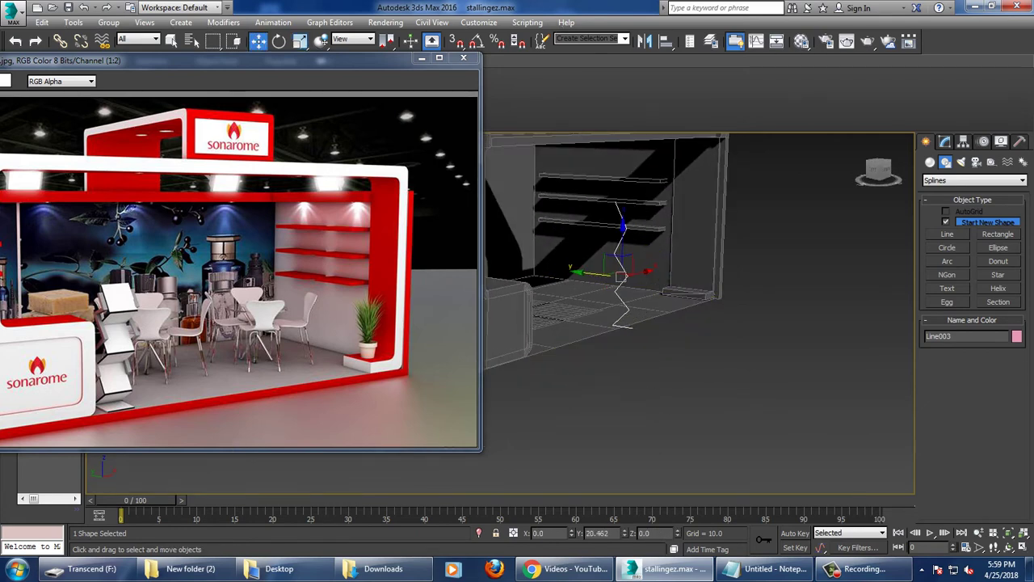
left_click_drag(620, 275, 590, 272)
Enable In Viewport rendering for Line003 with a Rectangular section of Length 22.74.
left_click(944, 141)
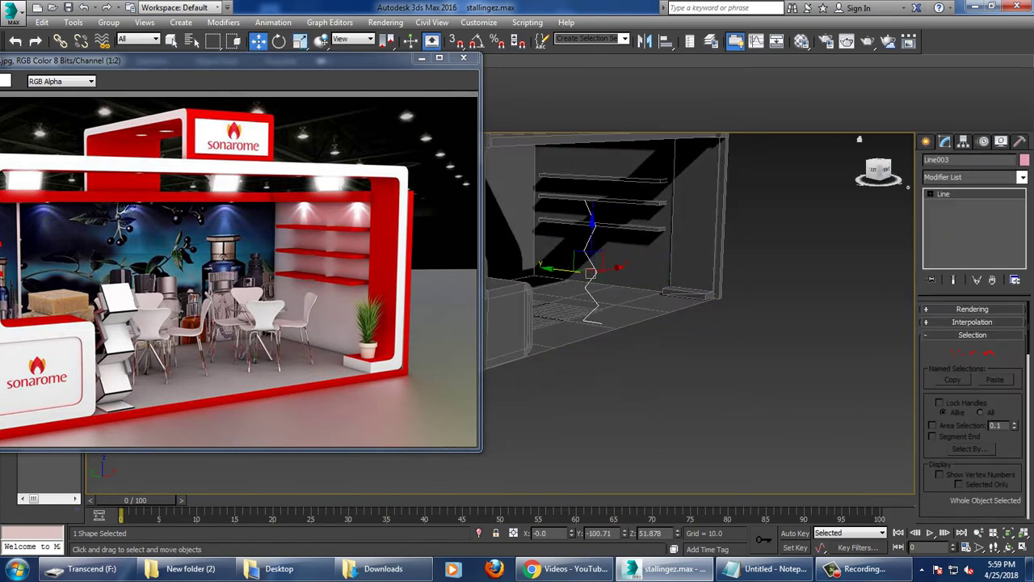
left_click(971, 309)
left_click(928, 328)
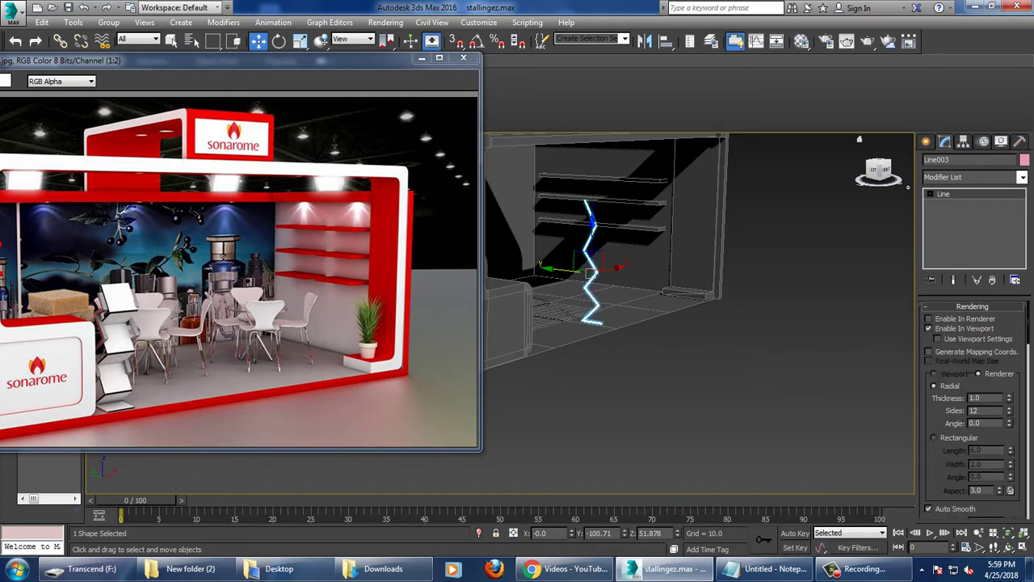
left_click(934, 437)
middle_click_drag(727, 363, 759, 368, "alt")
left_click_drag(1009, 450, 1009, 412)
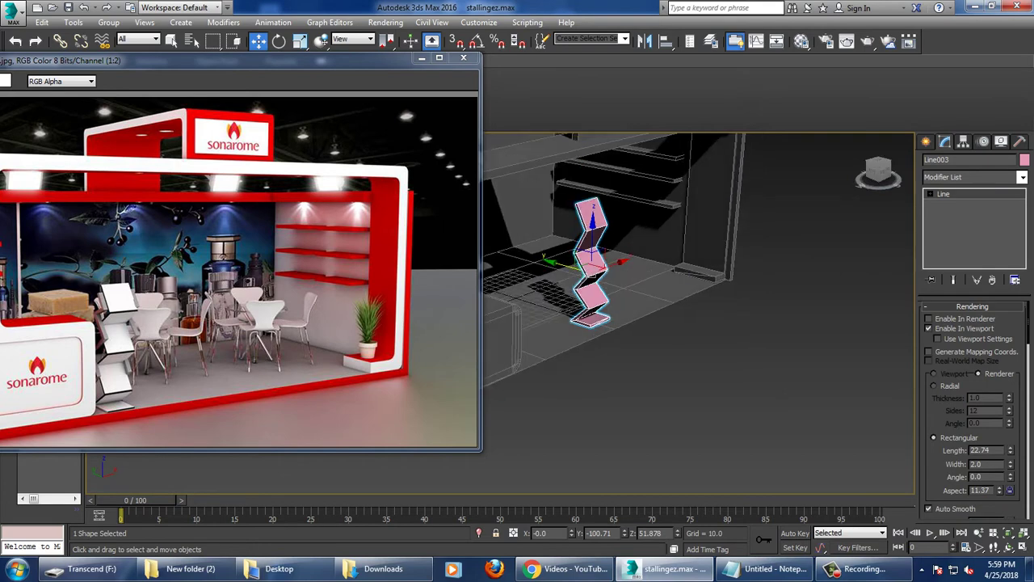
Scale the zigzag stand slightly narrower and move it lower and deeper into the booth.
middle_click_drag(695, 363, 517, 356, "alt")
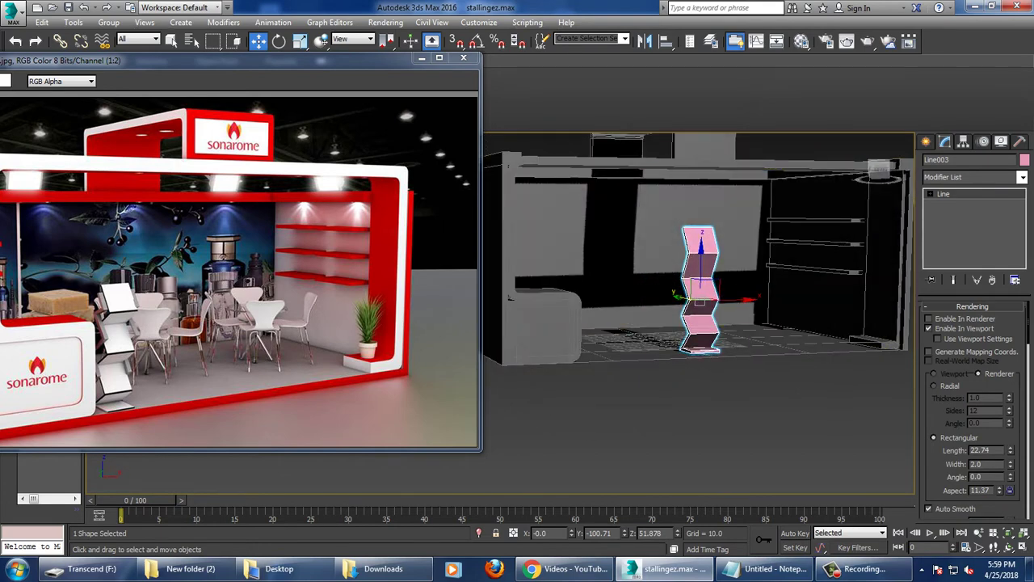
left_click_drag(700, 299, 699, 311)
middle_click_drag(699, 311, 693, 296, "alt")
left_click_drag(692, 295, 624, 291)
mouse_move(623, 290)
middle_mouse_down("alt")
mouse_move(635, 301)
mouse_move(651, 292)
middle_mouse_up("alt")
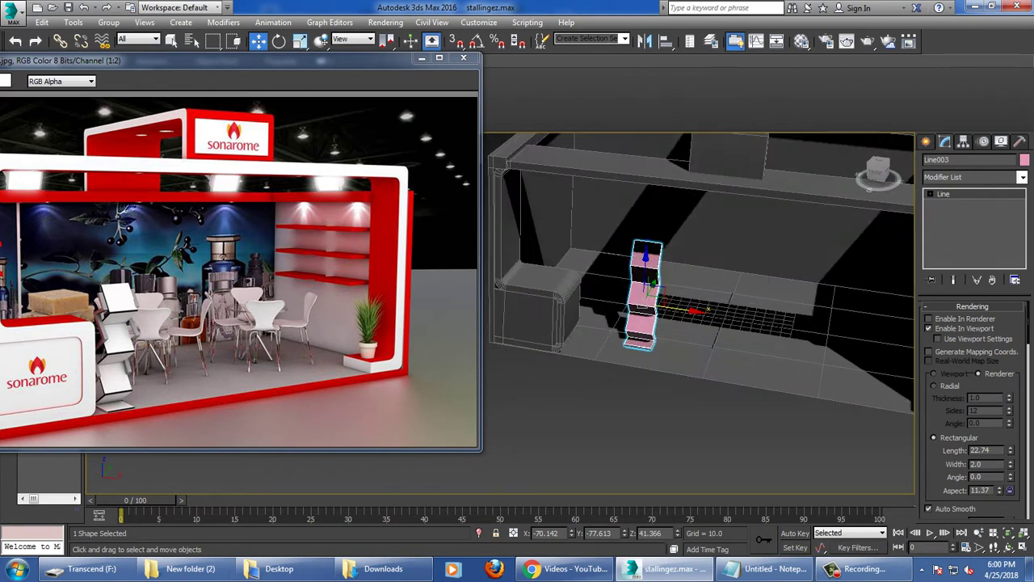
Give the brochure stand a new object colour and view it in a maximized Left view.
left_click(1024, 159)
left_click(631, 231)
left_click(582, 354)
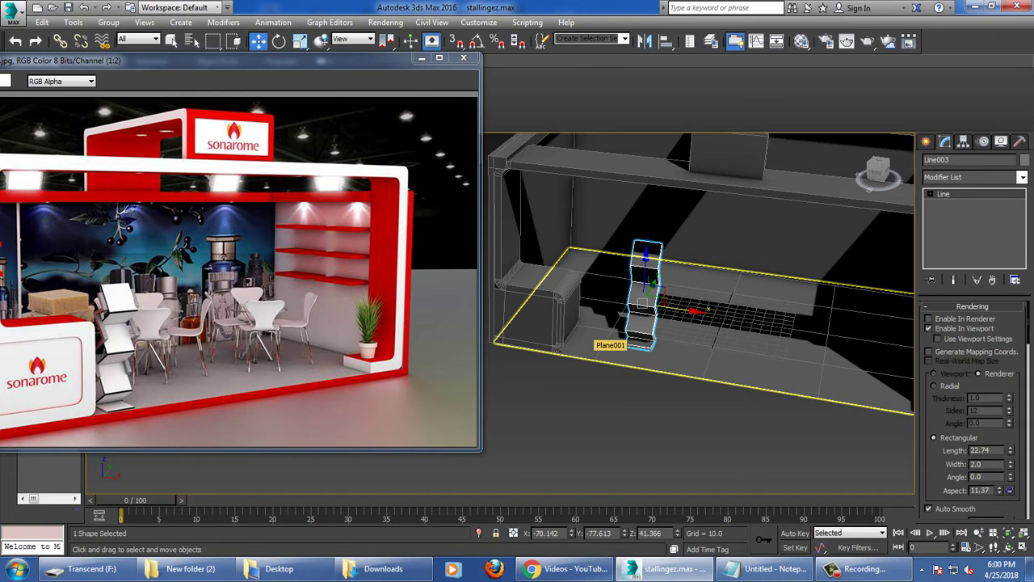
middle_click_drag(602, 335, 662, 323, "alt")
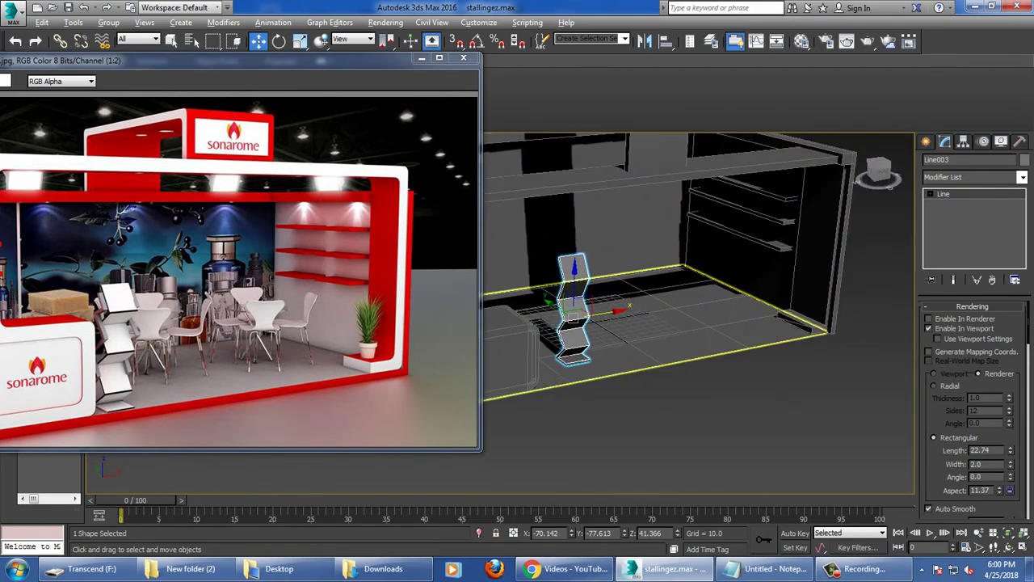
key("alt+w")
key("l")
key("alt+w")
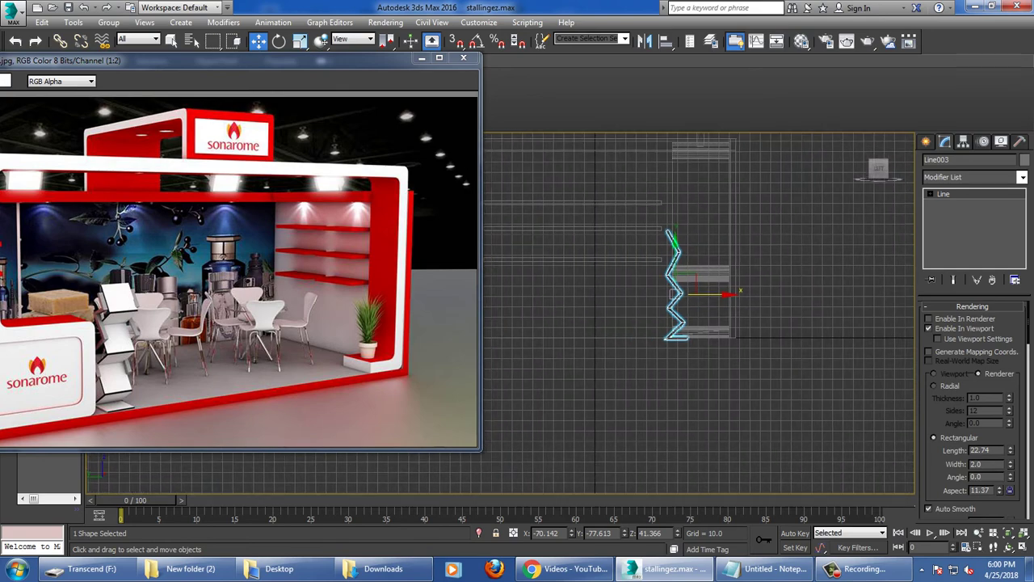
Draw a new Line spline, Line004, for the chair profile and view it in Perspective.
left_click(926, 142)
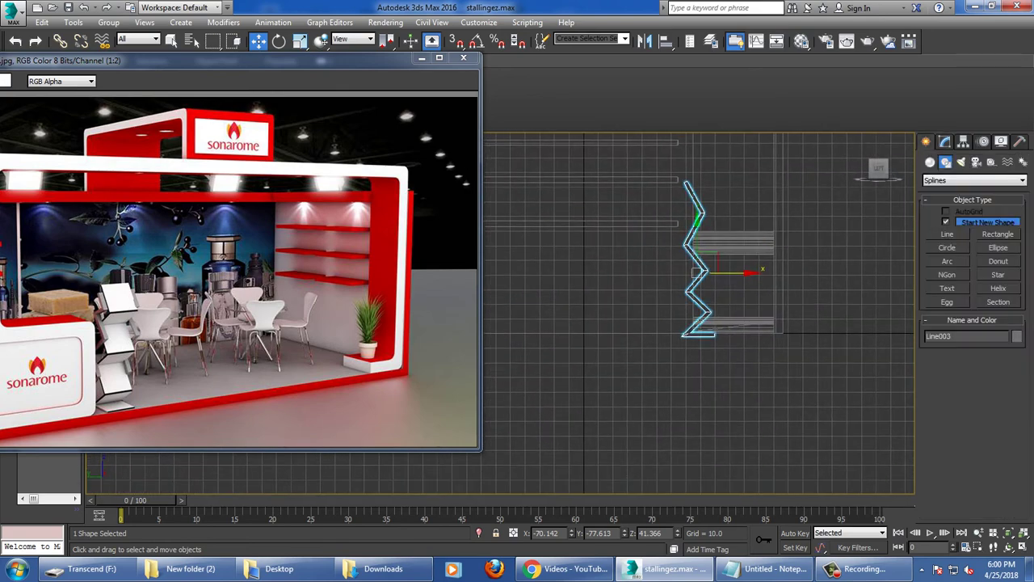
left_click(947, 233)
middle_click_drag(694, 323, 784, 323)
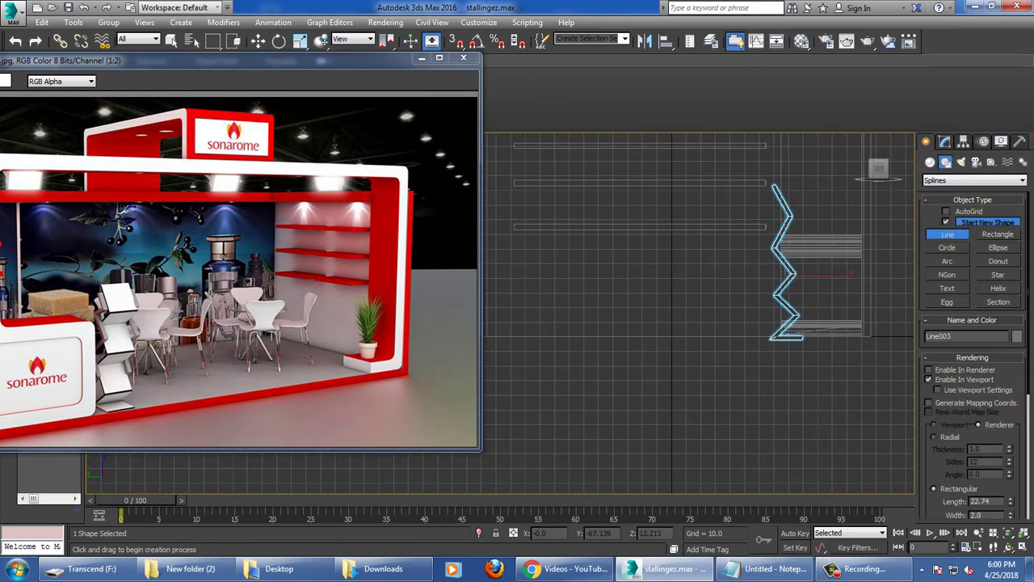
left_click(732, 263)
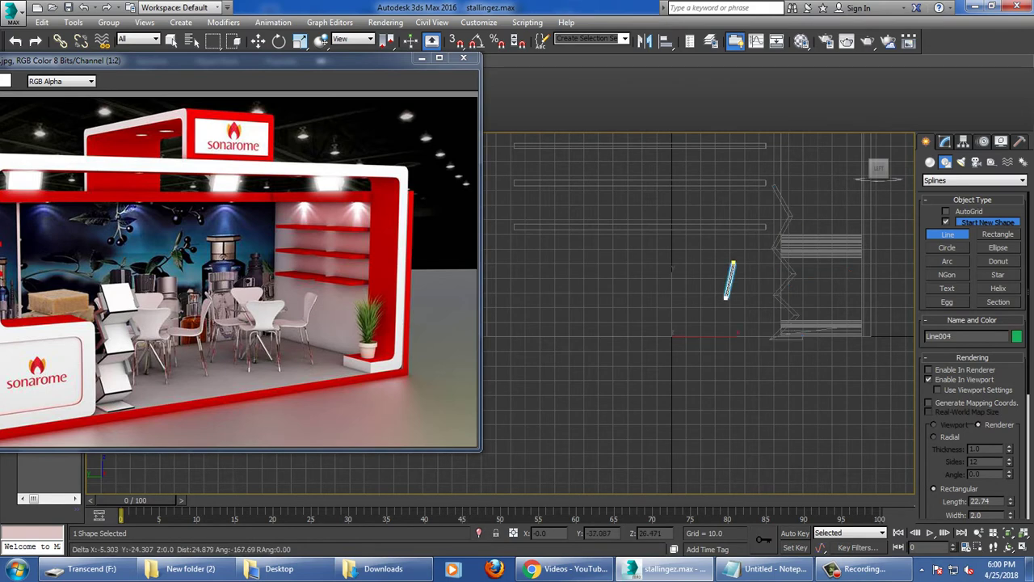
left_click(728, 297)
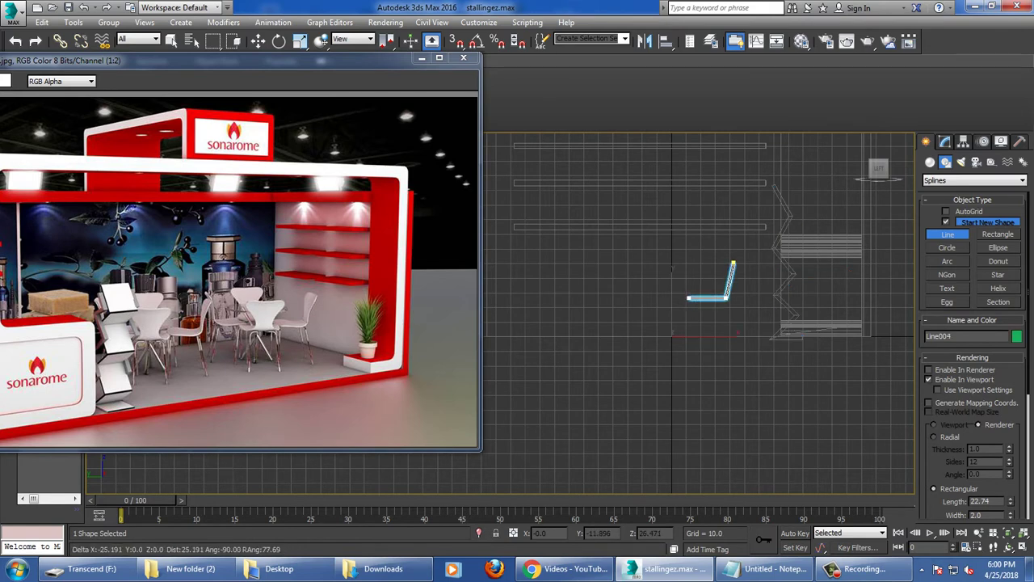
right_click(688, 297)
right_click(687, 298)
key("alt+w")
key("alt+w")
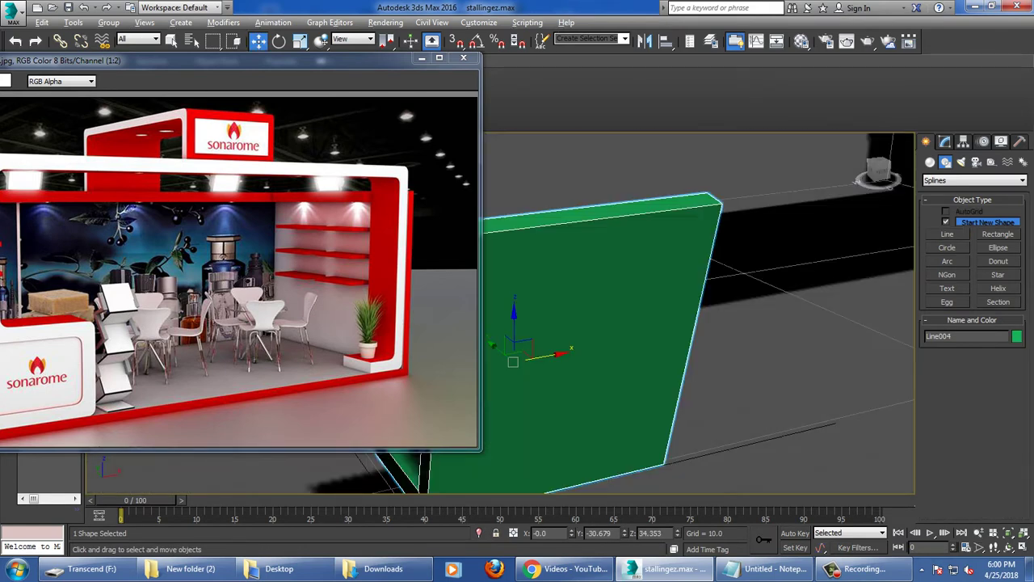
mouse_move(613, 323)
middle_mouse_down("alt")
mouse_move(565, 307)
mouse_move(549, 315)
mouse_move(597, 347)
mouse_move(586, 343)
middle_mouse_up("alt")
Scale up the green chair profile and move it onto the booth floor toward the shelves.
key("r")
left_click_drag(586, 344, 586, 319)
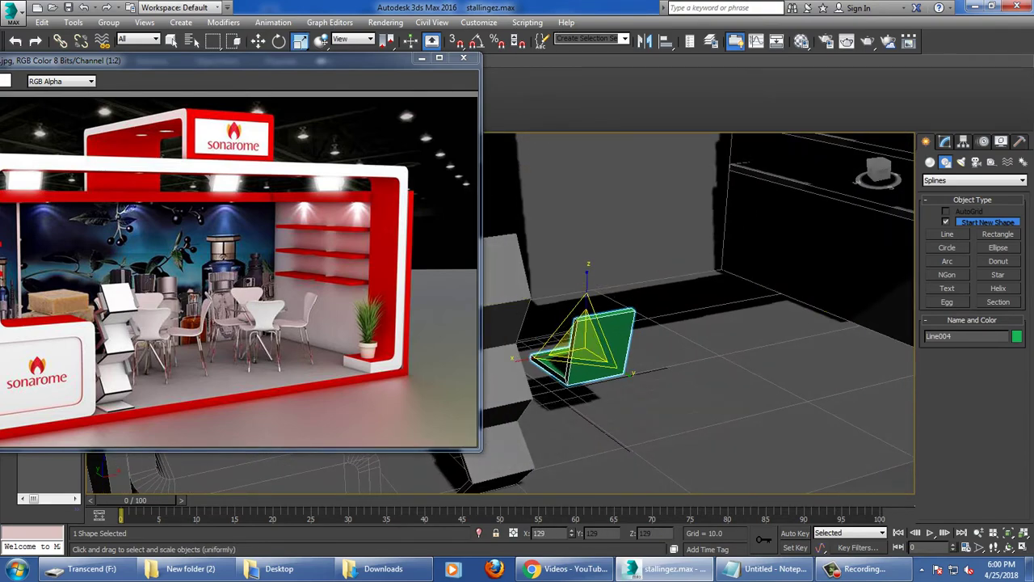
middle_click_drag(586, 332, 569, 340, "alt")
key("w")
left_click_drag(569, 339, 568, 323)
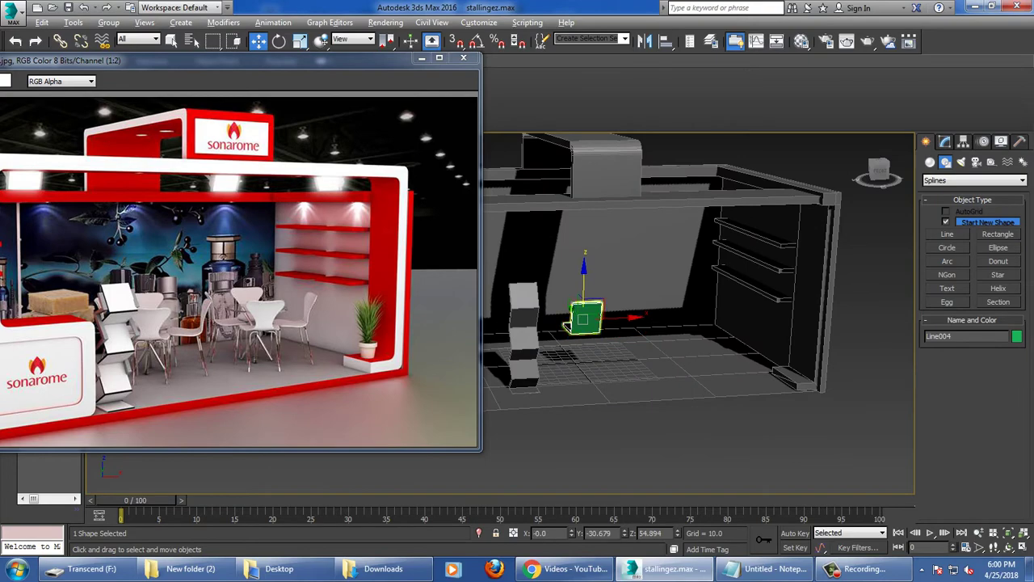
middle_click_drag(568, 323, 572, 326, "alt")
left_click_drag(590, 317, 685, 369)
middle_click_drag(684, 369, 702, 380, "alt")
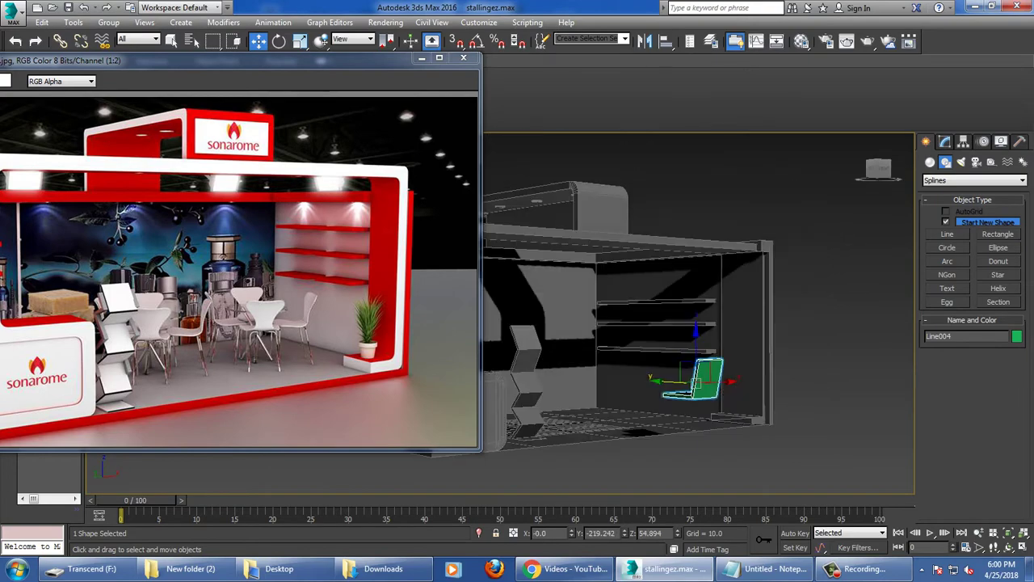
scroll(703, 379, "up", 3)
mouse_move(738, 436)
middle_mouse_down("alt")
mouse_move(570, 299)
mouse_move(653, 305)
middle_mouse_up("alt")
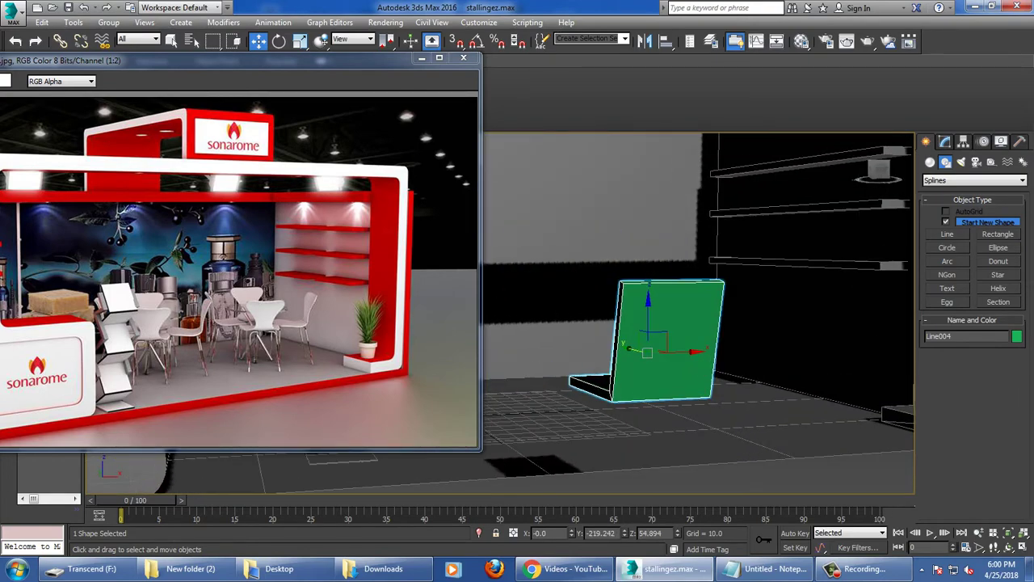
Convert the chair profile to Editable Poly and connect four edges across the back panel.
right_click(653, 304)
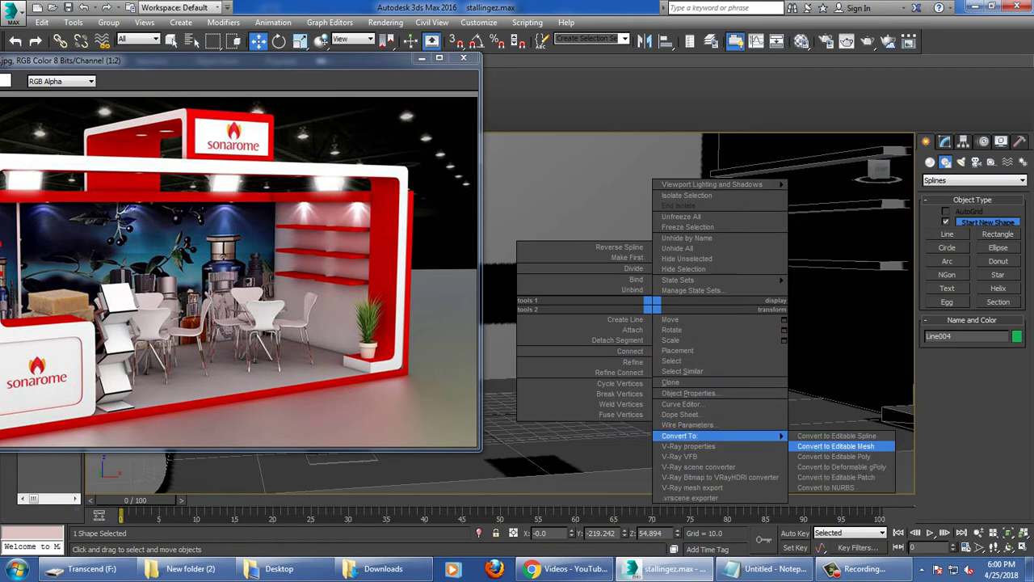
left_click(840, 457)
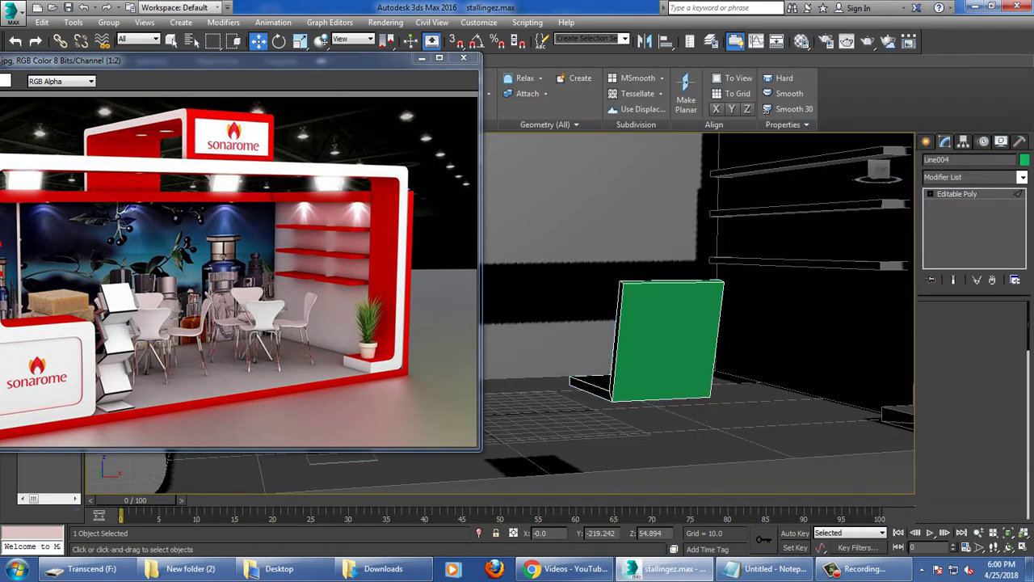
key("2")
scroll(974, 412, "down", 3)
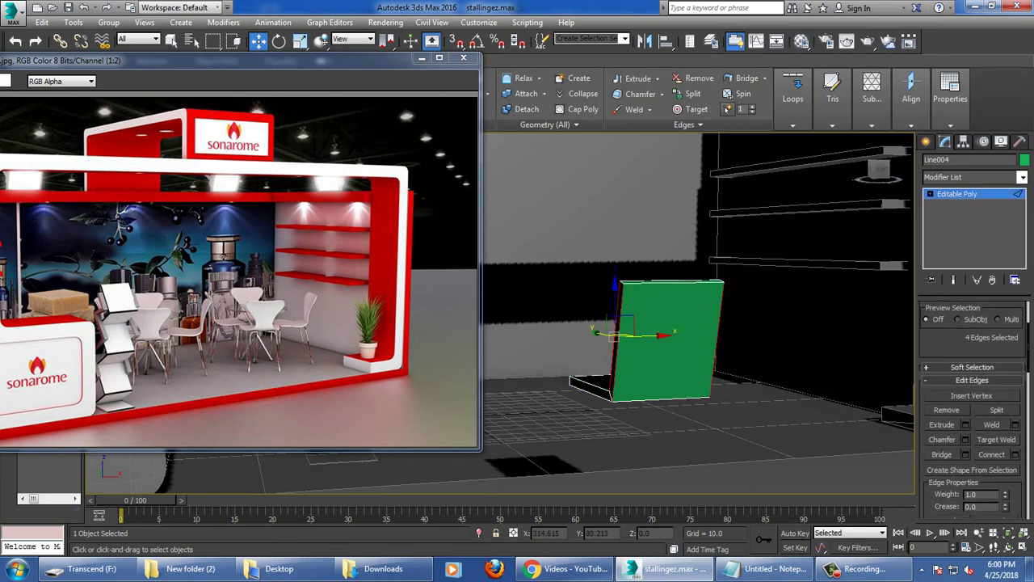
scroll(973, 412, "down", 2)
left_click(1015, 443)
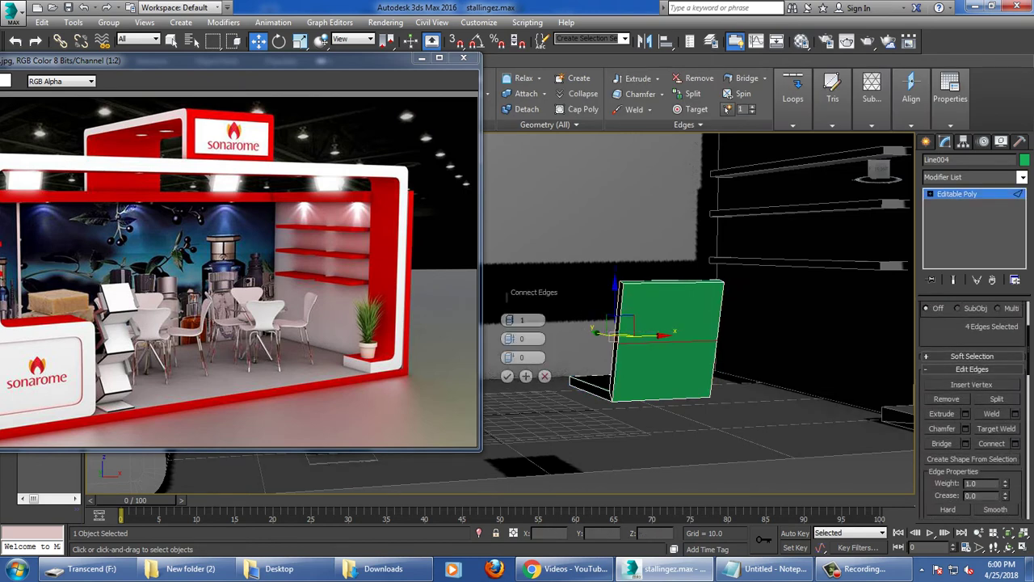
left_click(508, 318)
left_click(508, 318)
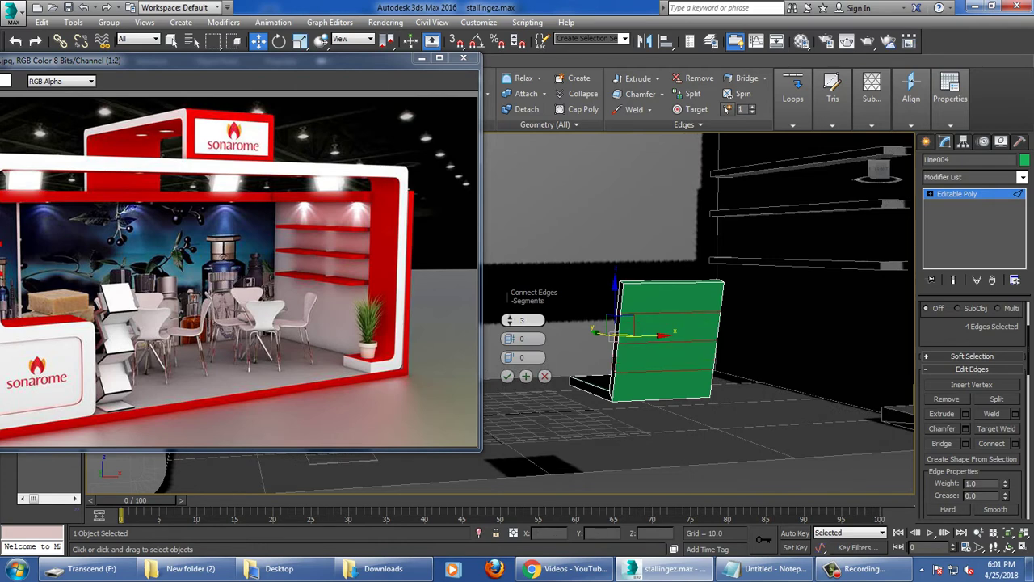
left_click(508, 318)
left_click(508, 376)
Add four connecting edges across the seat panel.
middle_click_drag(695, 340, 614, 348, "alt")
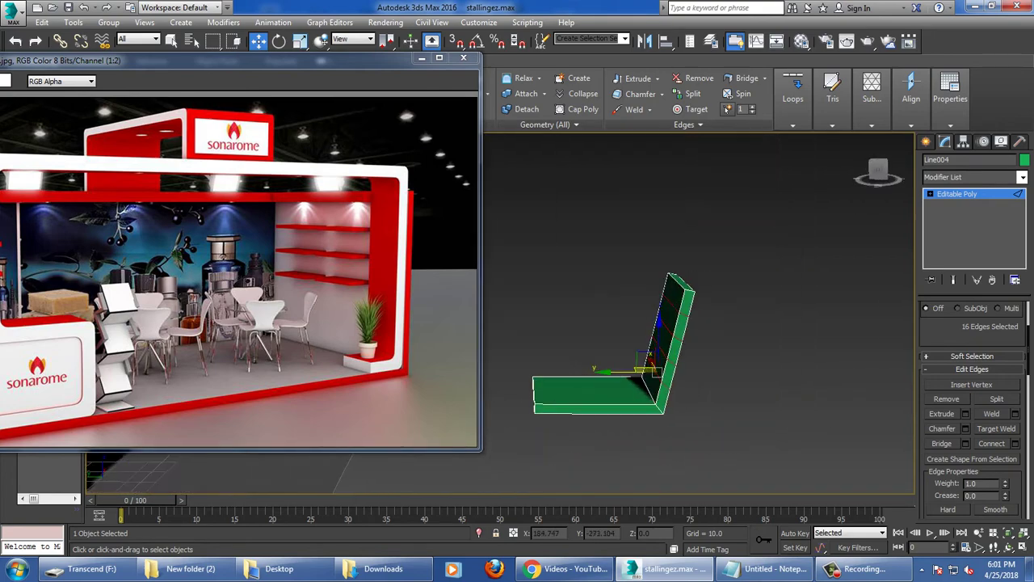
left_click(594, 400)
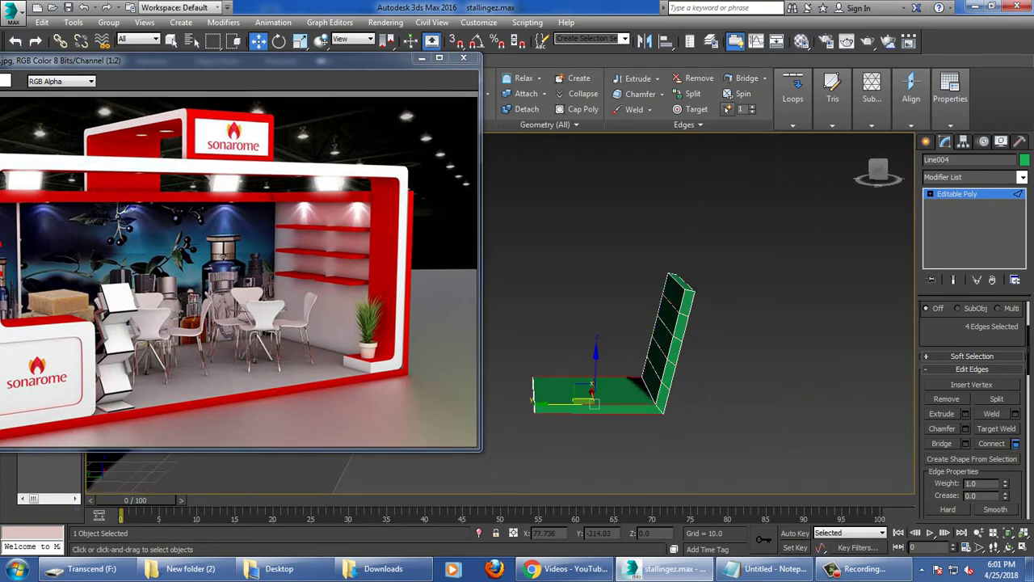
left_click(1015, 443)
left_click(507, 375)
Switch to Polygon level and select the back panel's polygons.
mouse_move(517, 380)
middle_mouse_down("alt")
mouse_move(594, 388)
mouse_move(558, 386)
middle_mouse_up("alt")
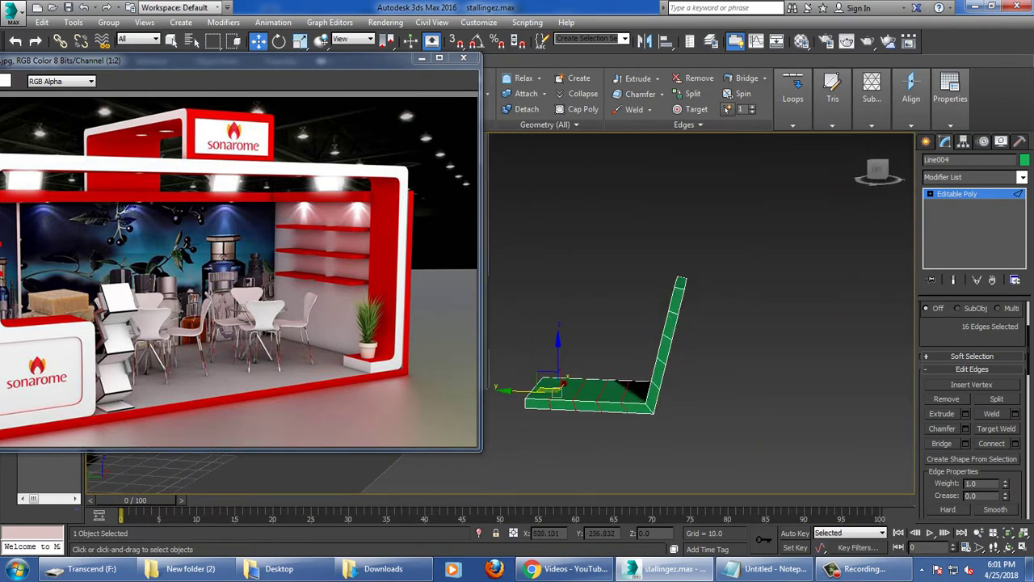
left_click(930, 194)
left_click(955, 235)
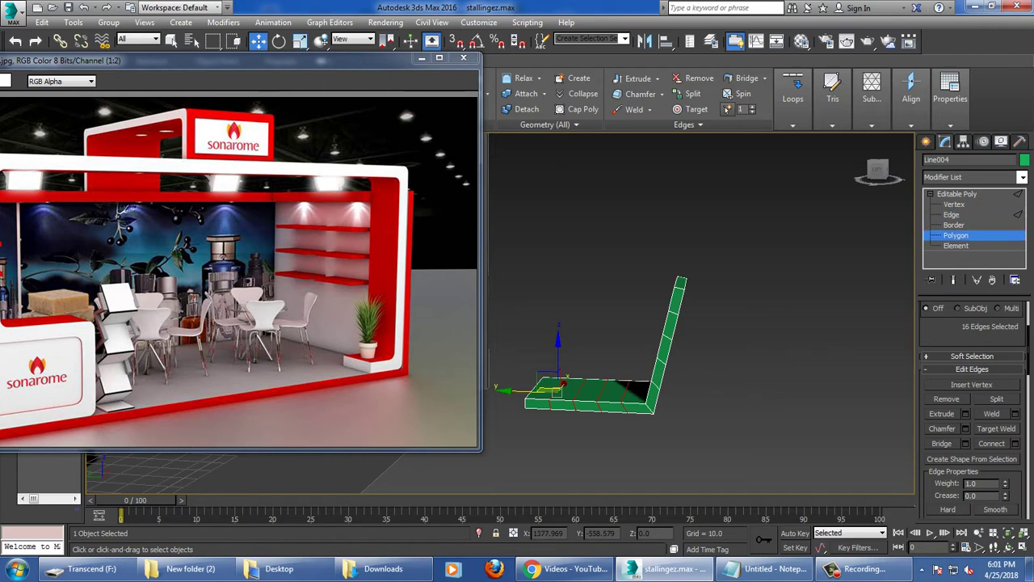
left_click(666, 333)
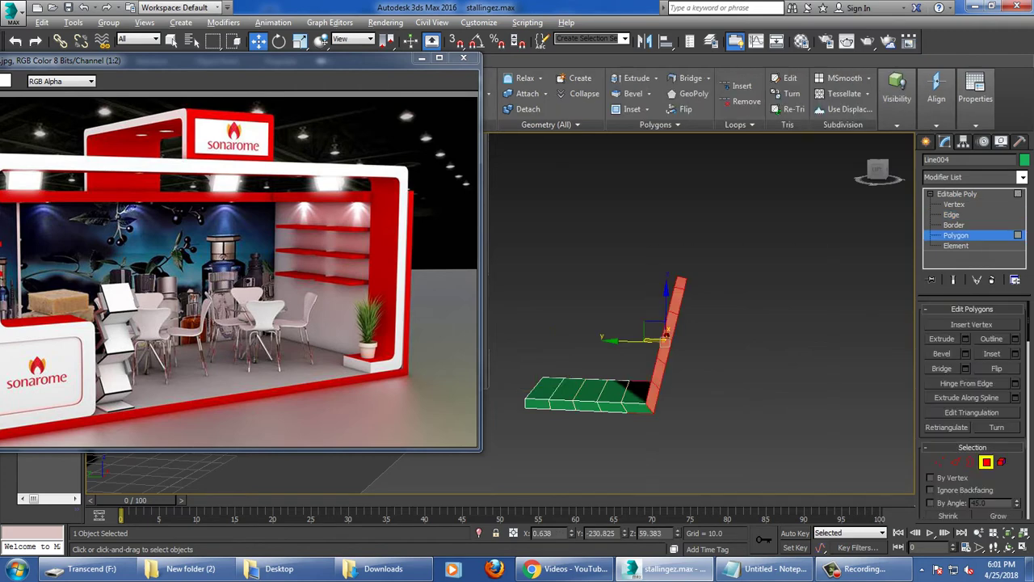
middle_click_drag(666, 333, 680, 327, "alt")
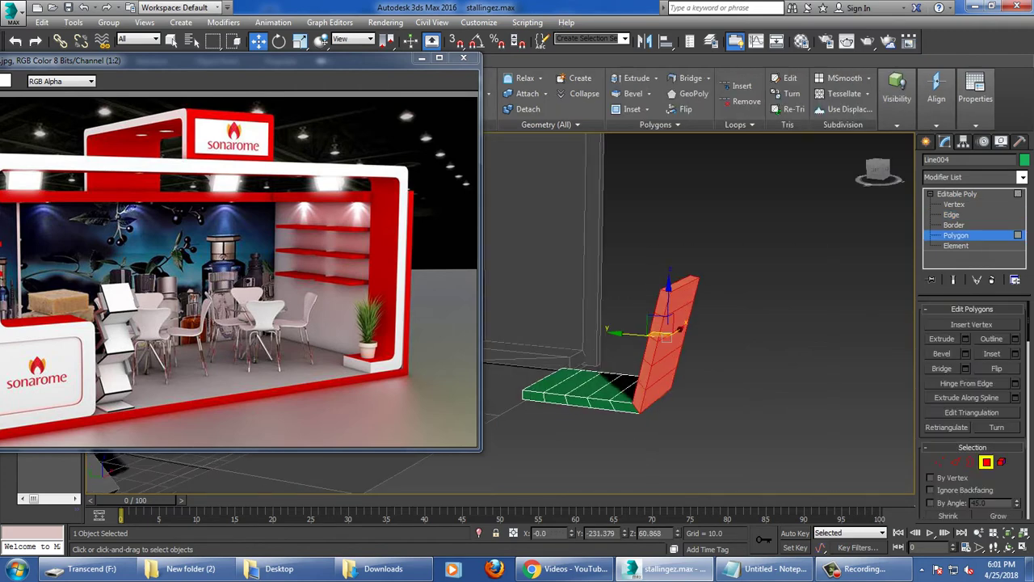
left_click(1023, 176)
Apply an FFD 4x4x4 box modifier to the chair panel.
key("f")
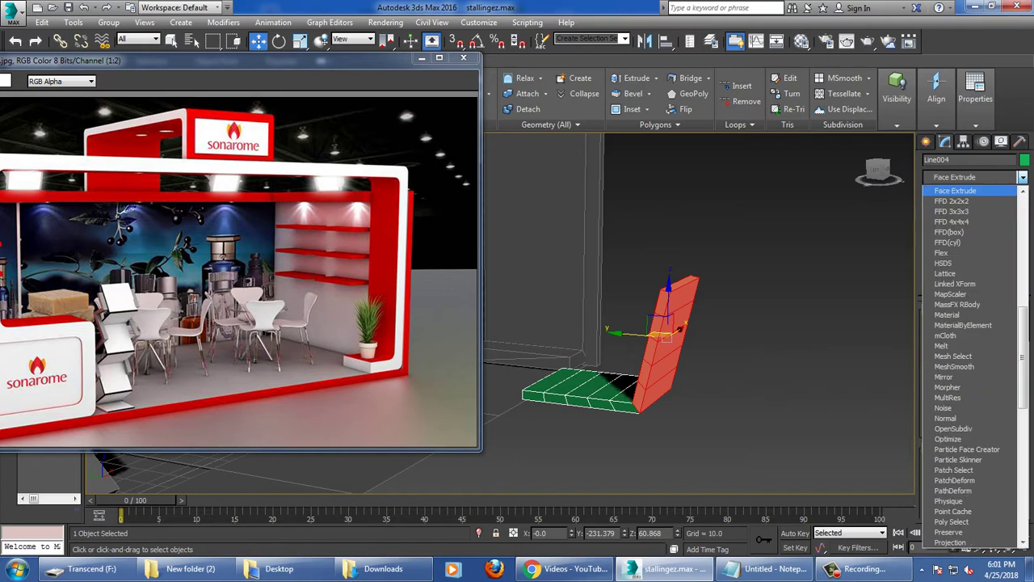
key("f")
key("f")
key("f")
key("Return")
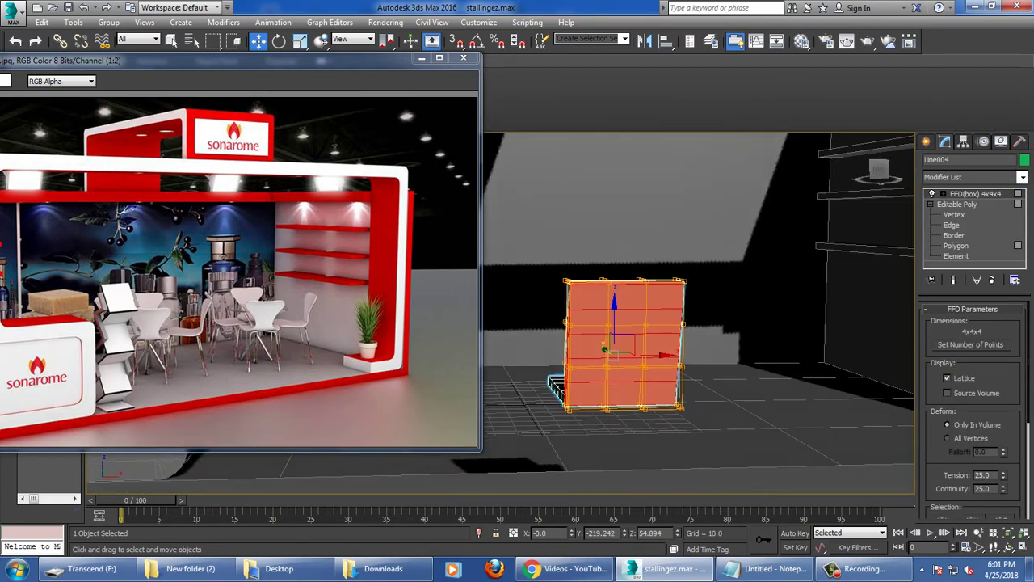
middle_click_drag(558, 388, 558, 395, "alt")
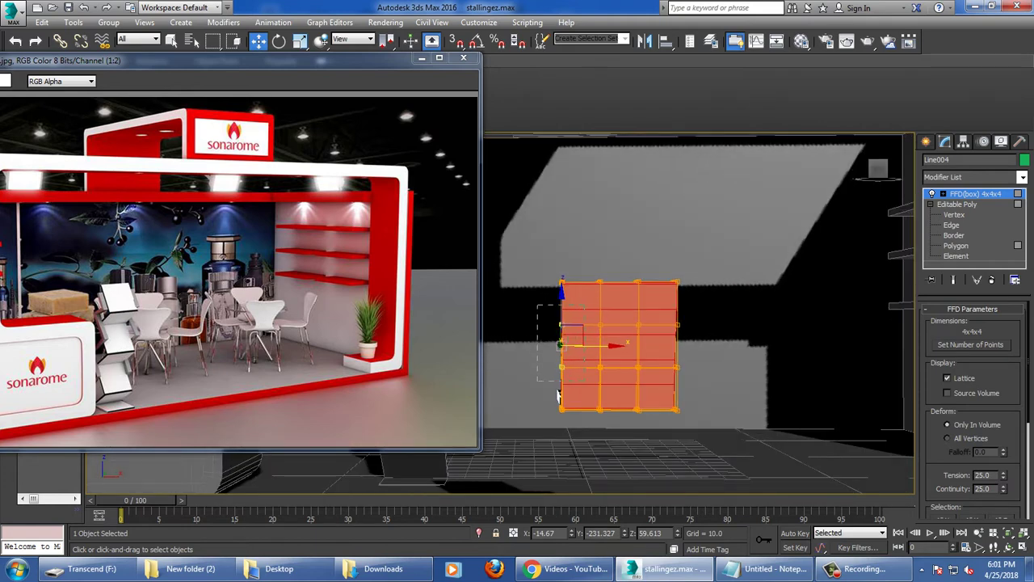
Move the lattice's side control points inward to pinch the back panel into an hourglass.
left_click_drag(557, 395, 559, 396)
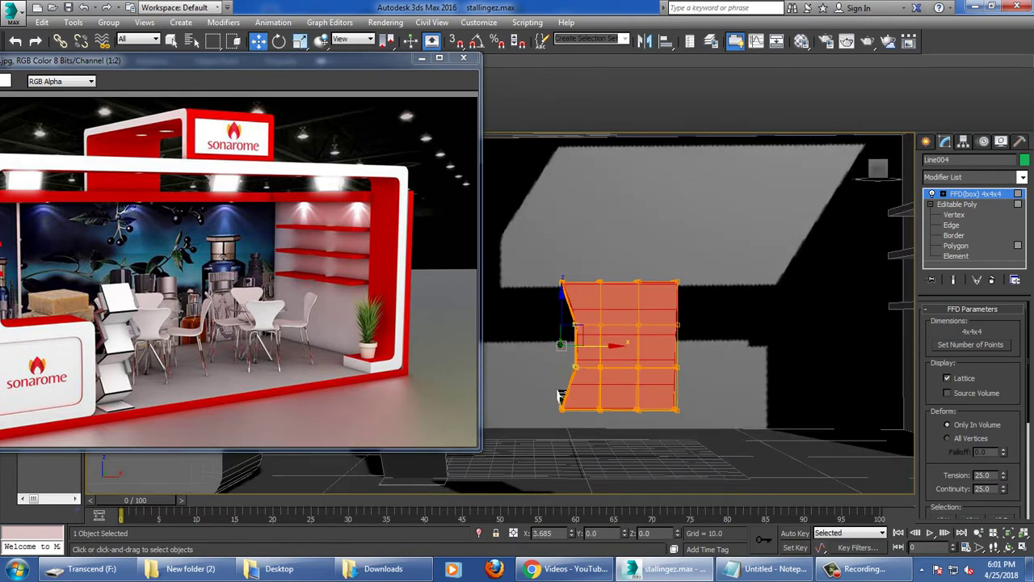
left_click_drag(695, 311, 658, 384)
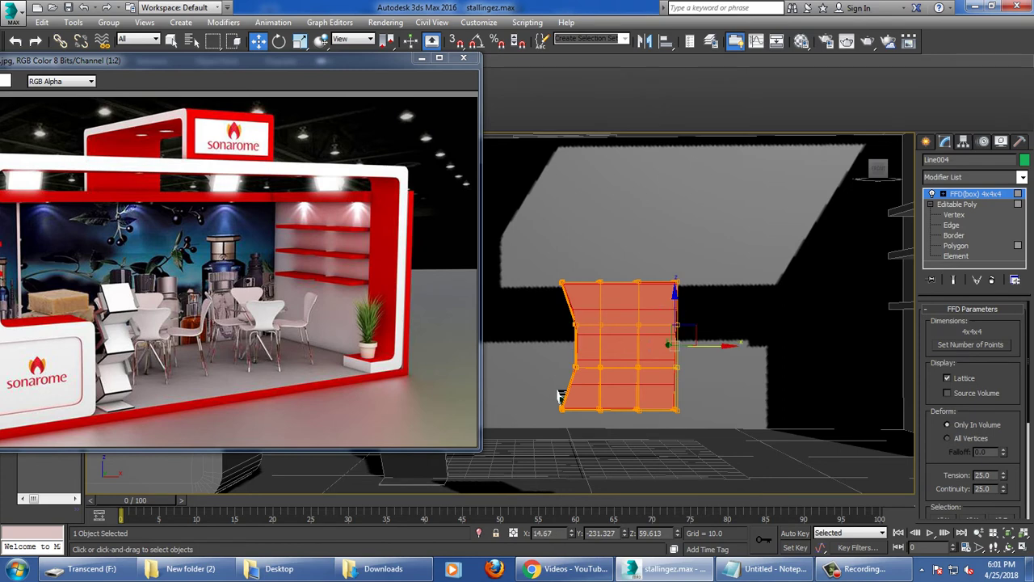
left_click_drag(694, 346, 652, 346)
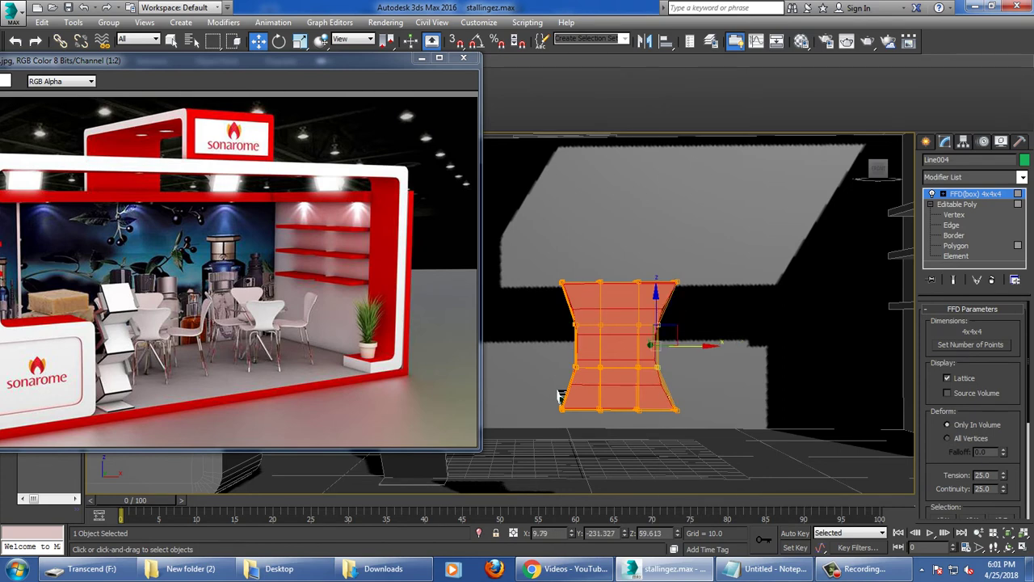
left_click_drag(587, 260, 646, 280)
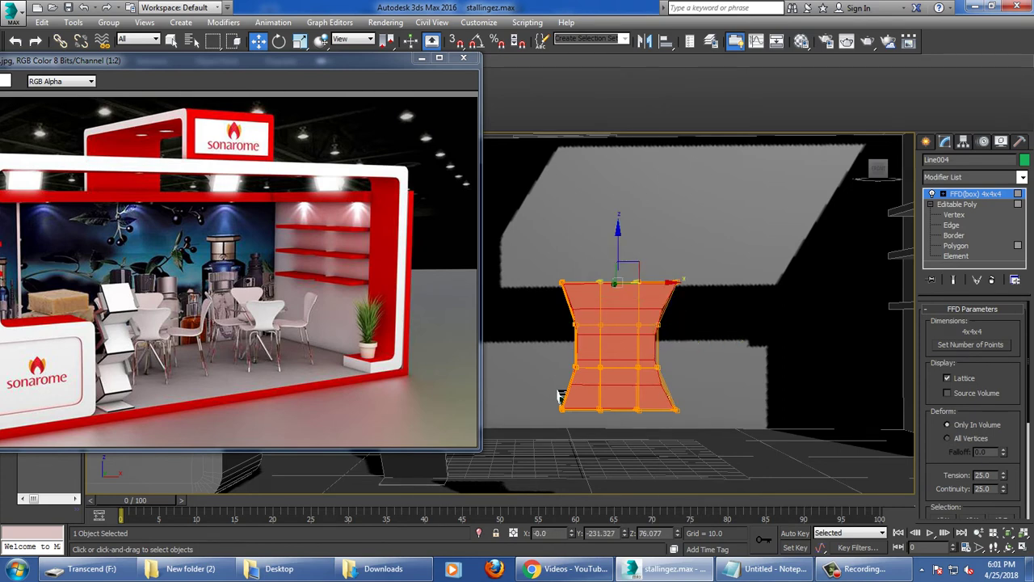
middle_click_drag(559, 396, 554, 393, "alt")
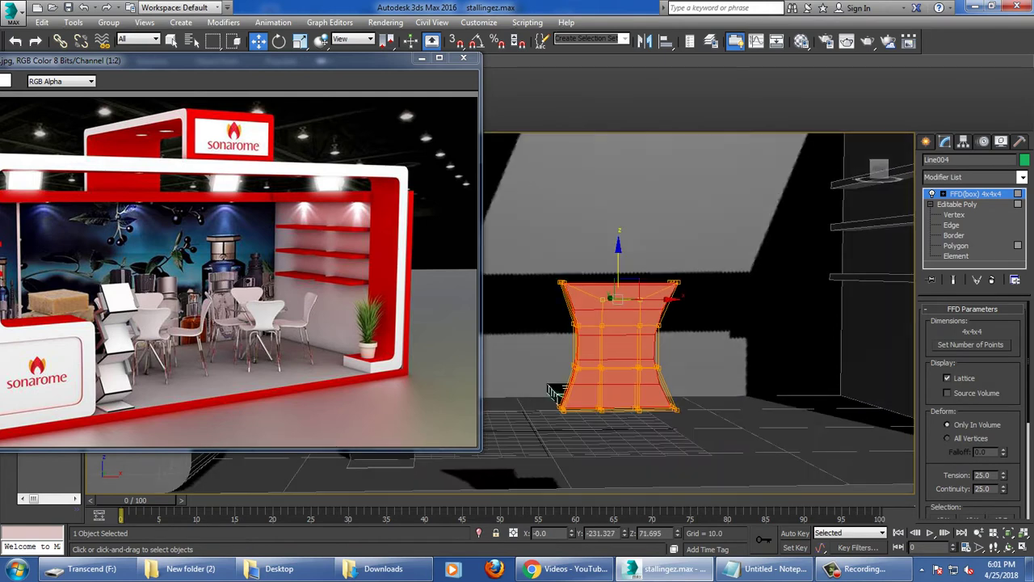
left_click(956, 246)
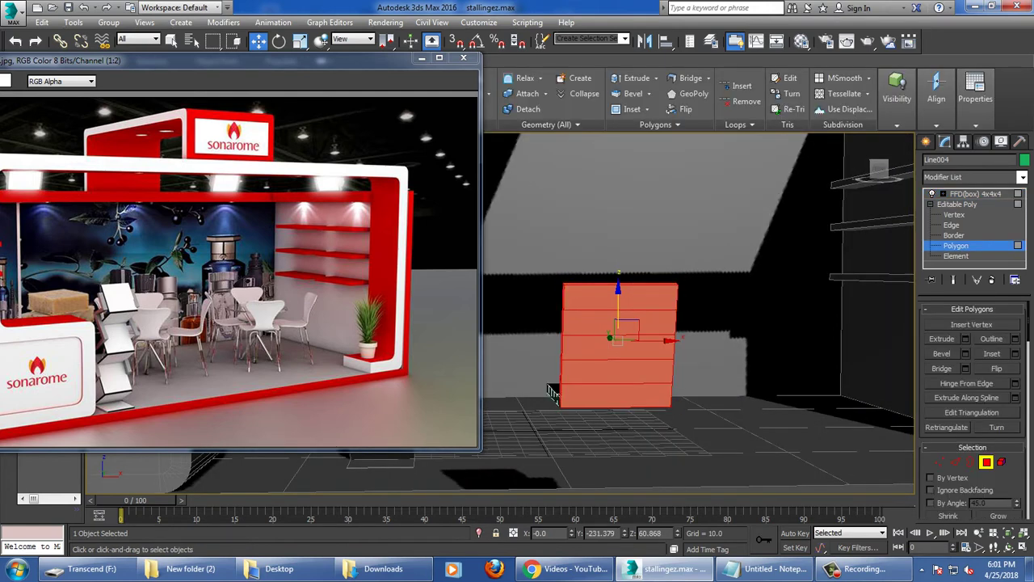
Connect new vertical edges across the back panel and check the smoother FFD bend.
key("2")
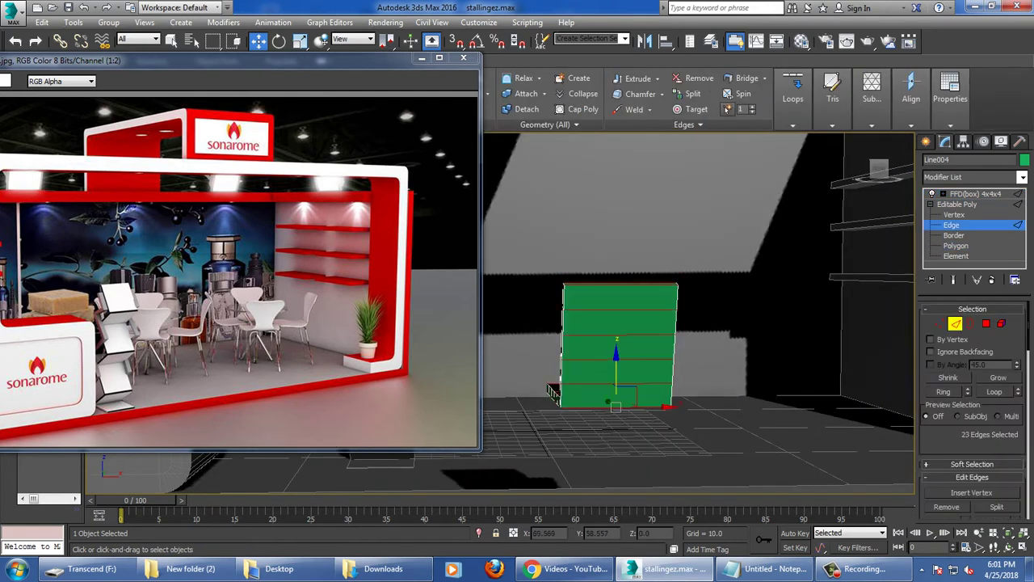
middle_click_drag(605, 416, 611, 325, "alt")
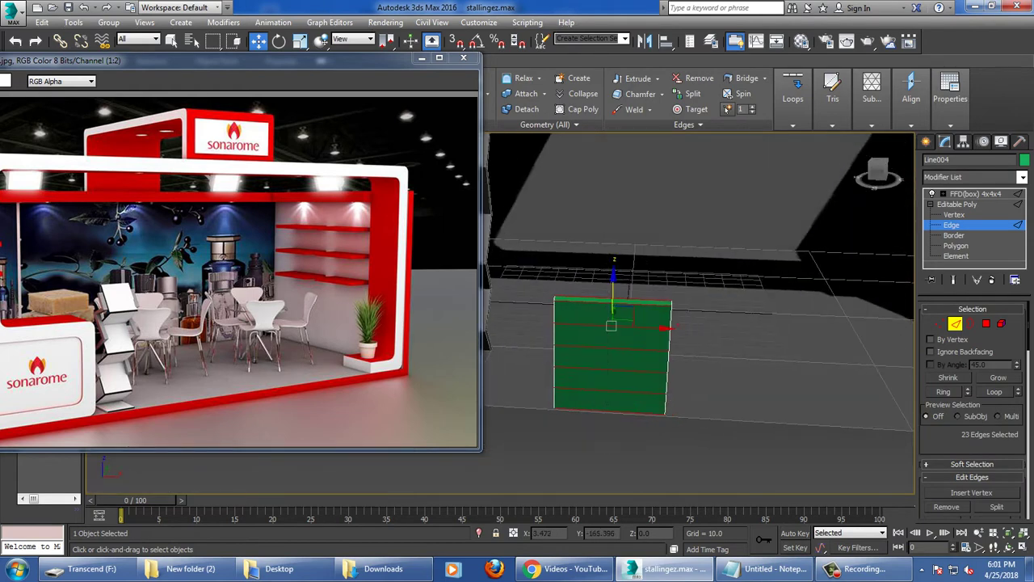
scroll(973, 404, "down", 3)
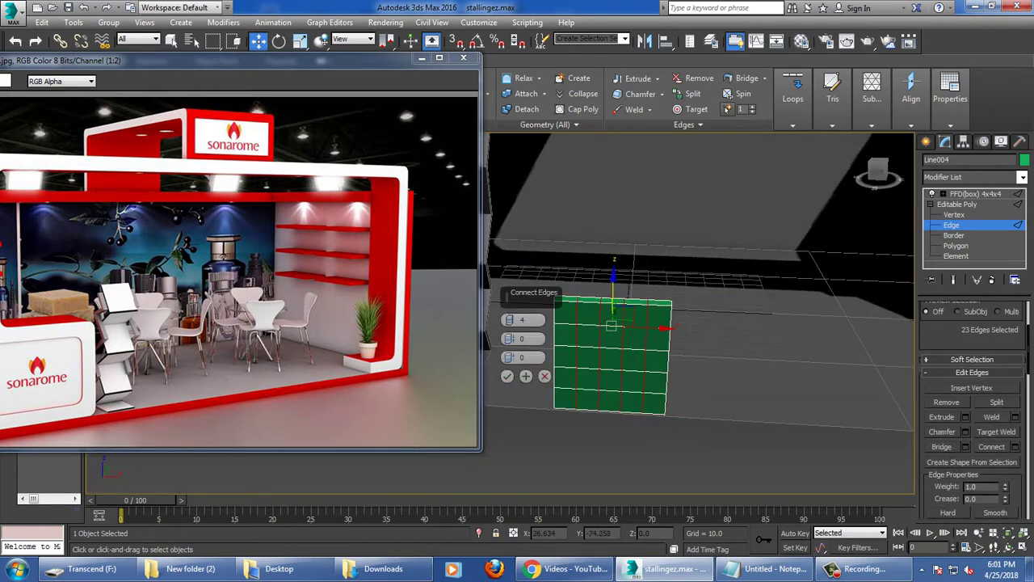
key("ctrl+a")
left_click(975, 194)
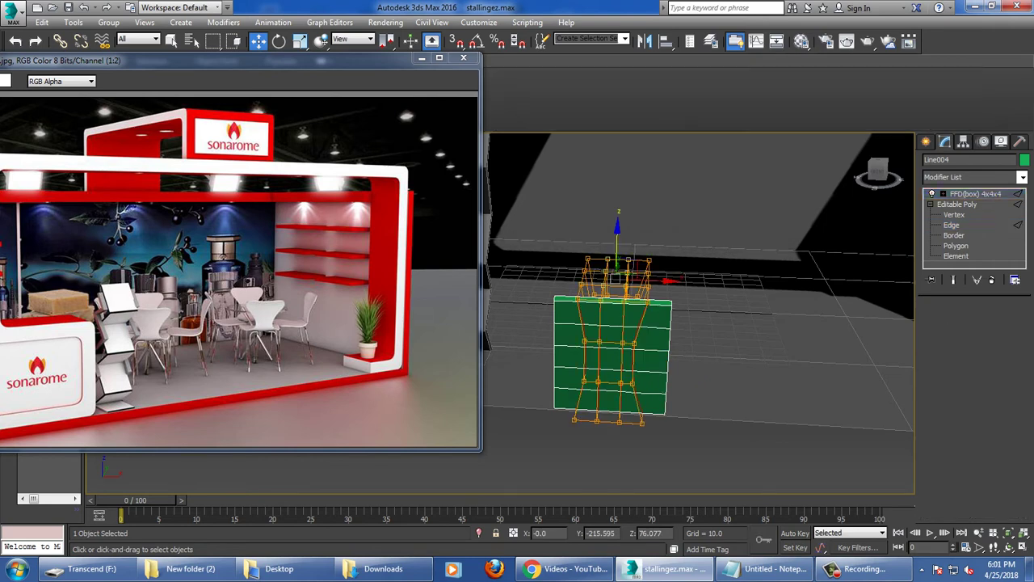
middle_click_drag(614, 355, 557, 373, "alt")
Select all of the panel's polygons and return to the FFD(box) lattice.
key("ctrl+z")
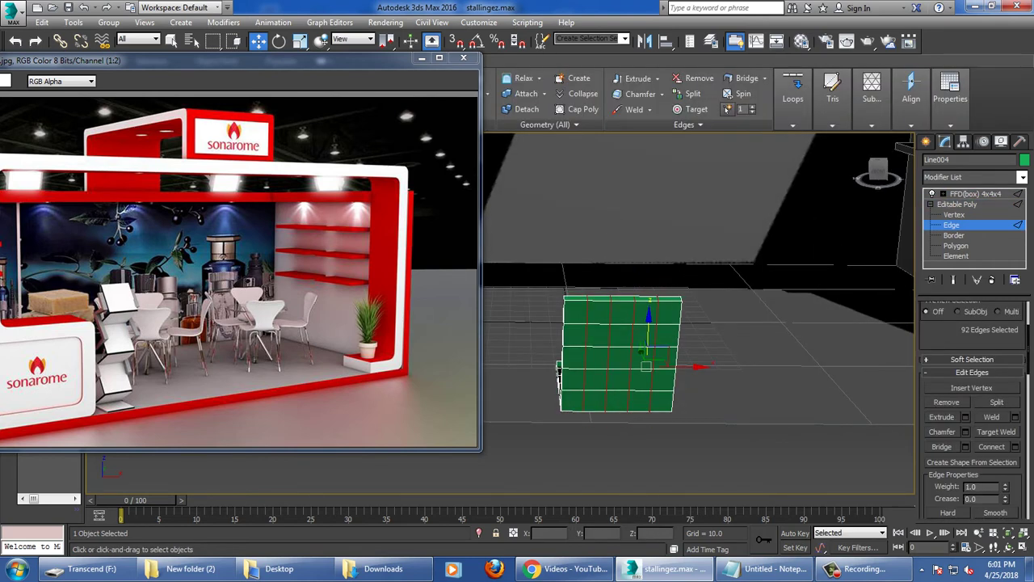
key("4")
key("ctrl+a")
mouse_move(557, 371)
middle_mouse_down("alt")
mouse_move(597, 363)
mouse_move(566, 364)
mouse_move(570, 380)
middle_mouse_up("alt")
left_click(975, 194)
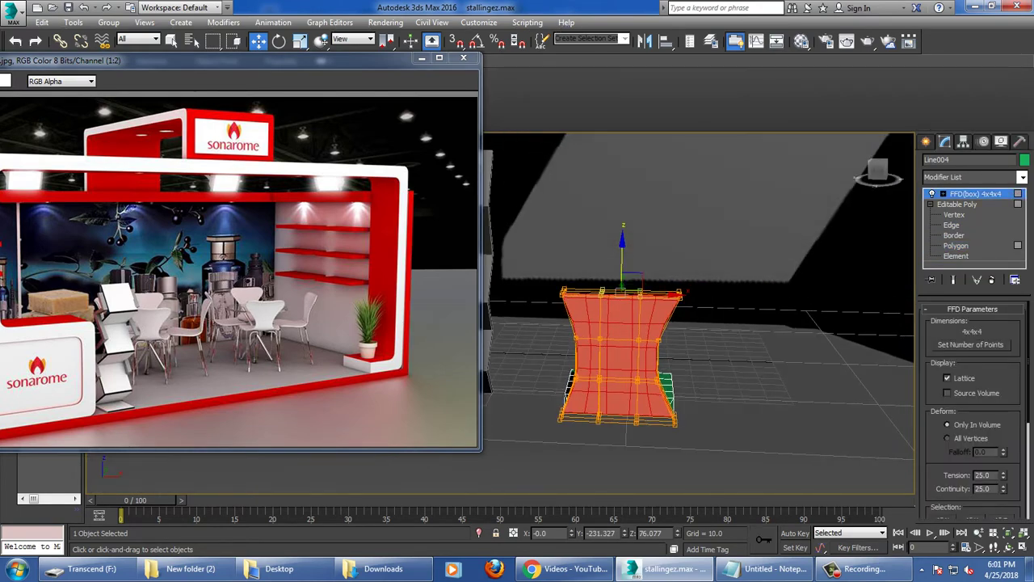
Lower the FFD lattice control points in the maximized Front view to curve the backrest.
left_click_drag(622, 242, 622, 252)
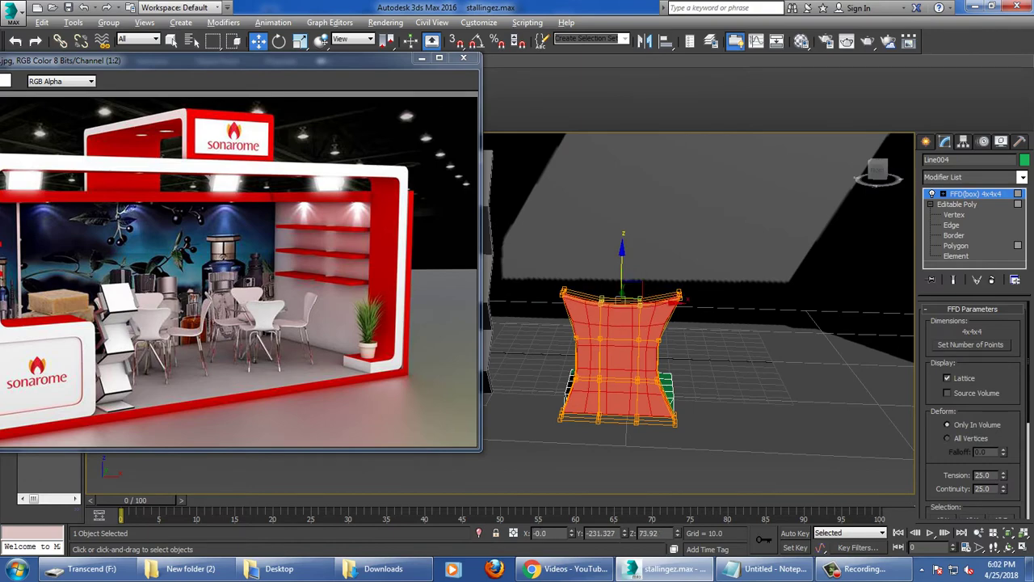
mouse_move(570, 379)
middle_mouse_down("alt")
mouse_move(613, 380)
mouse_move(614, 331)
middle_mouse_up("alt")
key("alt+w")
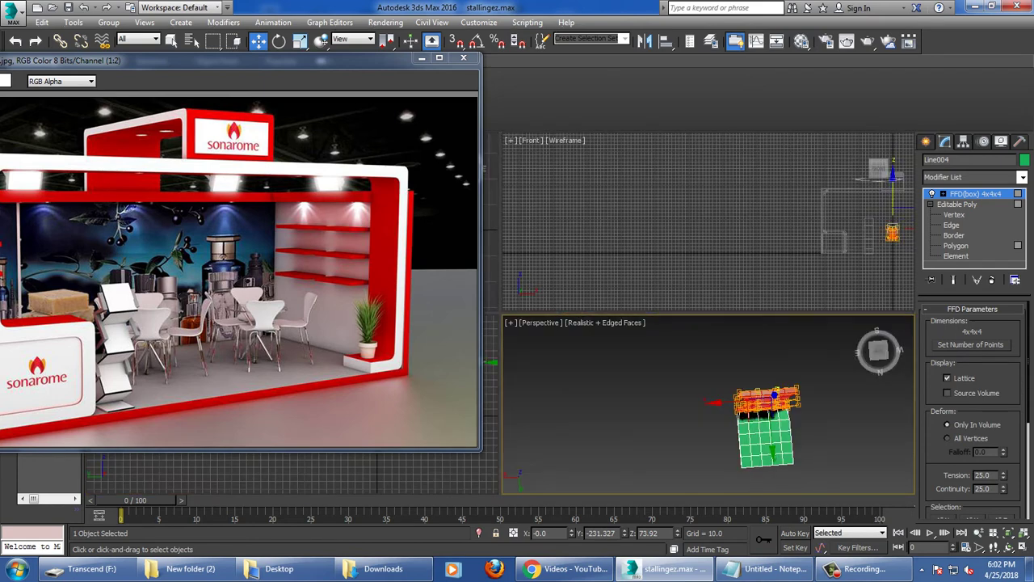
key("alt+w")
key("f")
key("z")
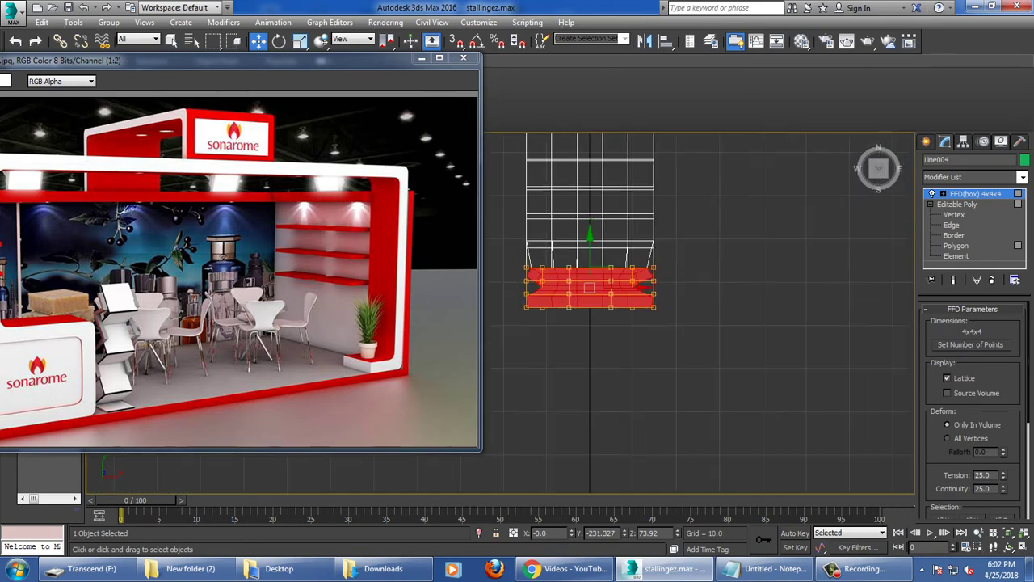
scroll(638, 287, "up", 2)
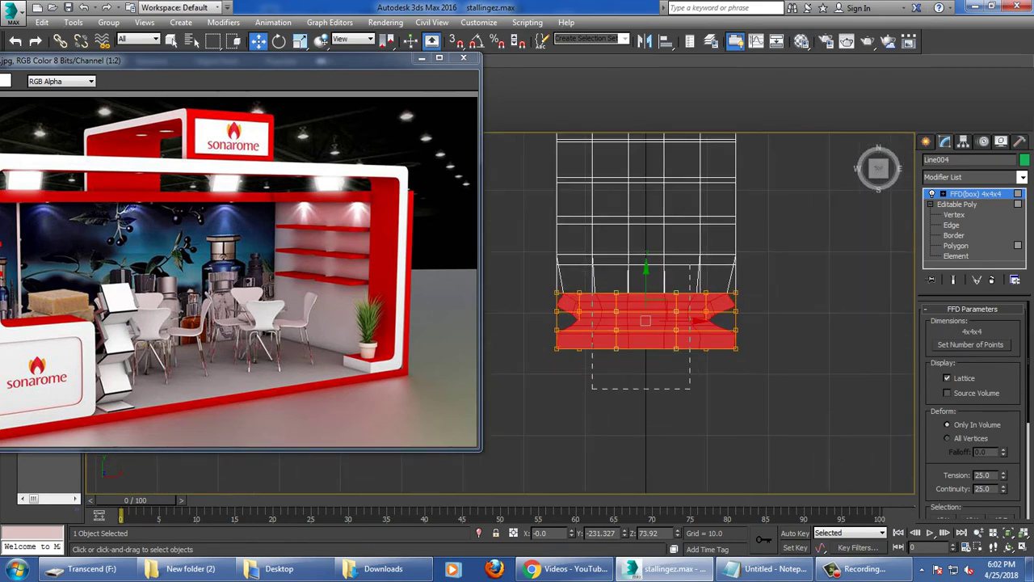
left_click_drag(646, 321, 646, 332)
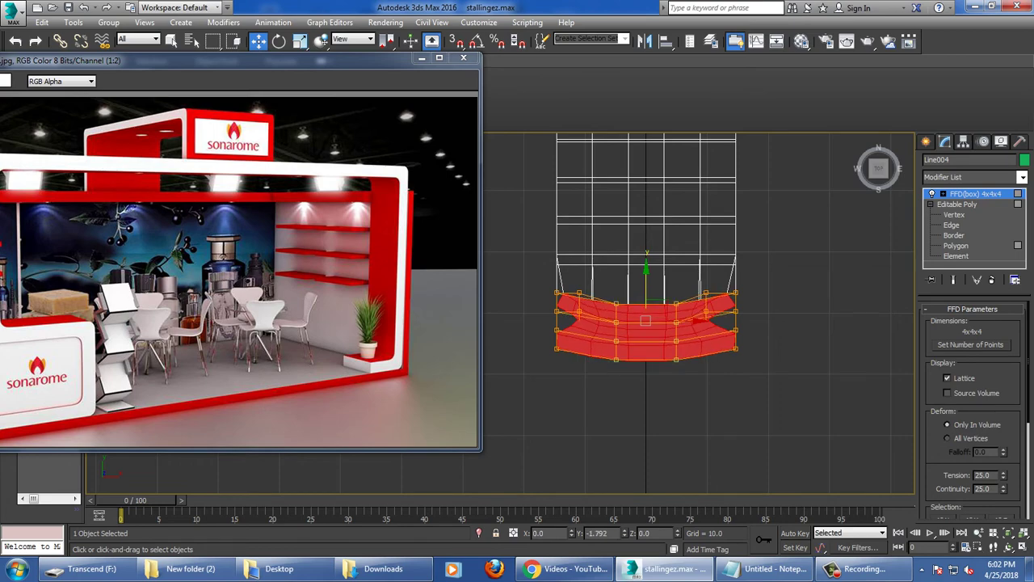
Orbit the maximized Perspective view to inspect the curved chair back.
key("alt+w")
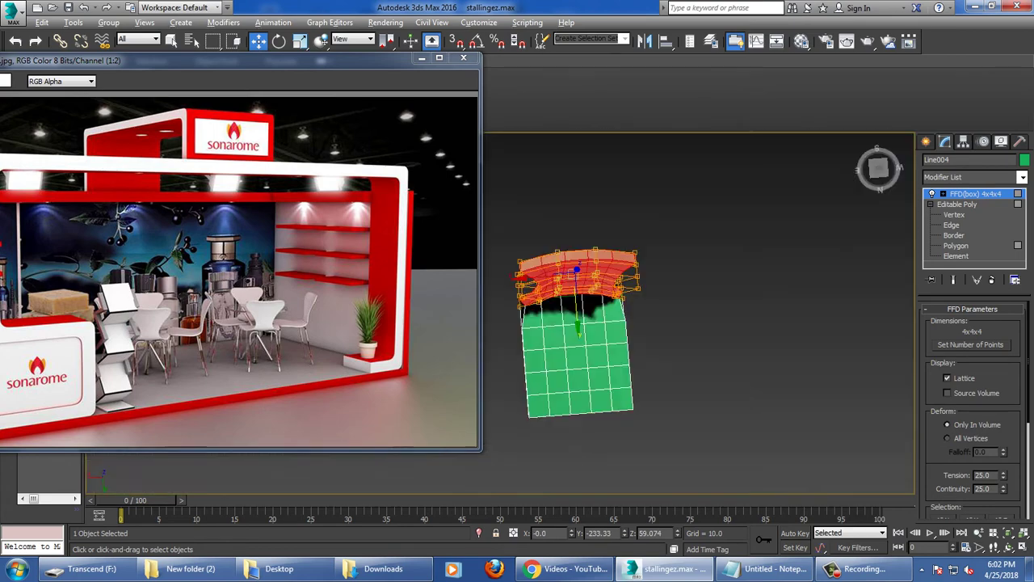
mouse_move(695, 323)
middle_mouse_down("alt")
mouse_move(614, 323)
mouse_move(727, 339)
mouse_move(796, 333)
middle_mouse_up("alt")
scroll(670, 323, "up", 5)
scroll(671, 323, "down", 4)
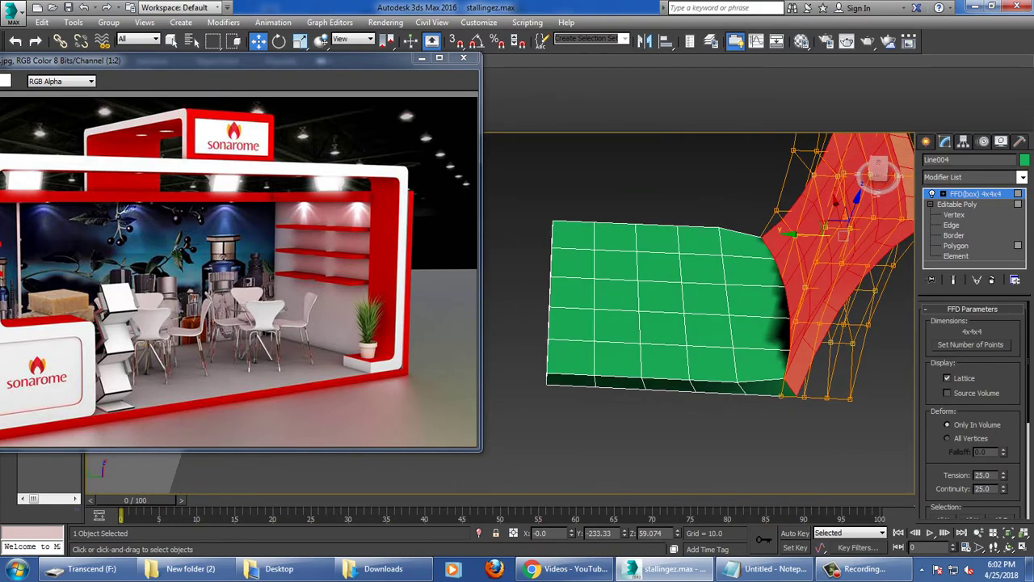
Collapse the FFD-bent chair into a single Editable Poly.
right_click(744, 231)
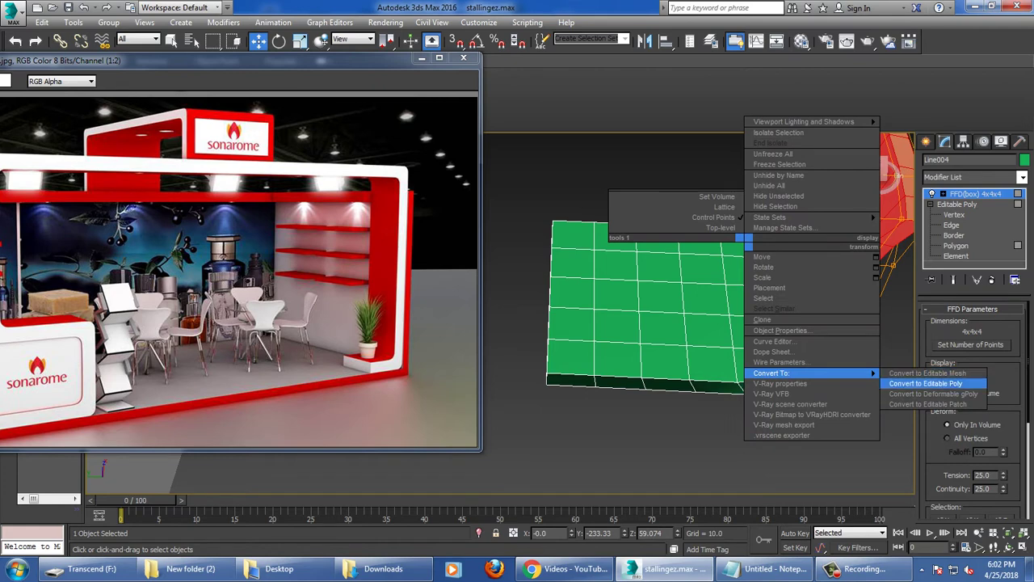
left_click(933, 383)
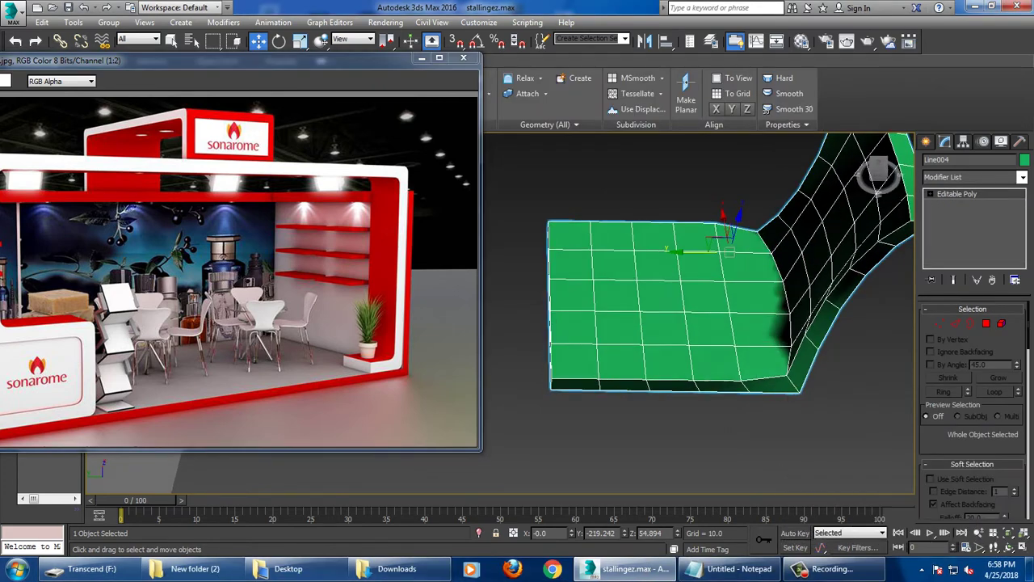
middle_click_drag(727, 339, 743, 338, "alt")
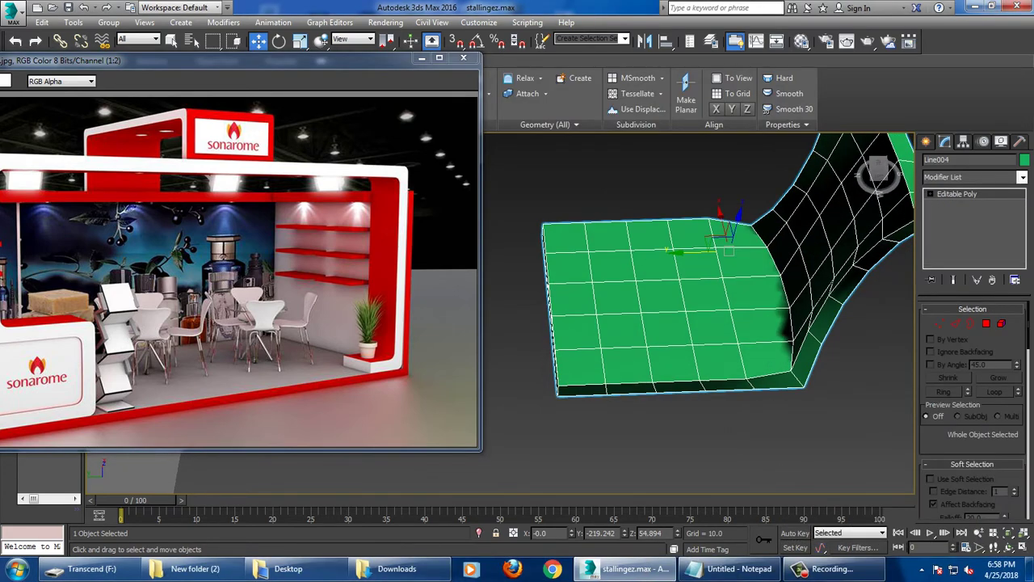
Select the flat seat slab polygons and open the Modifier List.
key("4")
scroll(727, 283, "down", 3)
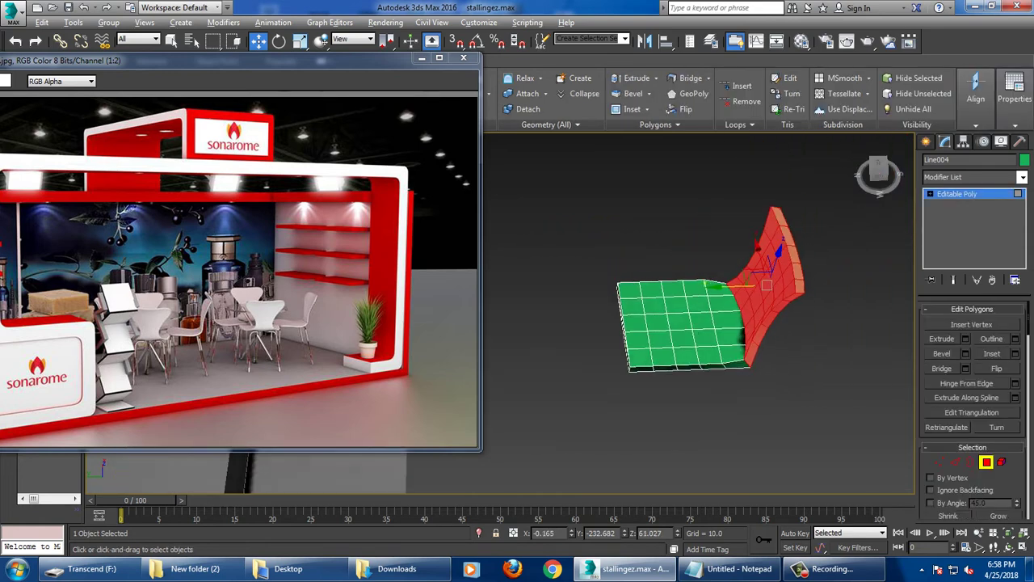
middle_click_drag(727, 283, 759, 275, "alt")
key("ctrl+i")
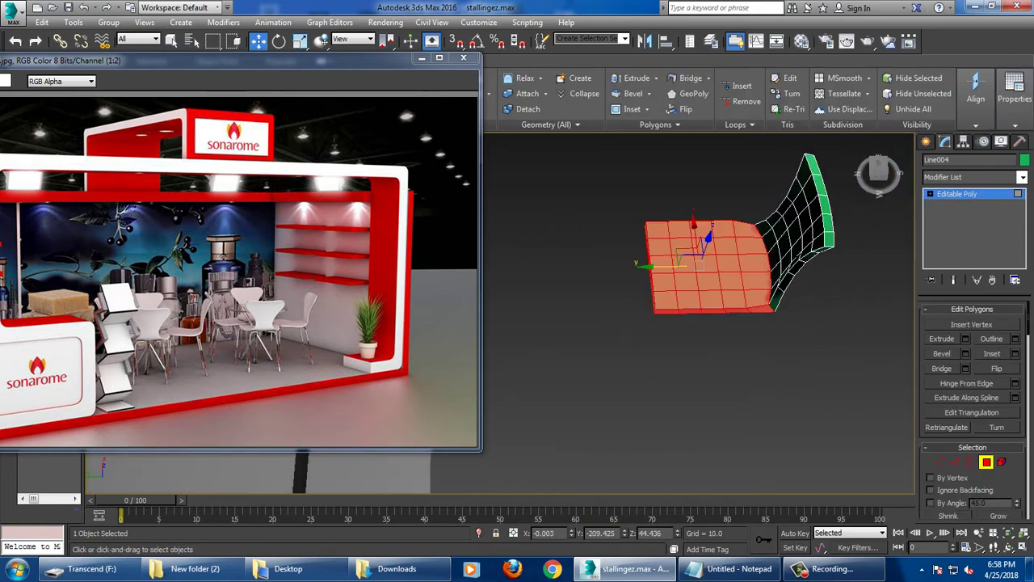
middle_click_drag(711, 323, 670, 331, "alt")
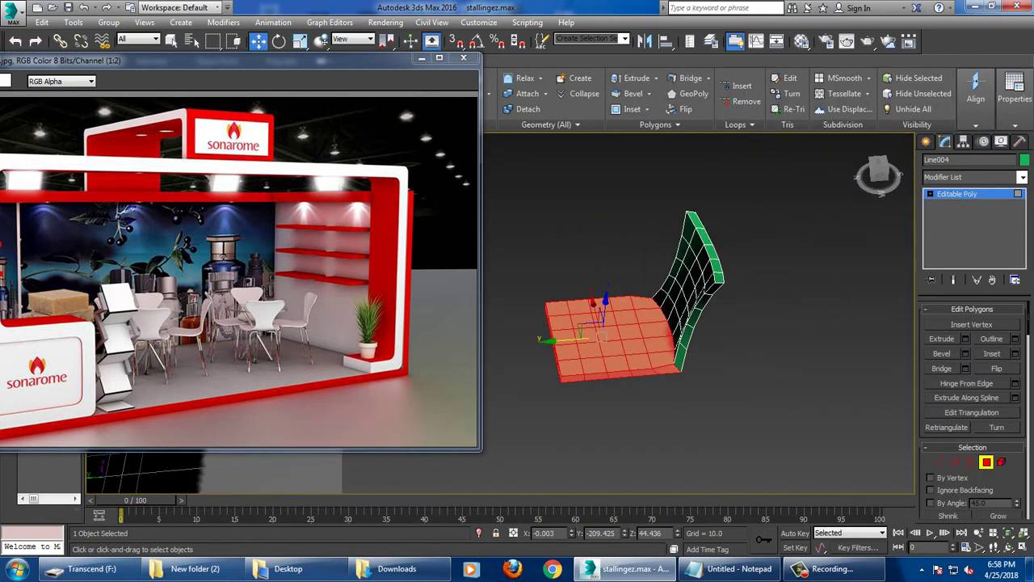
left_click(1022, 177)
scroll(970, 364, "down", 1)
Add an FFD(box) 4x4x4 modifier to the seat and enter its Control Points level.
key("f")
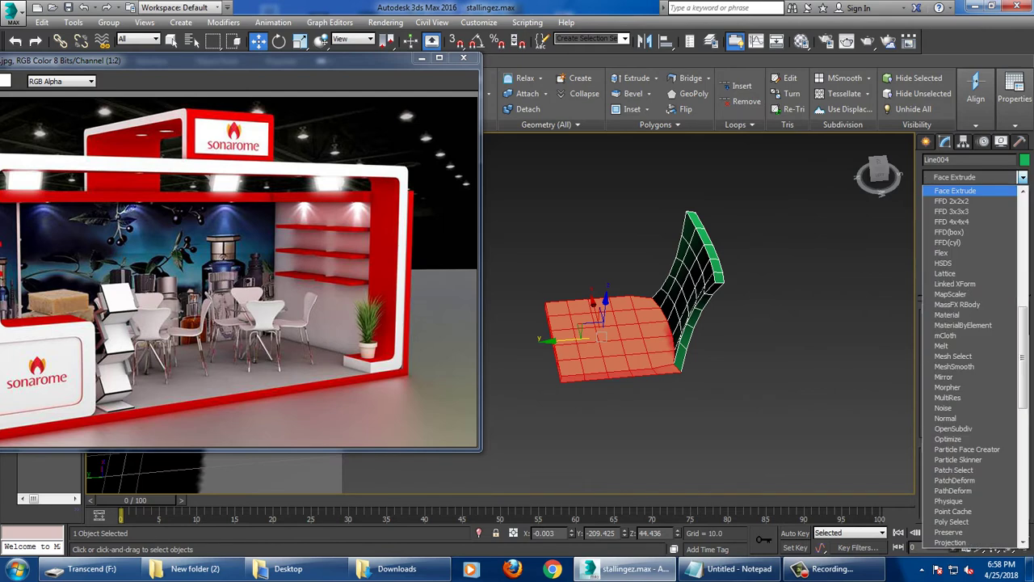
key("Down")
key("Return")
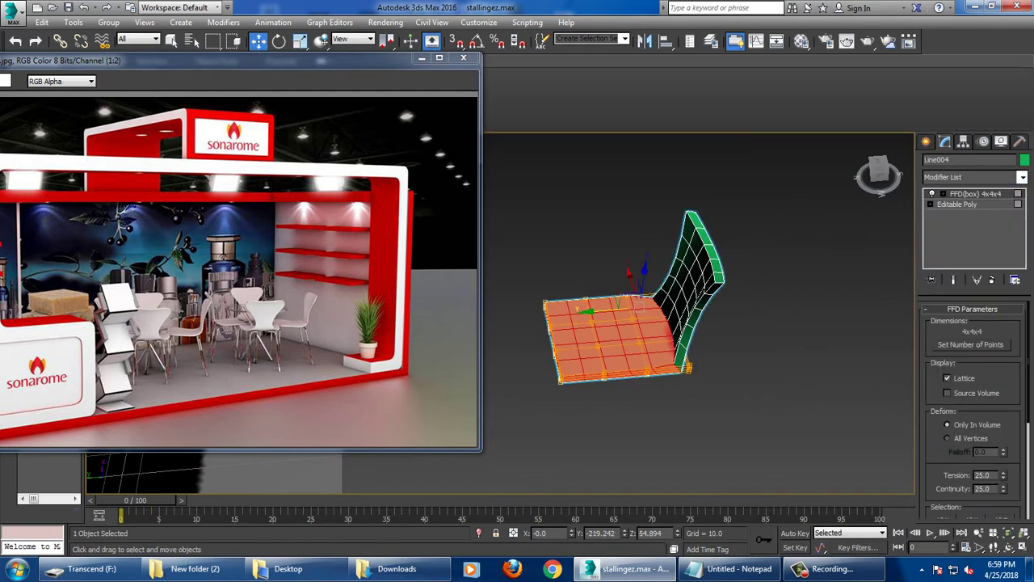
left_click(942, 194)
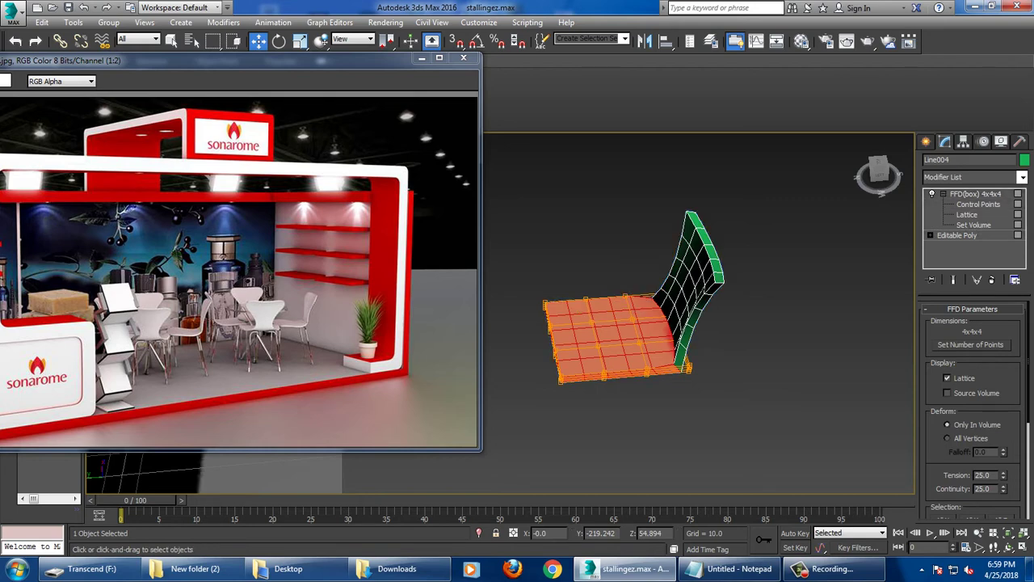
left_click(977, 204)
Scale a group of lattice control points to flare the seat.
mouse_move(646, 307)
middle_mouse_down("alt")
mouse_move(671, 291)
mouse_move(651, 301)
middle_mouse_up("alt")
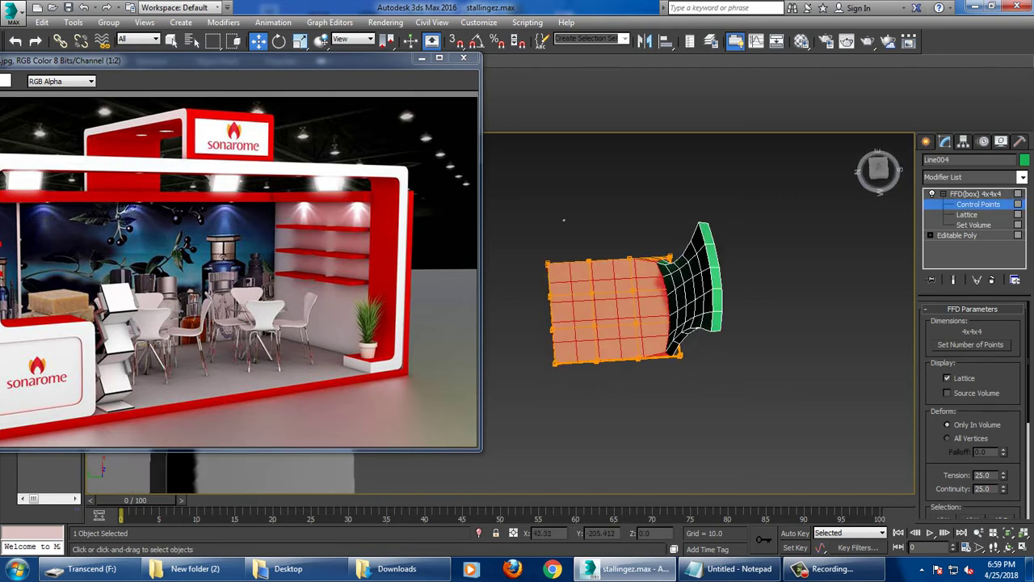
left_click_drag(563, 218, 646, 373)
mouse_move(646, 373)
middle_mouse_down("alt")
mouse_move(654, 368)
mouse_move(638, 339)
middle_mouse_up("alt")
key("r")
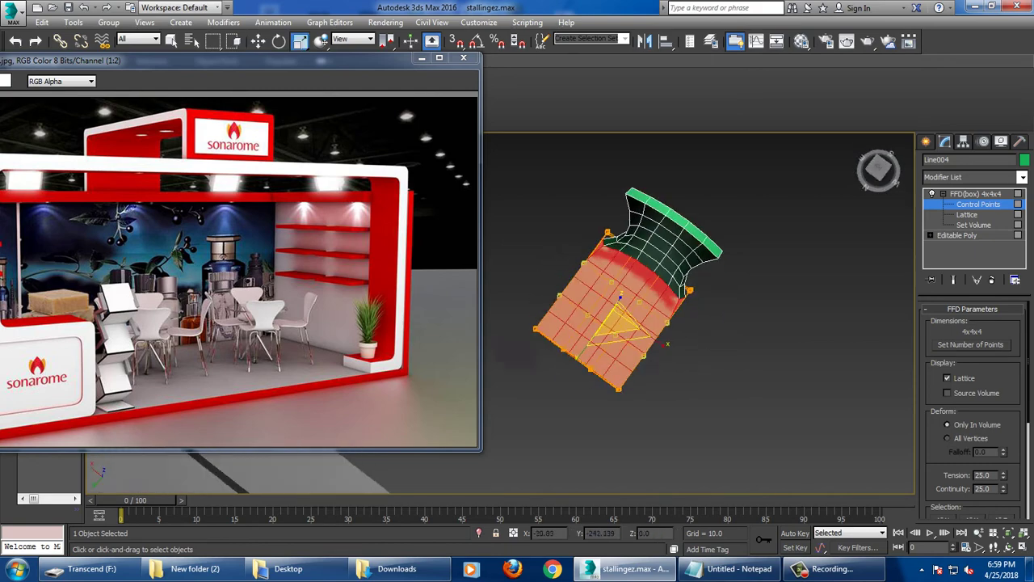
left_click_drag(622, 315, 609, 322)
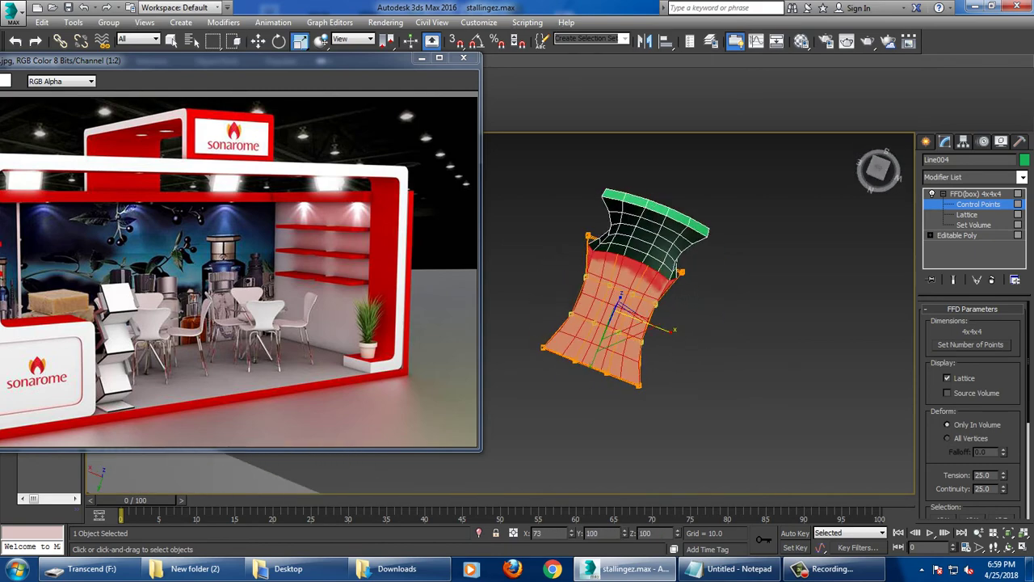
mouse_move(638, 339)
middle_mouse_down("alt")
mouse_move(671, 339)
mouse_move(766, 252)
middle_mouse_up("alt")
scroll(670, 339, "up", 4)
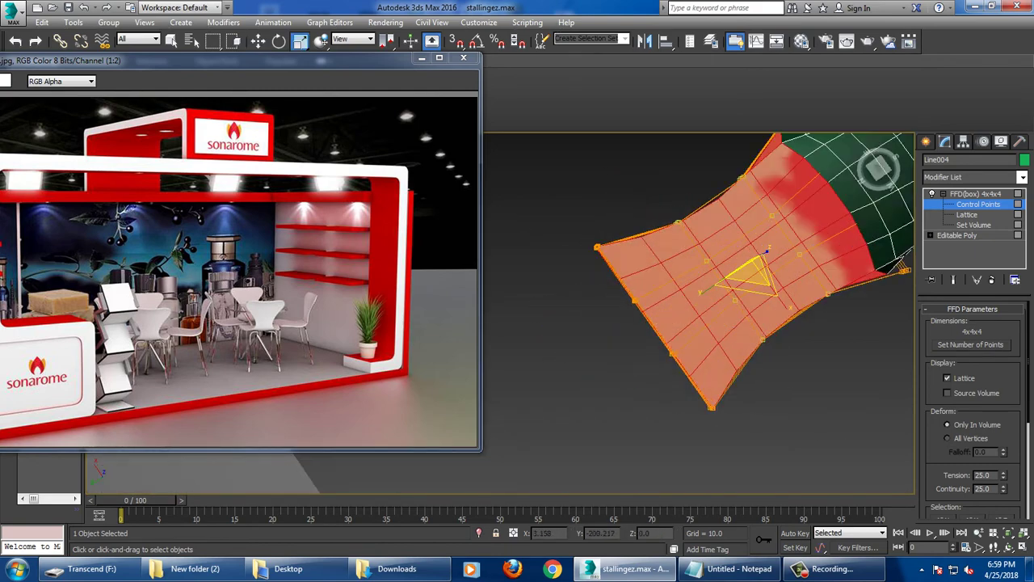
Move the left-edge control points and a single point to curve the seat.
left_click_drag(606, 289, 683, 378)
key("w")
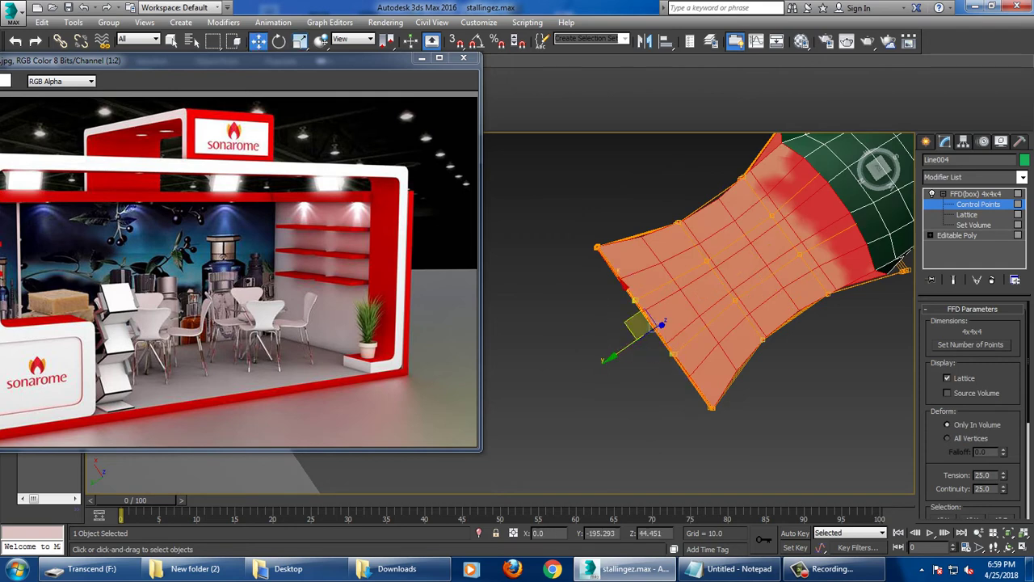
scroll(686, 323, "down", 3)
mouse_move(687, 323)
middle_mouse_down("alt")
mouse_move(727, 299)
mouse_move(694, 291)
middle_mouse_up("alt")
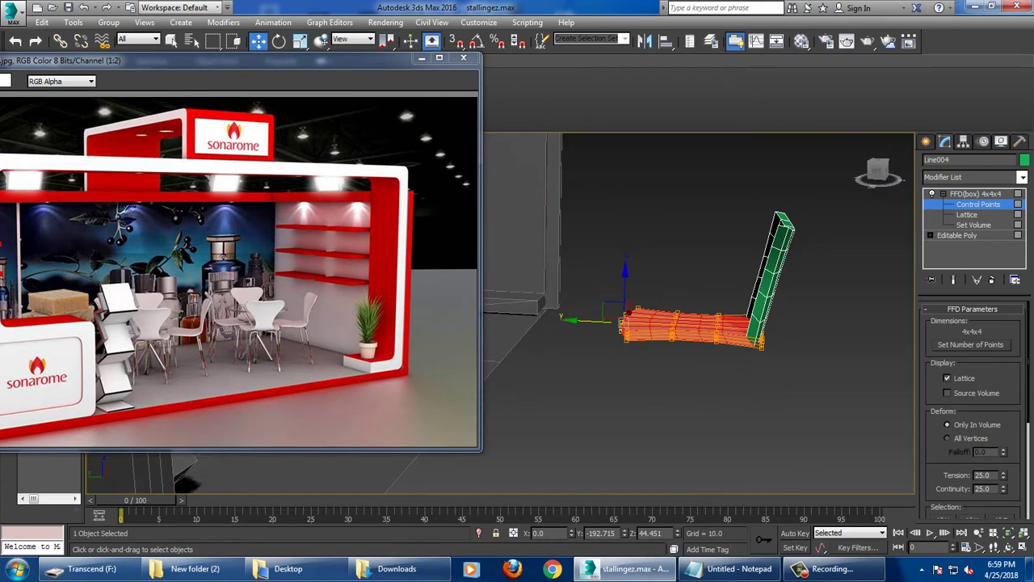
left_click(653, 315)
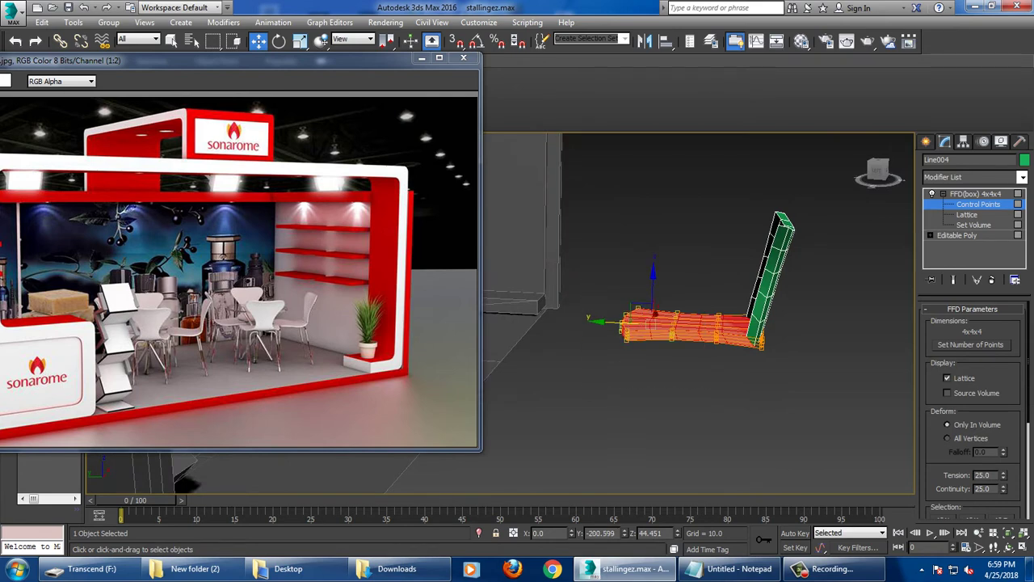
middle_click_drag(694, 291, 727, 274, "alt")
mouse_move(670, 315)
middle_mouse_down("alt")
mouse_move(686, 307)
mouse_move(638, 327)
middle_mouse_up("alt")
scroll(671, 315, "up", 3)
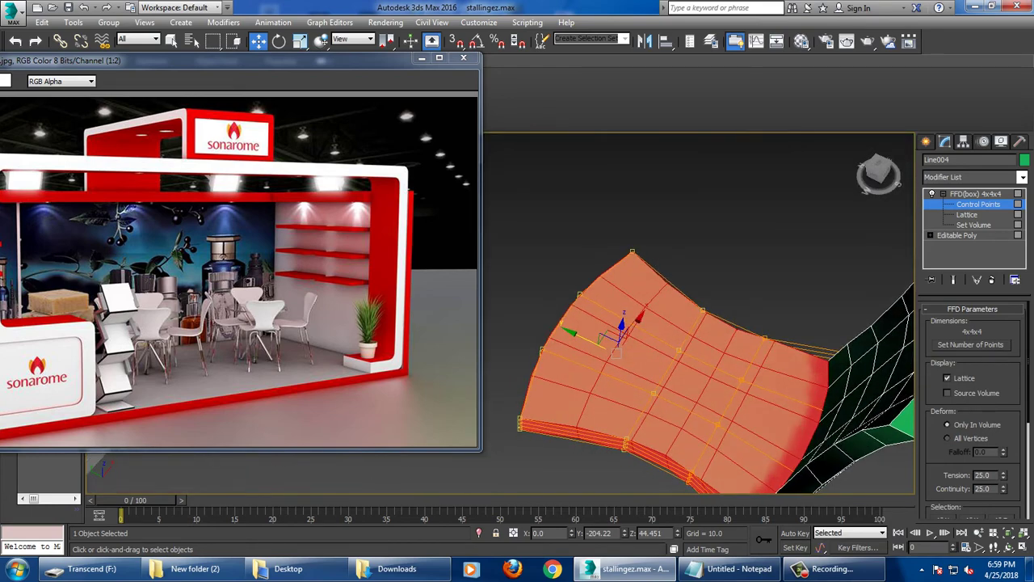
Enlarge the front view of the chair and bring up the Shapes creation options.
key("alt+w")
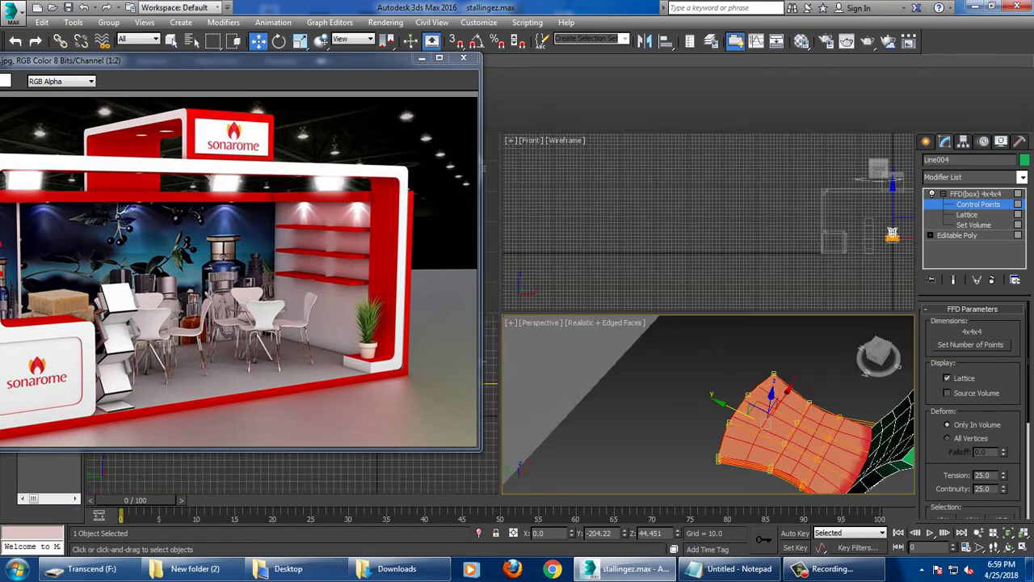
key("alt+w")
scroll(634, 202, "up", 2)
scroll(634, 202, "up", 2)
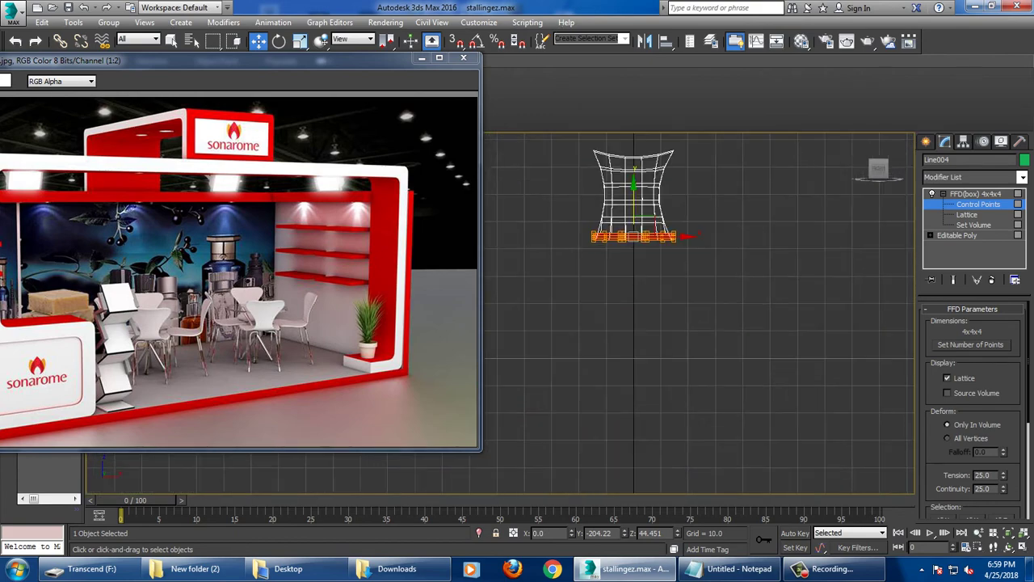
left_click(925, 141)
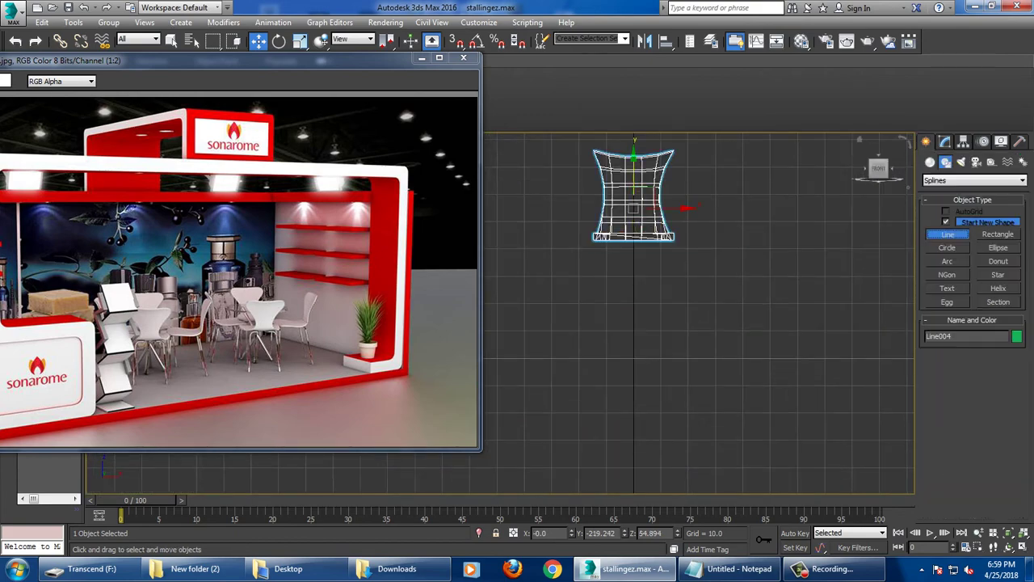
Draw a line from the seat's right end down toward the floor as a leg.
left_click(947, 234)
left_click_drag(648, 237, 676, 238)
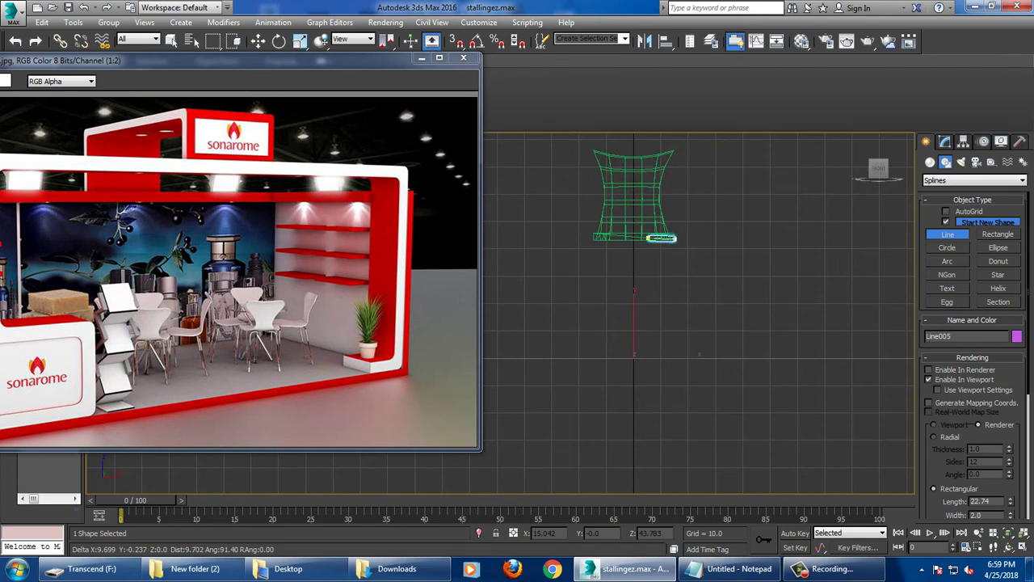
left_click(707, 355)
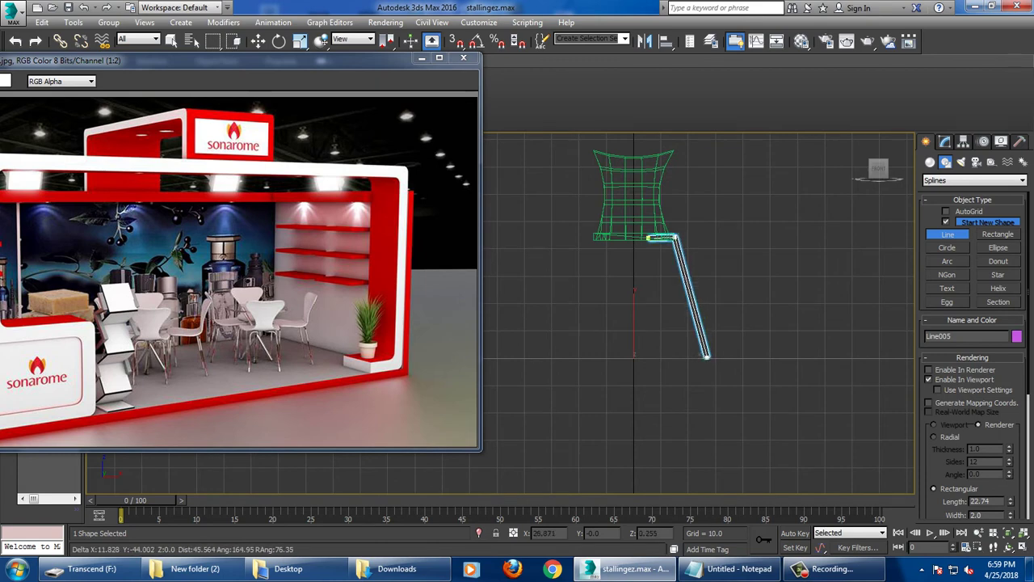
right_click(706, 355)
Give the leg line a Radial rendering so it becomes a round tube.
key("w")
left_click(944, 141)
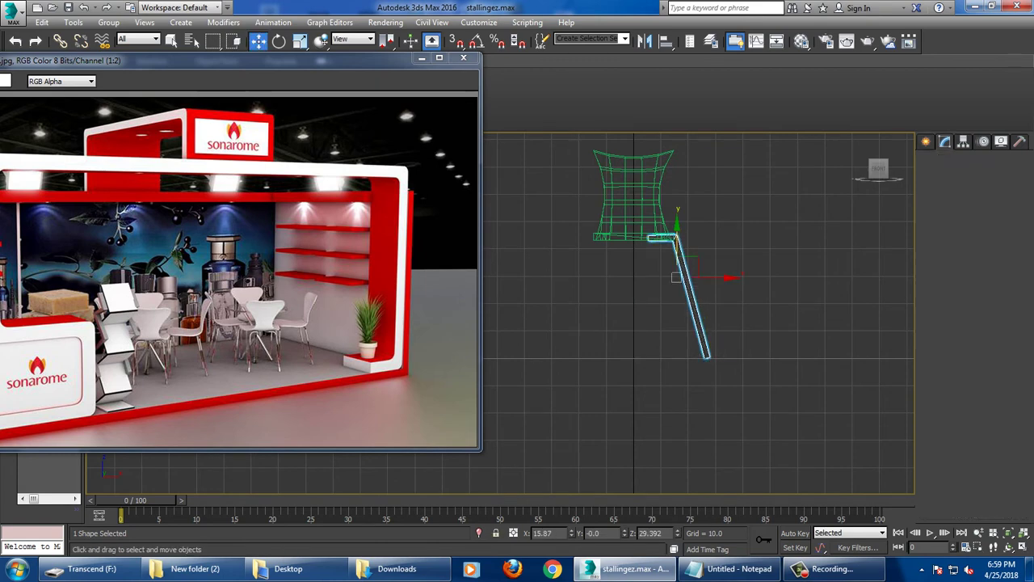
left_click(934, 386)
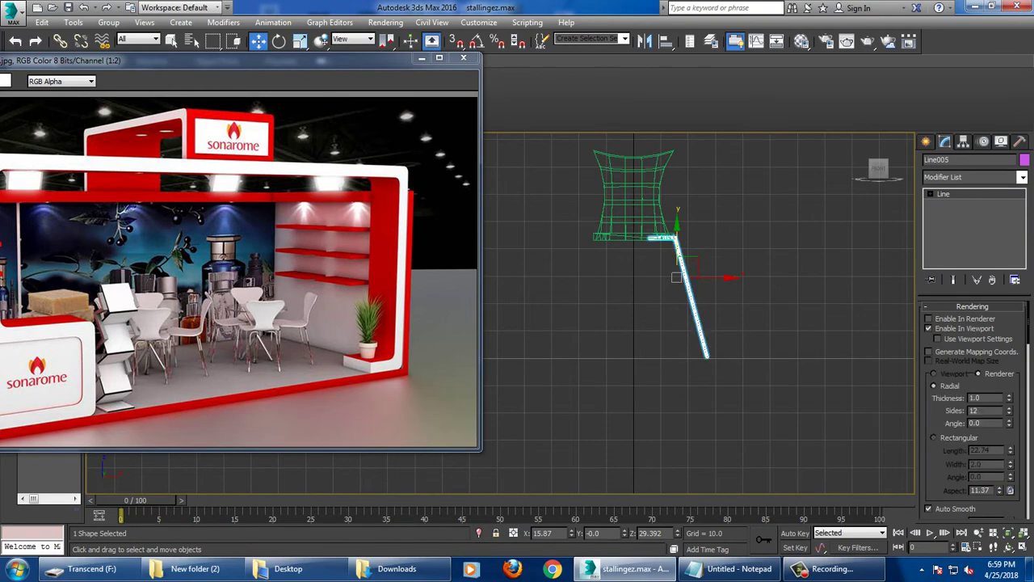
Move the tube leg toward the green seat in the perspective view.
key("alt+w")
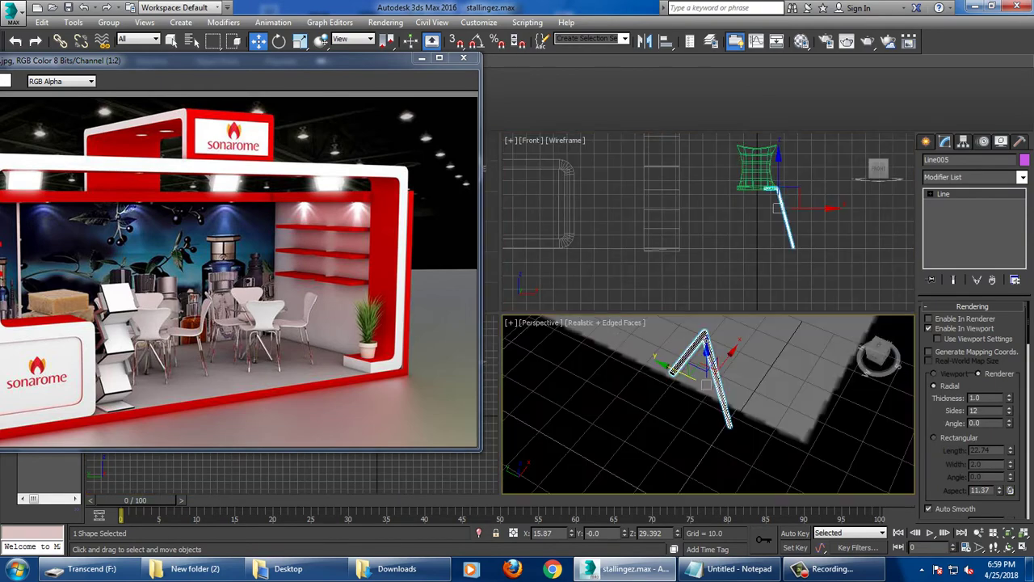
key("alt+w")
scroll(711, 339, "down", 3)
mouse_move(711, 340)
middle_mouse_down("alt")
mouse_move(727, 355)
mouse_move(695, 283)
mouse_move(711, 275)
middle_mouse_up("alt")
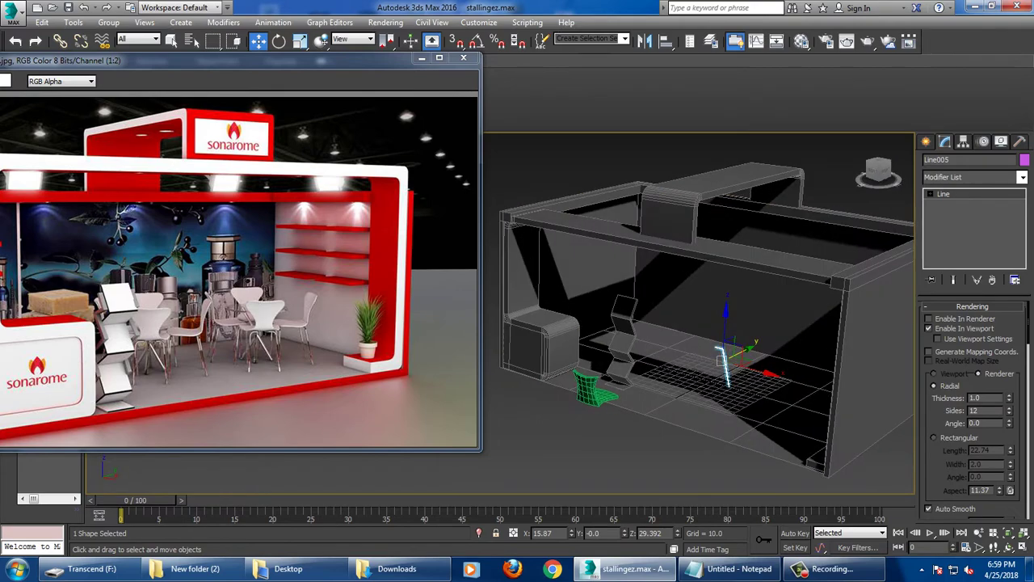
left_click_drag(720, 356, 614, 410)
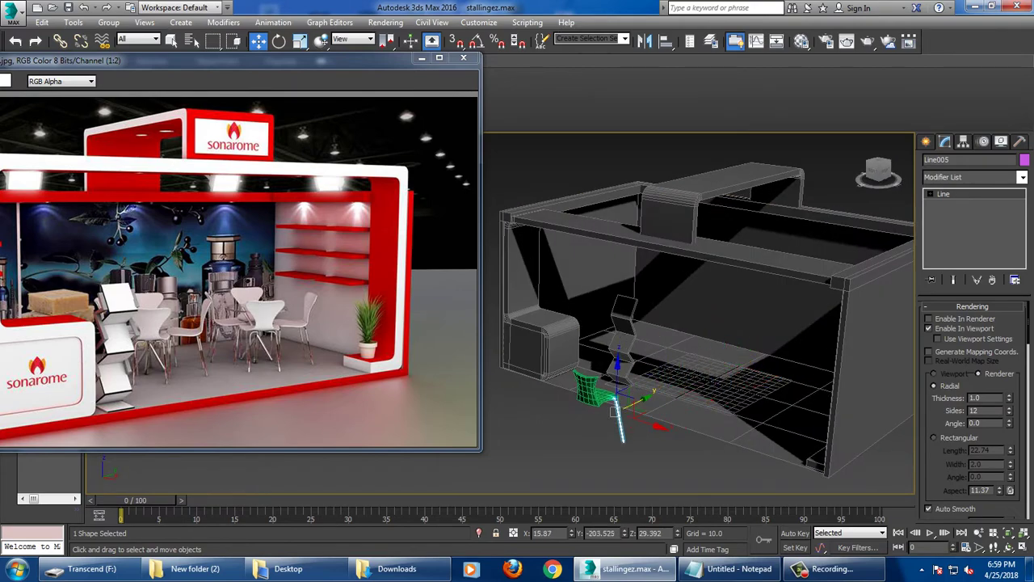
scroll(638, 404, "up", 3)
scroll(638, 404, "up", 3)
scroll(638, 403, "up", 3)
scroll(638, 404, "up", 3)
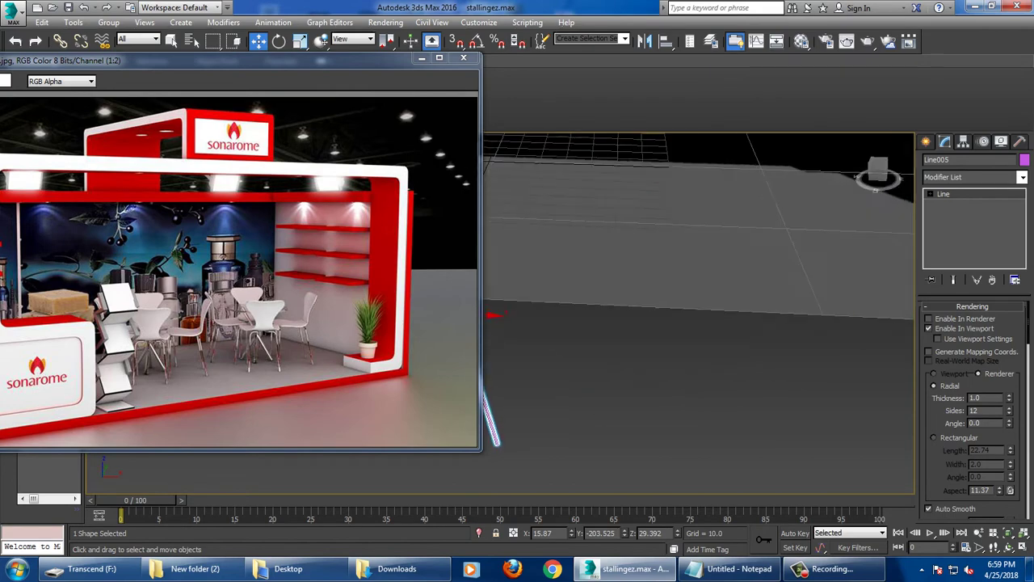
middle_click_drag(695, 323, 670, 251, "alt")
Tilt the leg outward and slide it under the seat's front corner.
key("e")
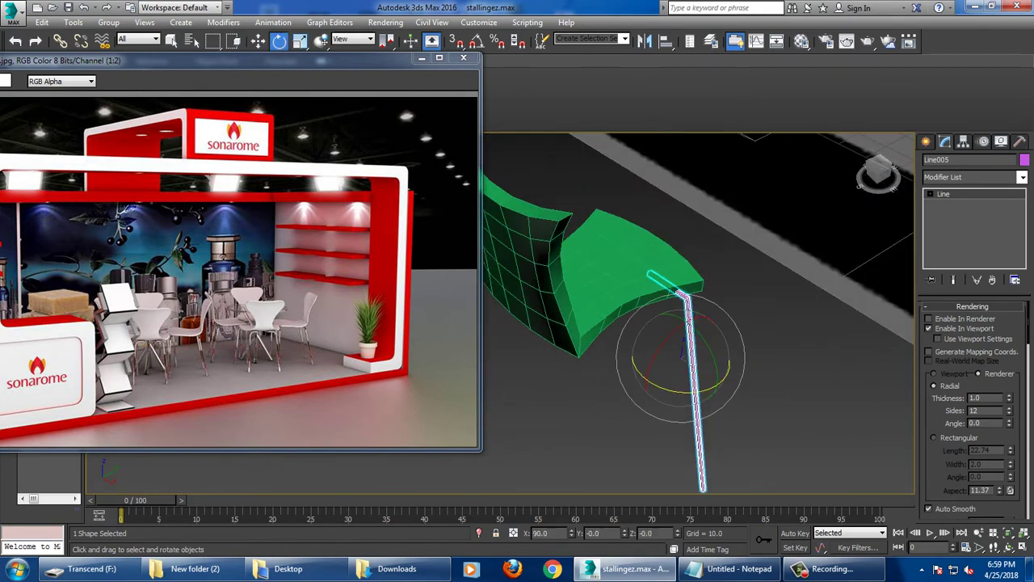
left_click_drag(685, 346, 703, 380)
middle_click_drag(702, 380, 681, 358, "alt")
key("w")
left_click_drag(681, 358, 697, 353)
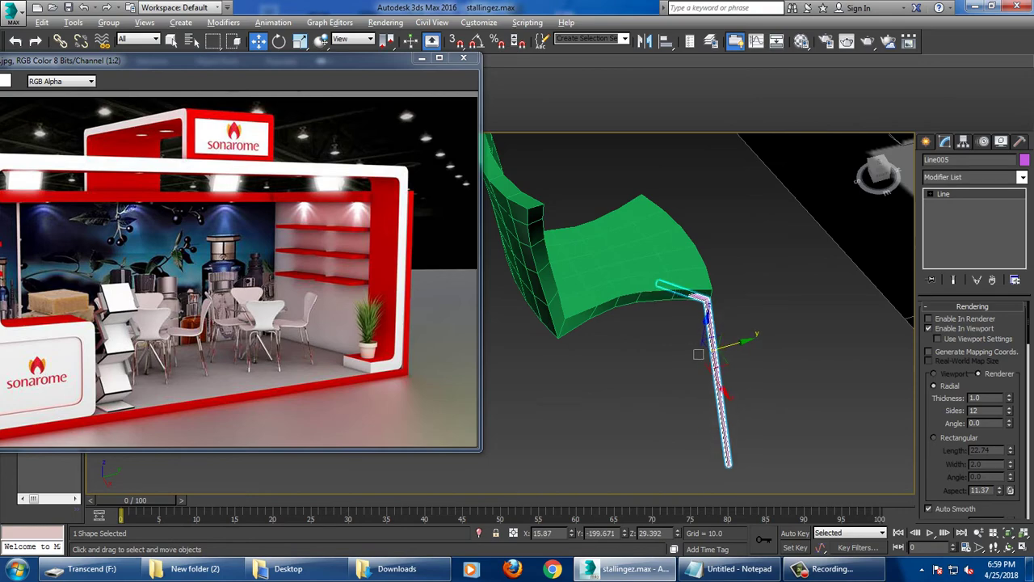
middle_click_drag(697, 353, 696, 348, "alt")
left_click_drag(696, 349, 687, 348)
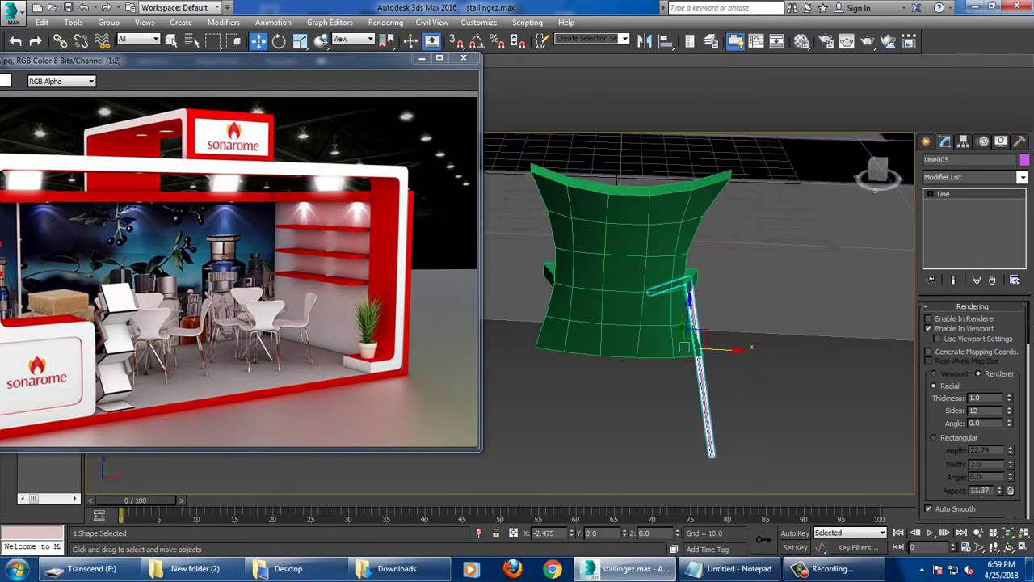
mouse_move(686, 348)
middle_mouse_down("alt")
mouse_move(752, 242)
mouse_move(779, 271)
middle_mouse_up("alt")
Mirror the leg on X as a copy and move it to the other side.
key("alt+m")
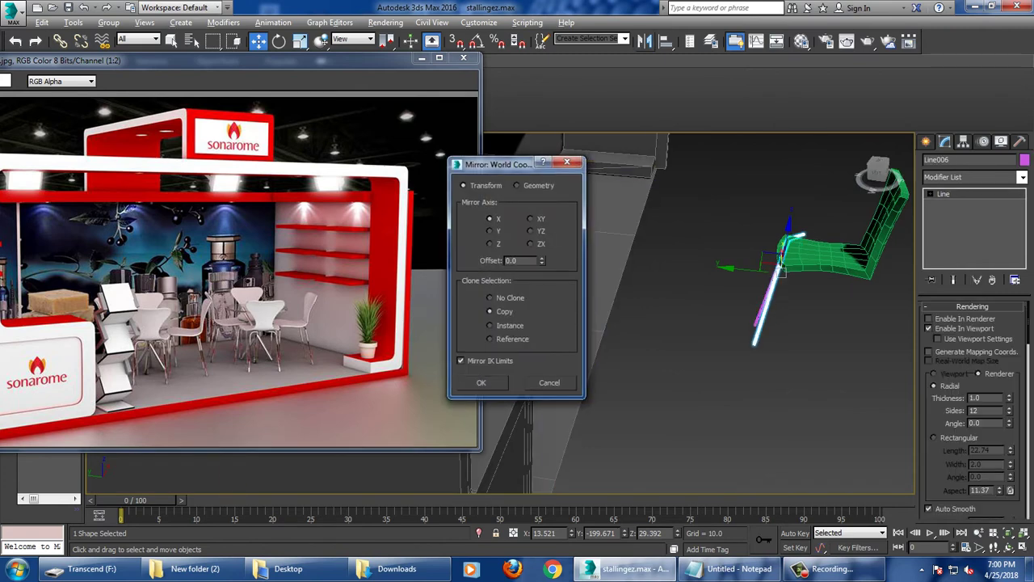
mouse_move(780, 269)
middle_mouse_down("alt")
mouse_move(808, 271)
mouse_move(796, 265)
middle_mouse_up("alt")
key("Return")
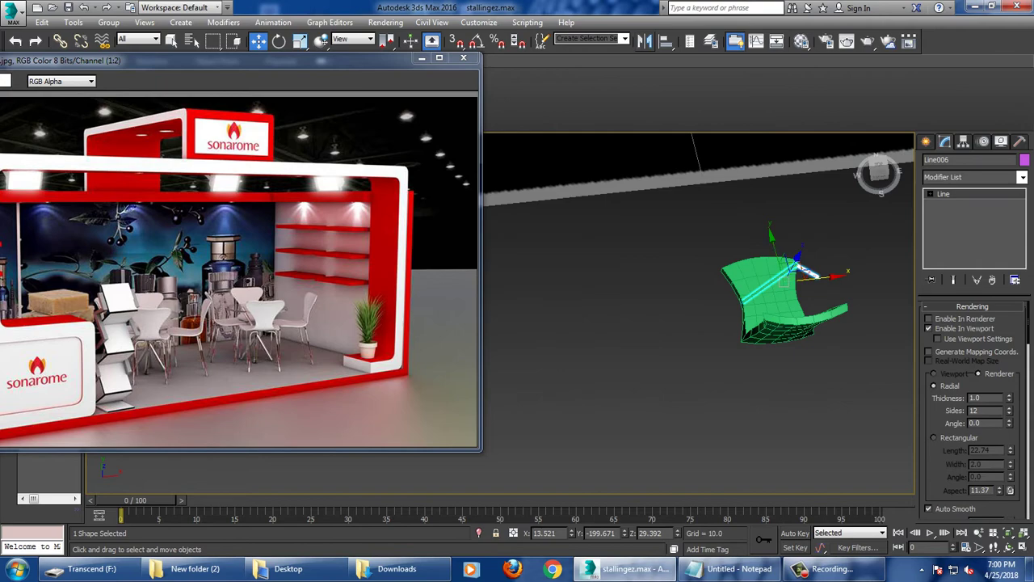
left_click_drag(810, 275, 744, 284)
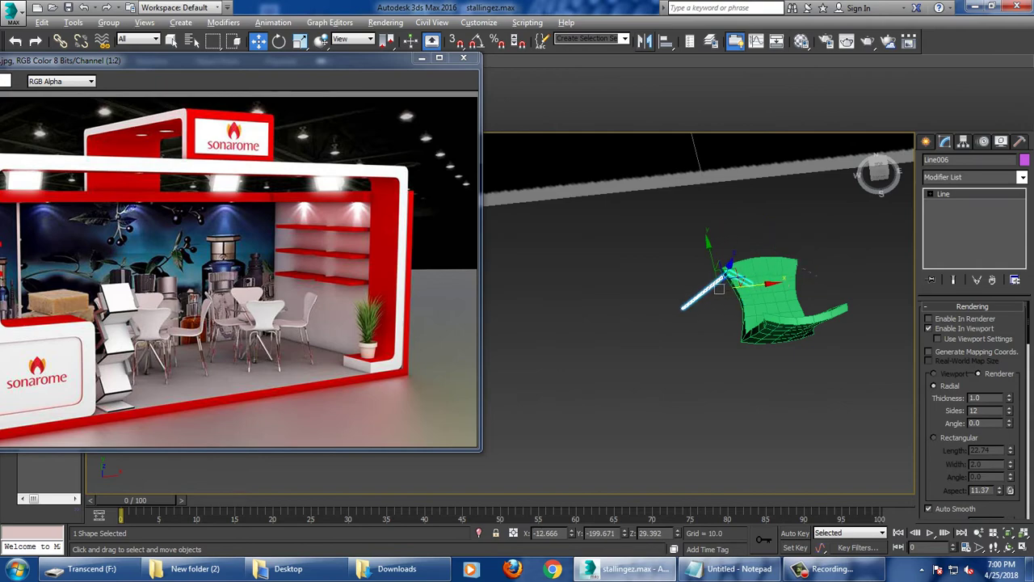
middle_click_drag(718, 289, 716, 277, "alt")
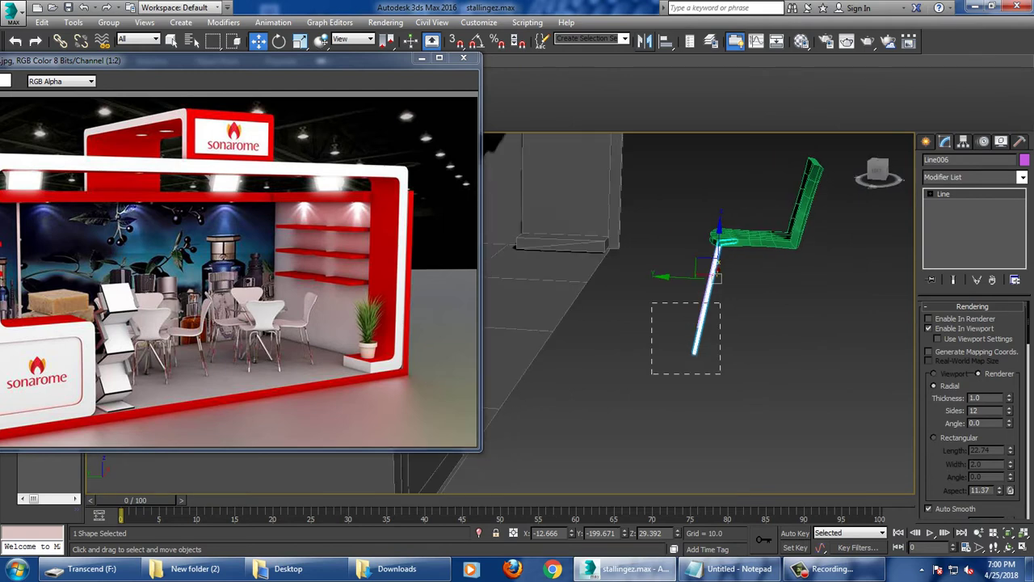
Mirror both legs across Y as copies to make four legs.
left_click(715, 277, "ctrl")
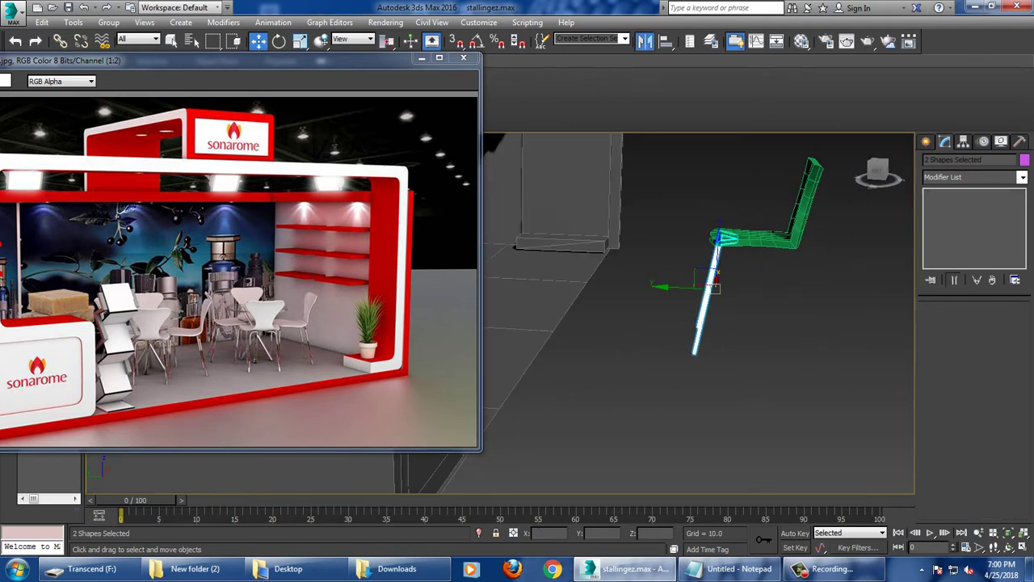
left_click(644, 40)
left_click(488, 230)
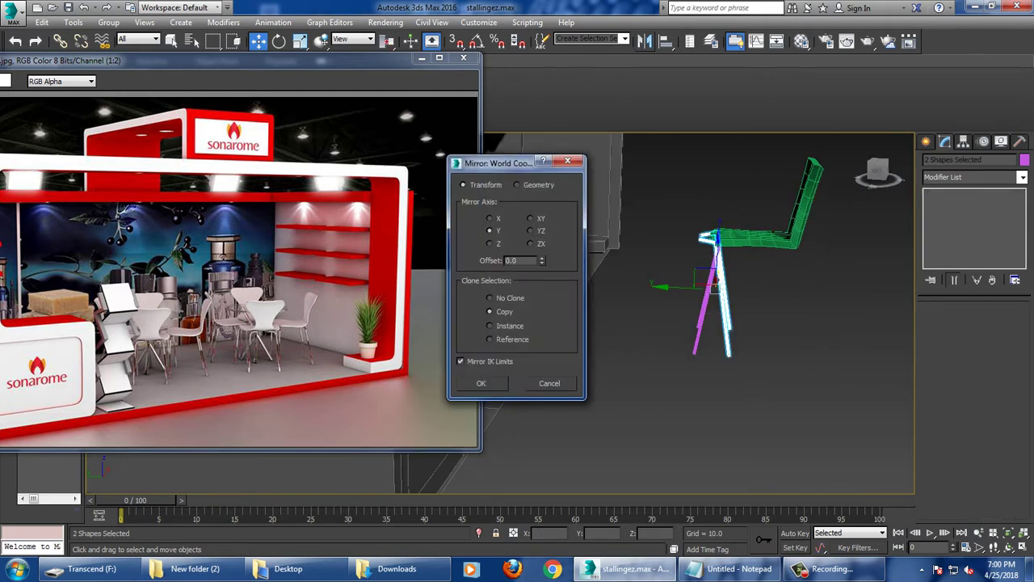
key("Return")
mouse_move(727, 323)
middle_mouse_down("alt")
mouse_move(776, 323)
mouse_move(808, 299)
mouse_move(824, 307)
mouse_move(832, 291)
mouse_move(815, 323)
middle_mouse_up("alt")
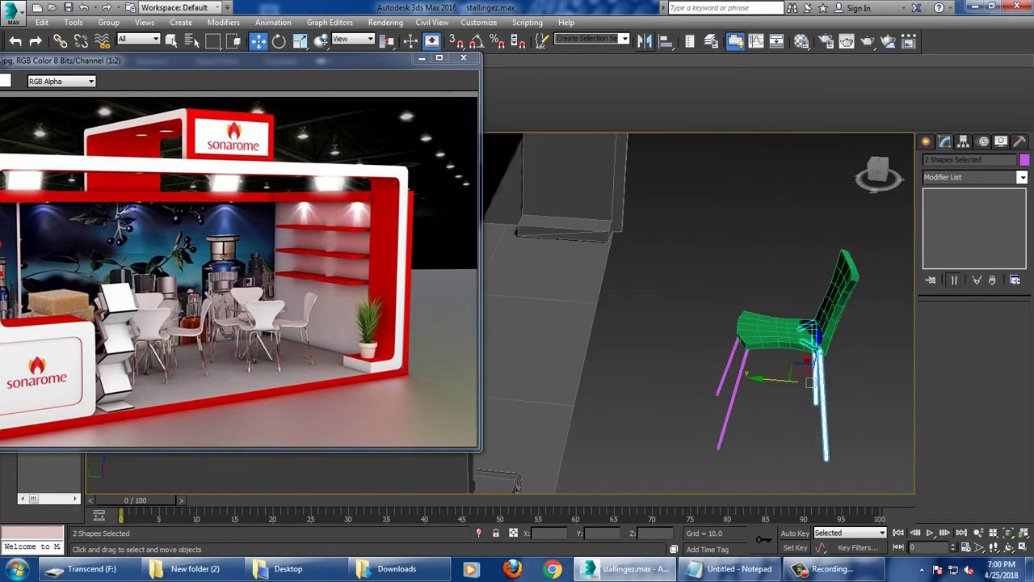
Convert the seat to Editable Poly, collapsing its FFD lattice.
left_click_drag(812, 378, 815, 379)
right_click(753, 332)
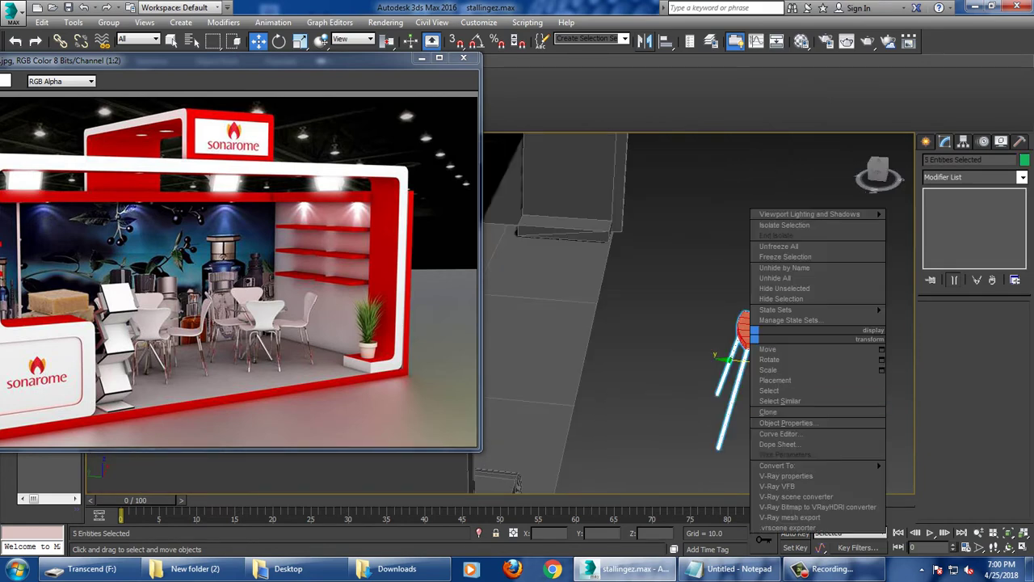
key("Escape")
left_click(775, 327)
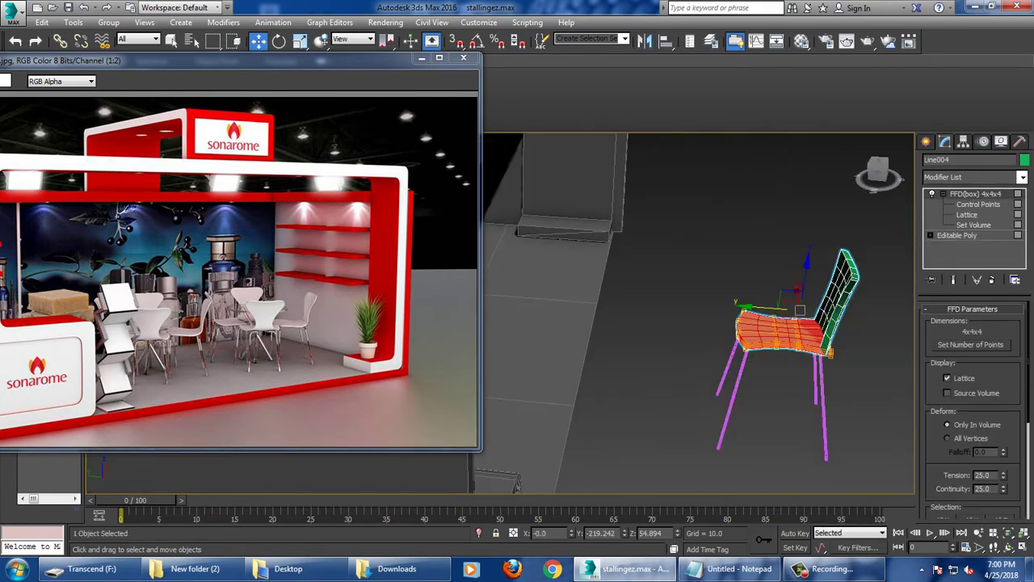
right_click(798, 321)
mouse_move(826, 454)
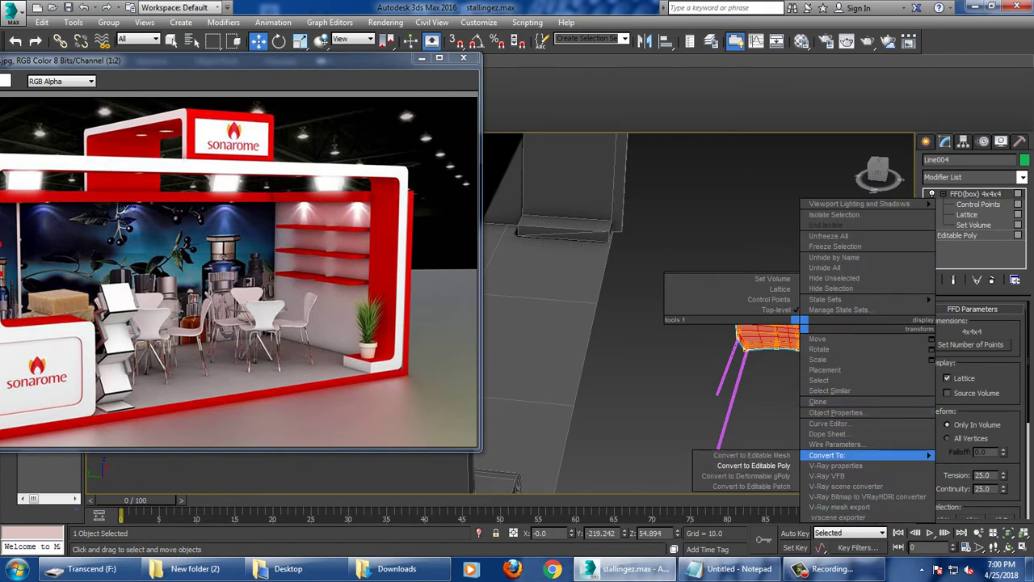
left_click(753, 466)
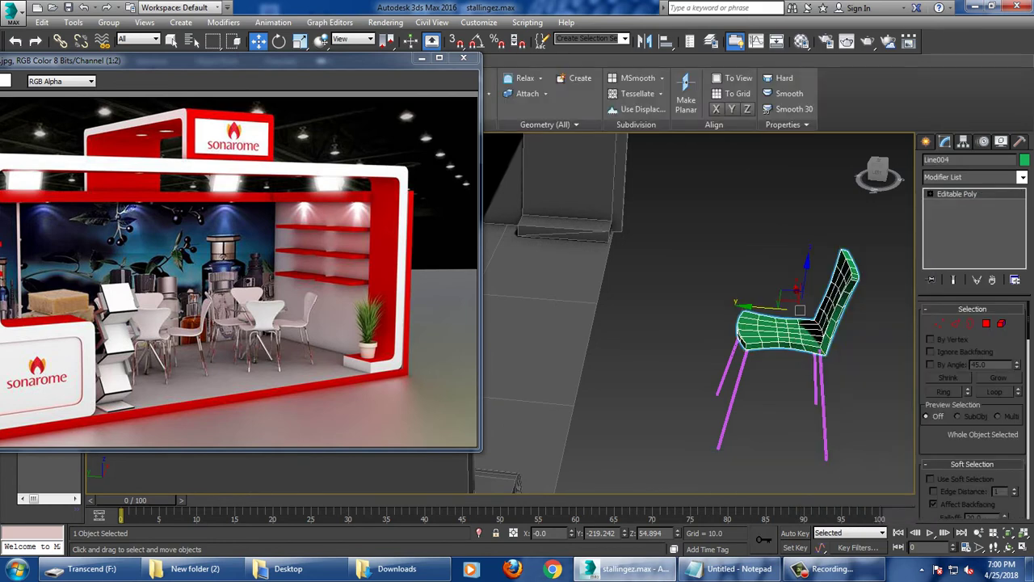
Convert the seat and all four legs to Editable Poly, then select the seat for scaling.
key("ctrl+a")
right_click(788, 323)
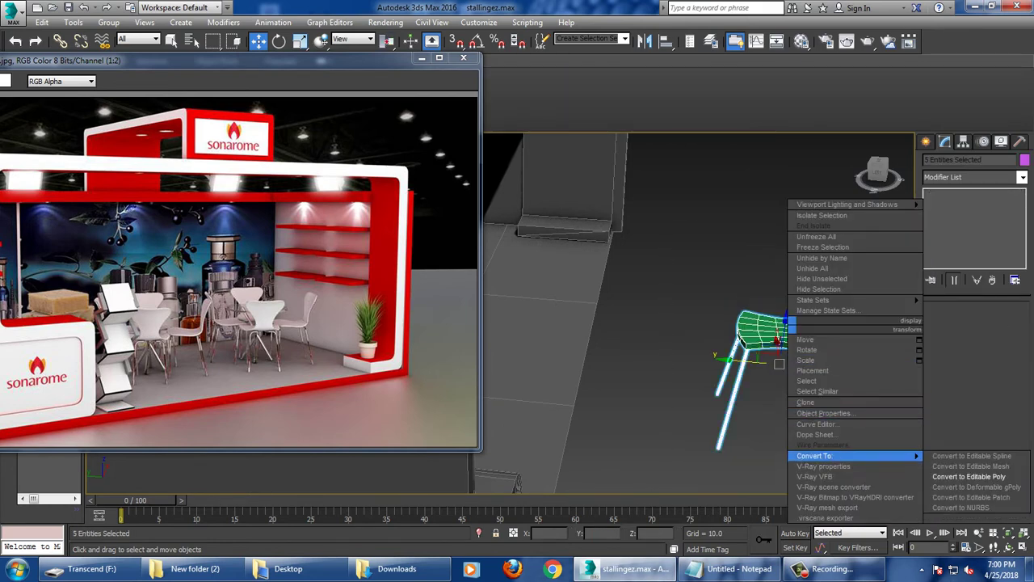
left_click(968, 476)
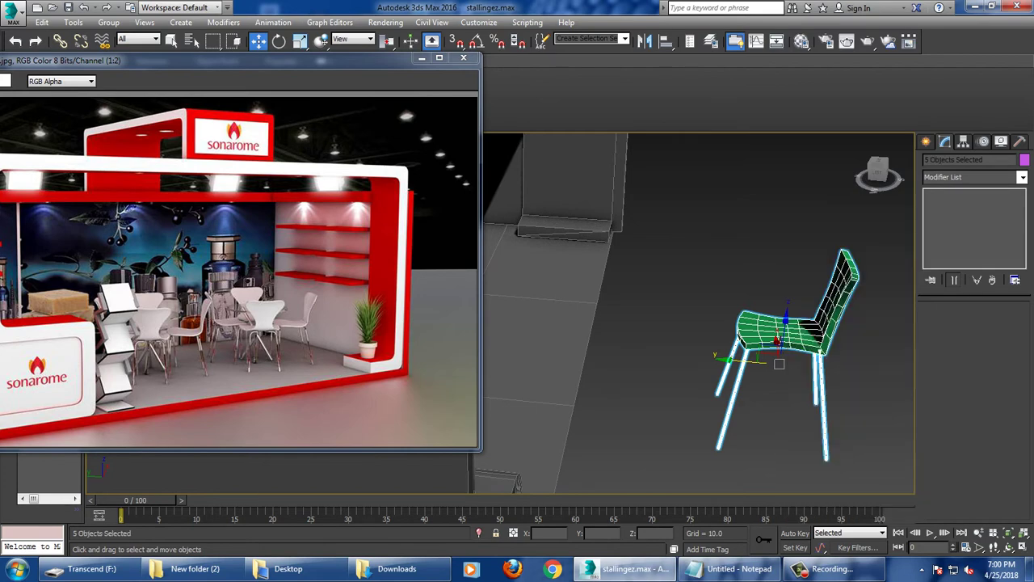
mouse_move(775, 339)
middle_mouse_down("alt")
mouse_move(630, 282)
mouse_move(565, 275)
middle_mouse_up("alt")
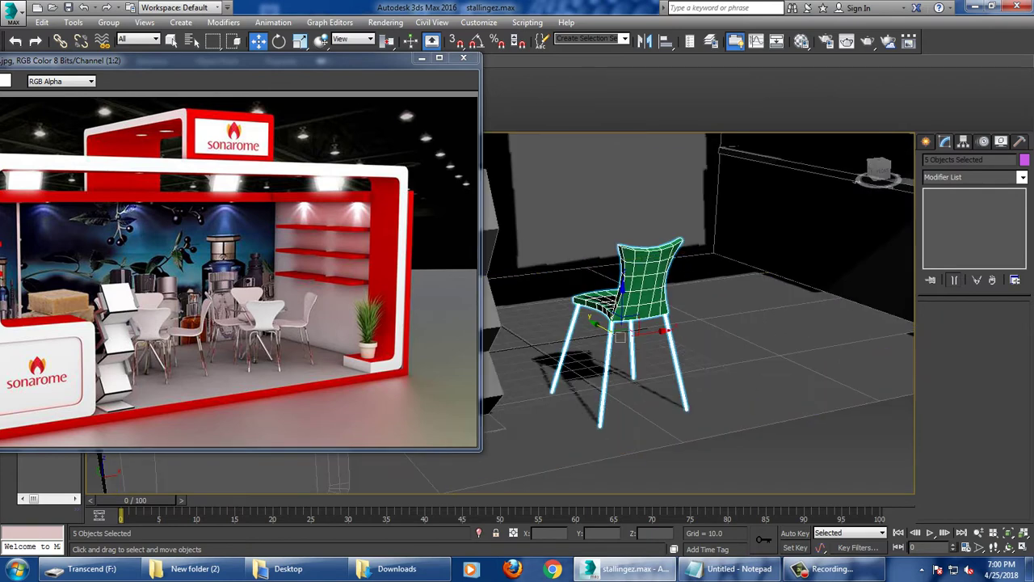
left_click(642, 287)
key("r")
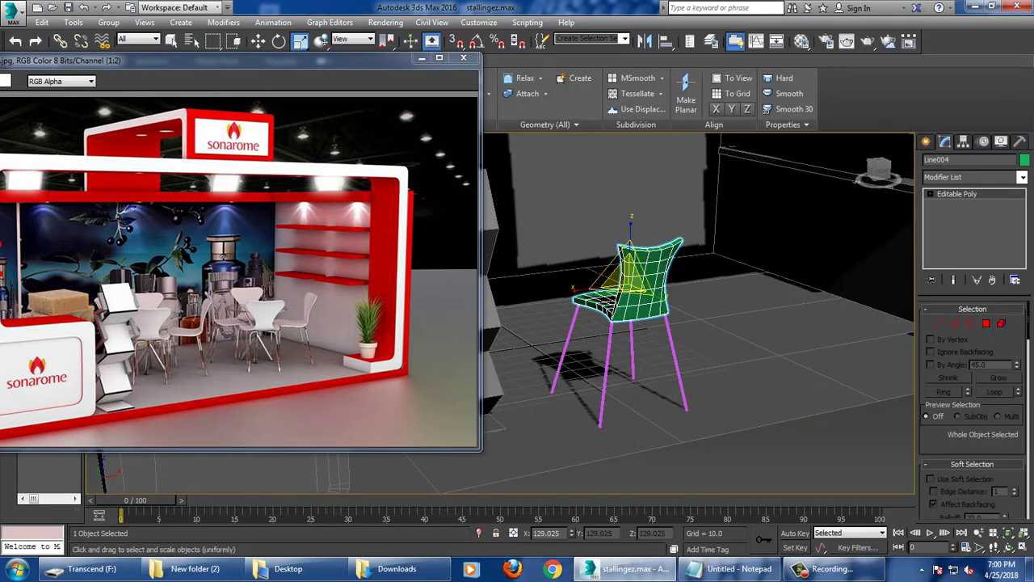
Select the front-left leg and attach the last purple leg into the chair mesh.
key("w")
mouse_move(695, 307)
middle_mouse_down("alt")
mouse_move(630, 282)
mouse_move(638, 279)
middle_mouse_up("alt")
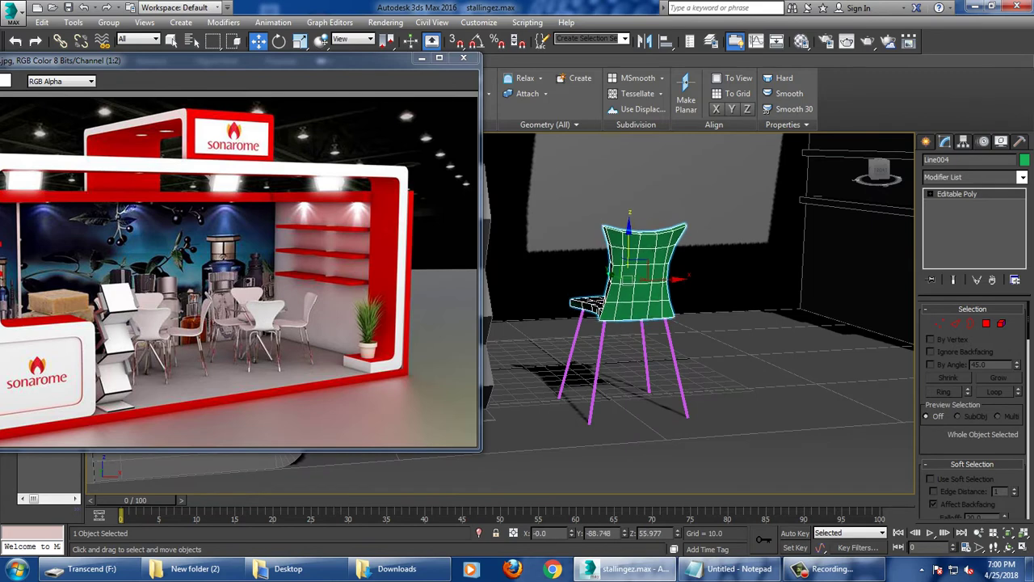
left_click(590, 372)
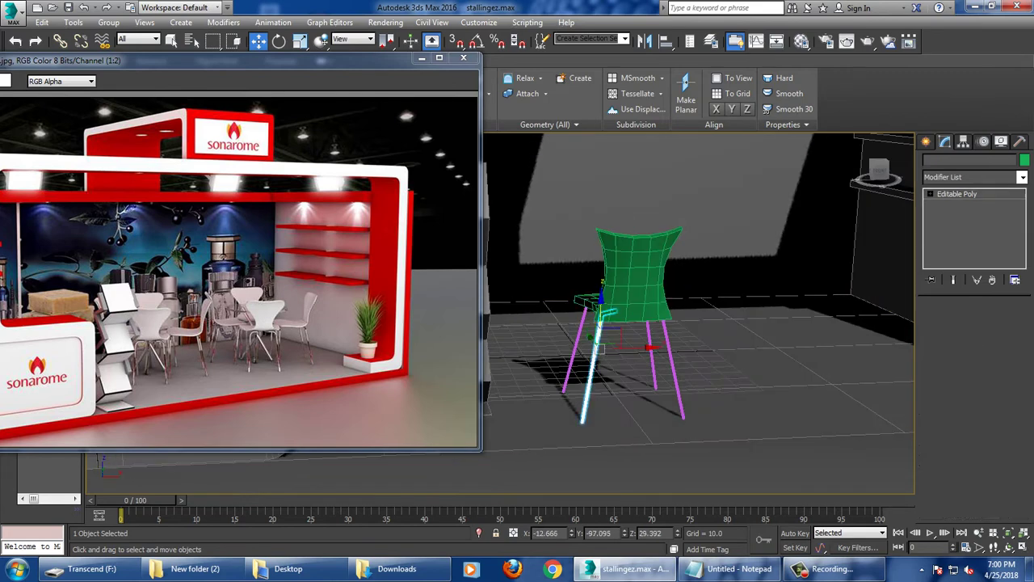
scroll(973, 387, "down", 3)
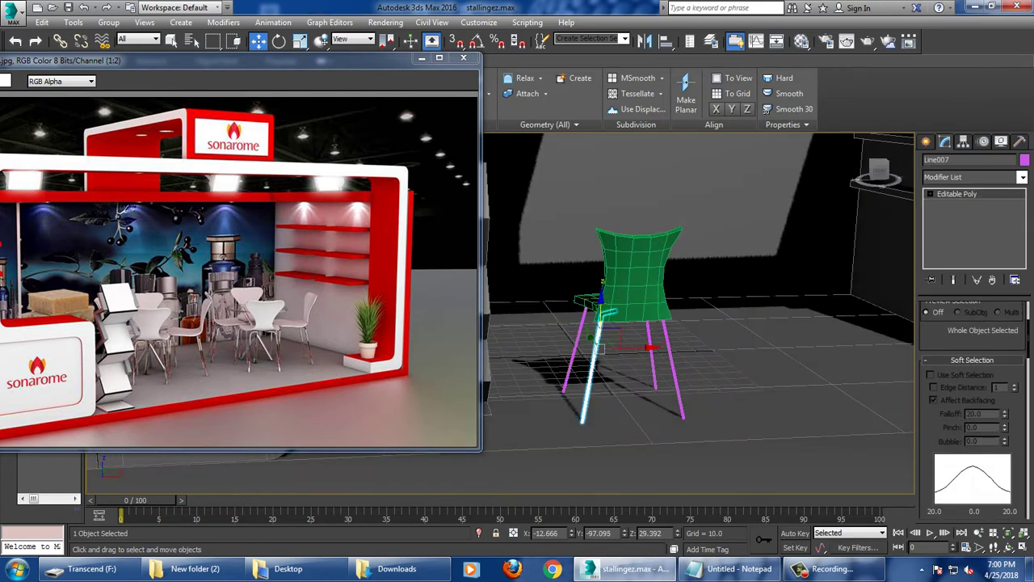
key("1")
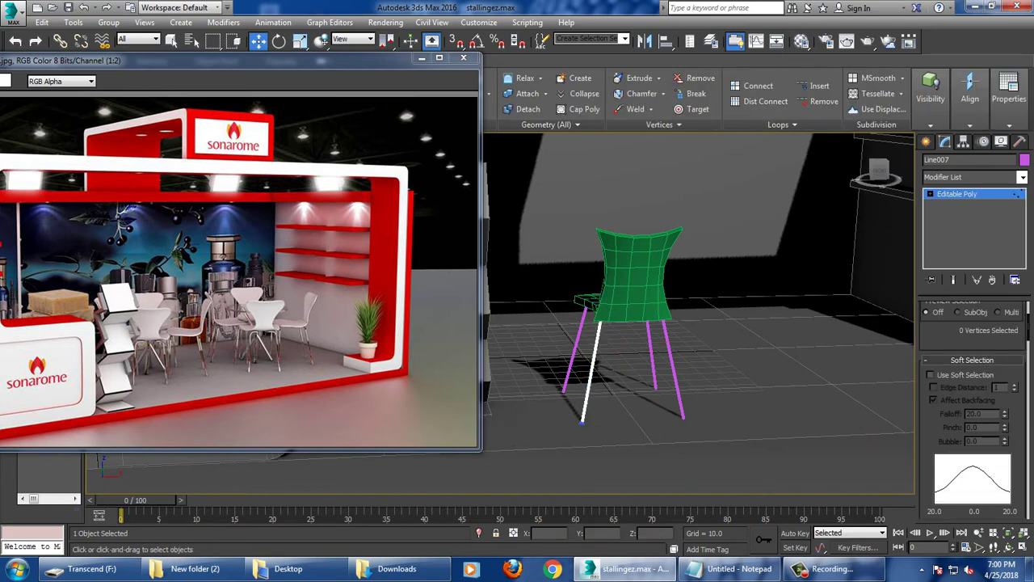
scroll(973, 412, "up", 3)
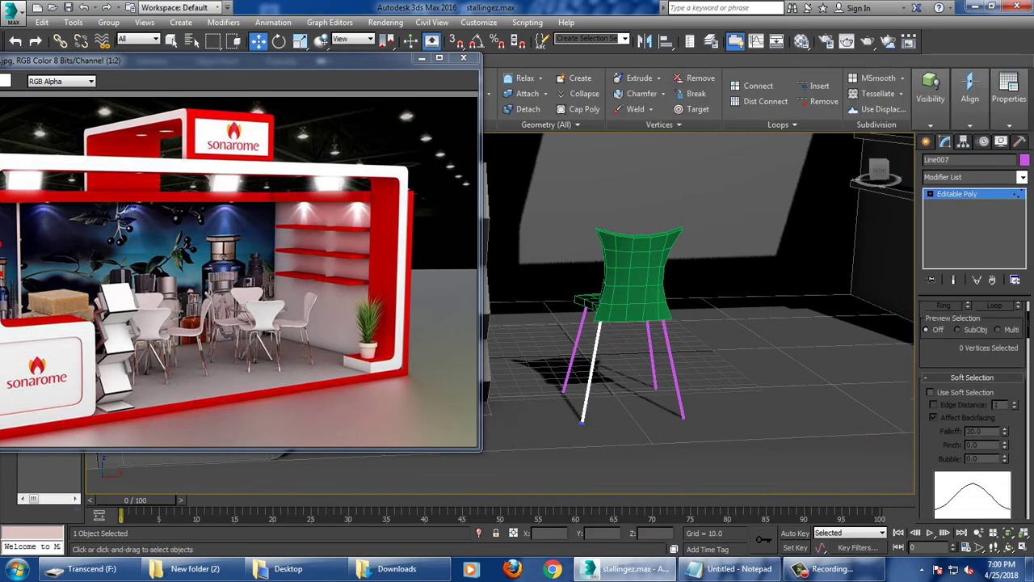
scroll(973, 412, "down", 3)
scroll(974, 412, "down", 3)
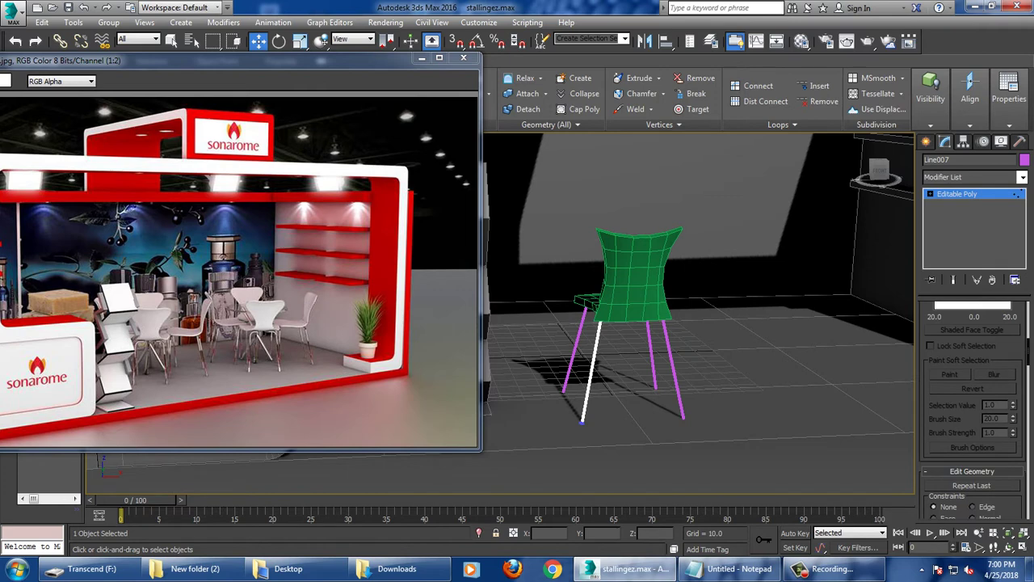
scroll(974, 404, "down", 3)
scroll(974, 404, "down", 4)
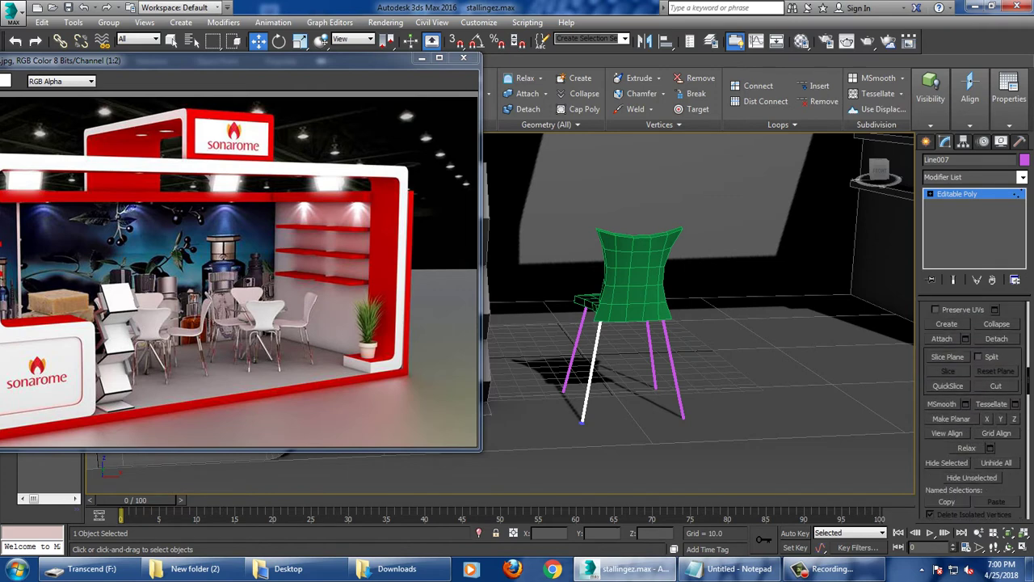
left_click(942, 338)
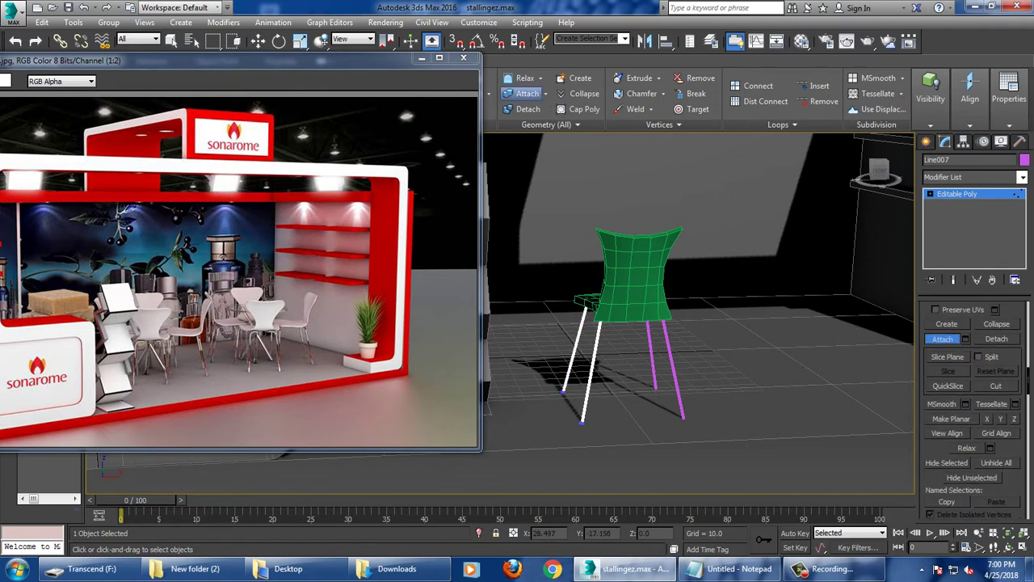
left_click(677, 396)
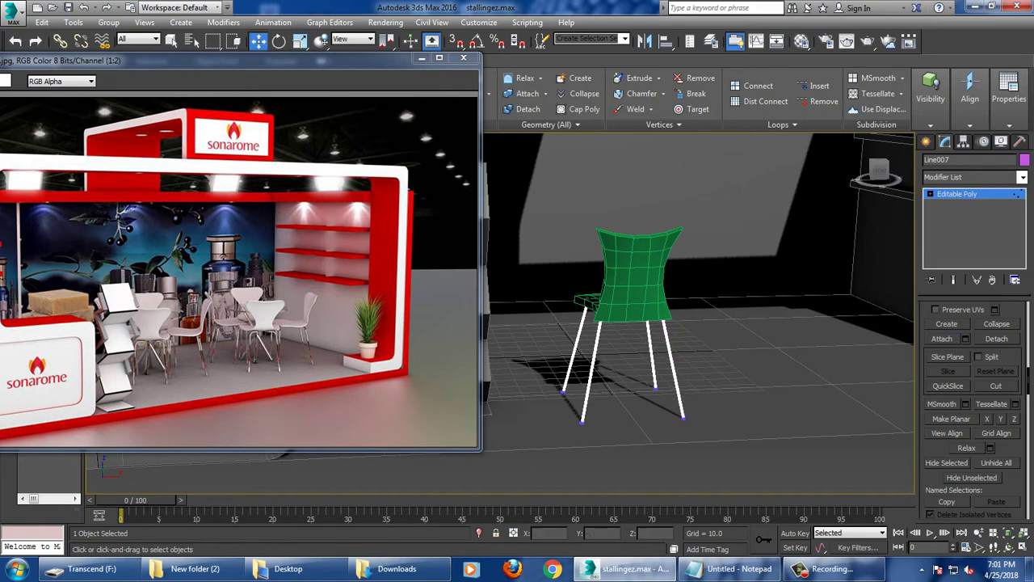
In Vertex mode, shift the front leg's bottom vertex along X and nudge it back.
left_click(583, 380)
left_click(585, 378)
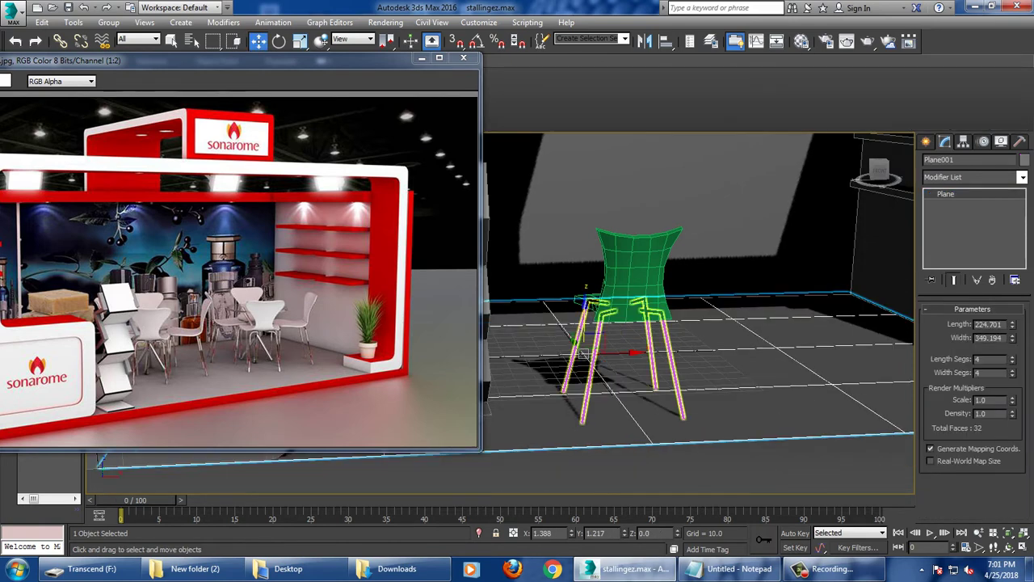
middle_click_drag(631, 339, 614, 340, "alt")
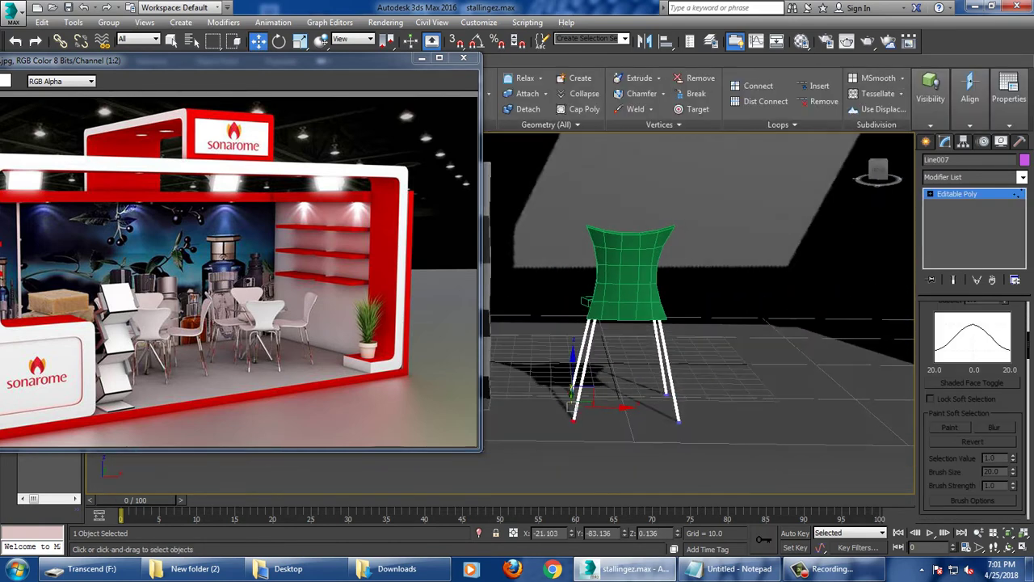
left_click_drag(601, 407, 662, 396)
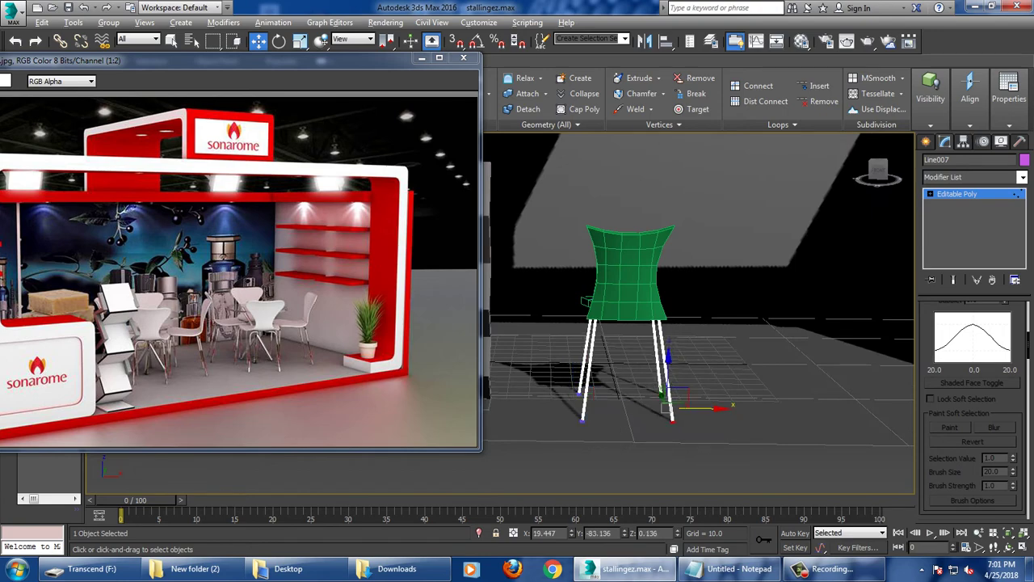
mouse_move(663, 396)
middle_mouse_down("alt")
mouse_move(665, 407)
mouse_move(673, 325)
mouse_move(695, 323)
mouse_move(683, 324)
middle_mouse_up("alt")
Exit vertex sub-object level on the chair Line007.
key("1")
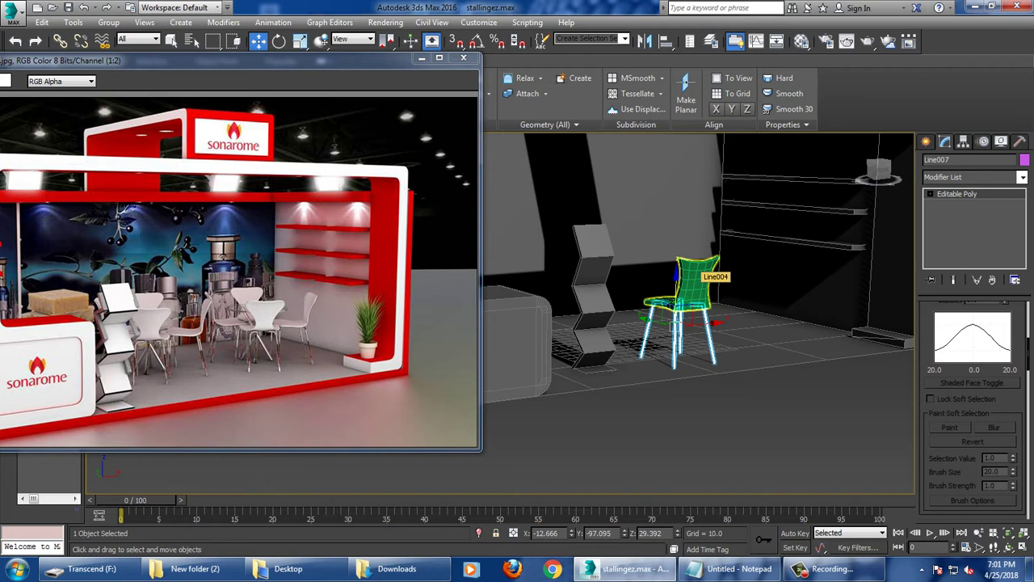
Group the chair's seat and legs as Group001.
key("4")
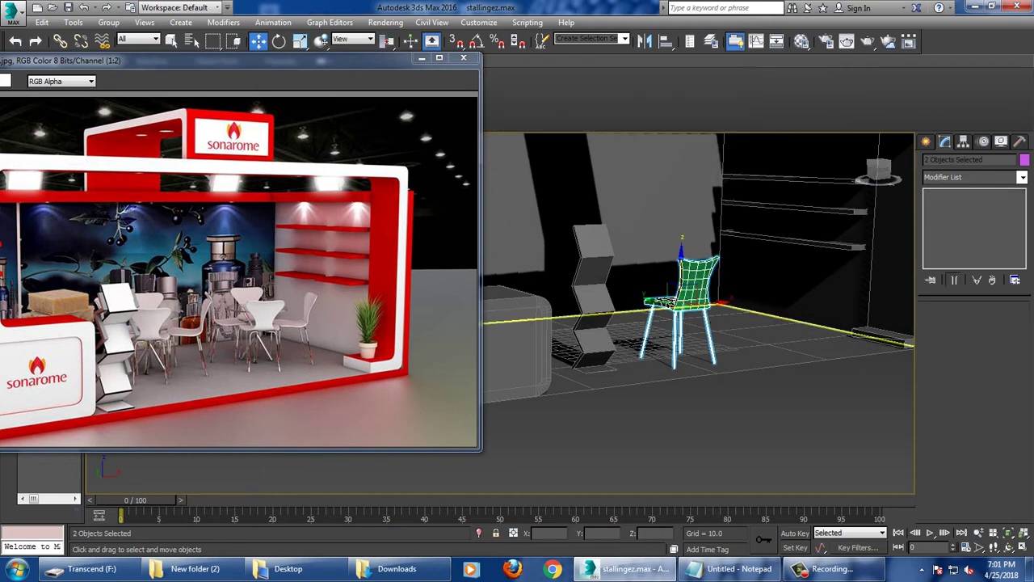
key("ctrl+a")
left_click(1024, 159)
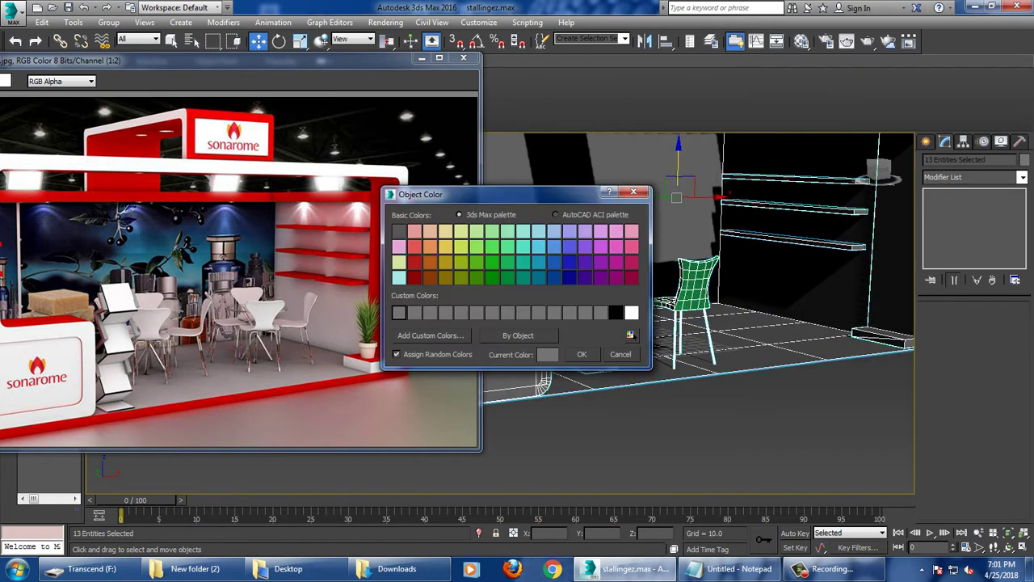
left_click(621, 353)
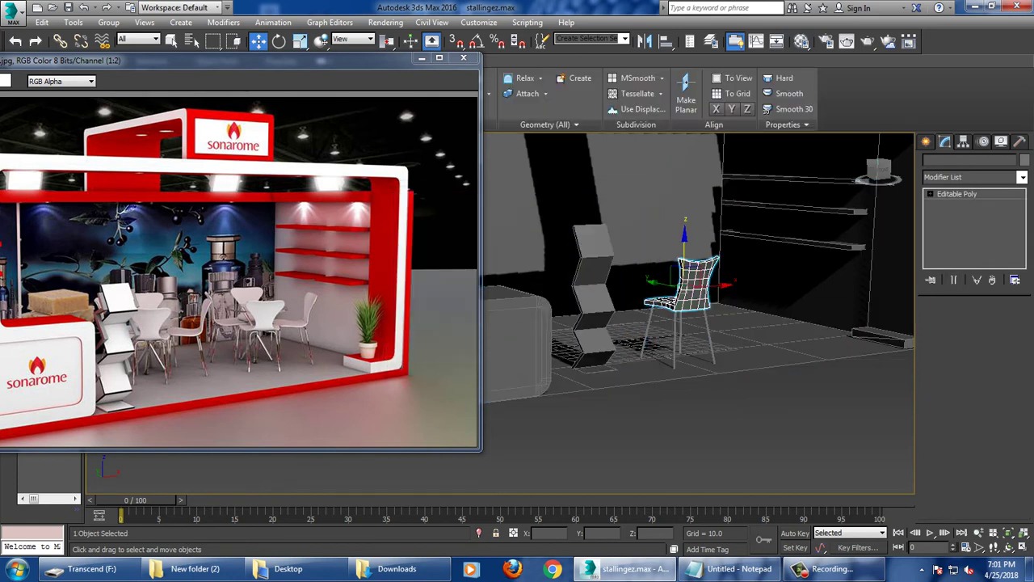
left_click(686, 323)
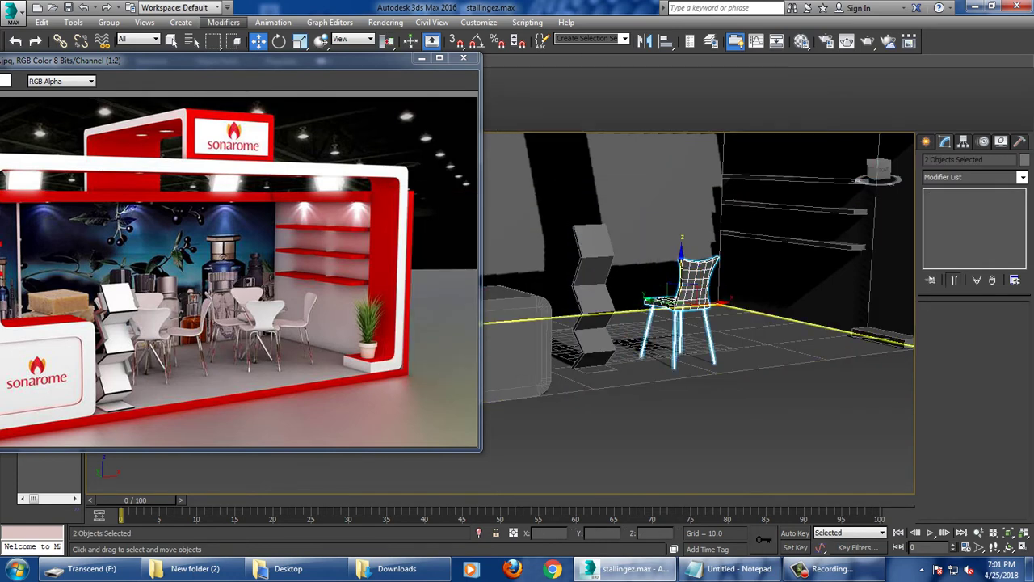
left_click(109, 22)
left_click(117, 35)
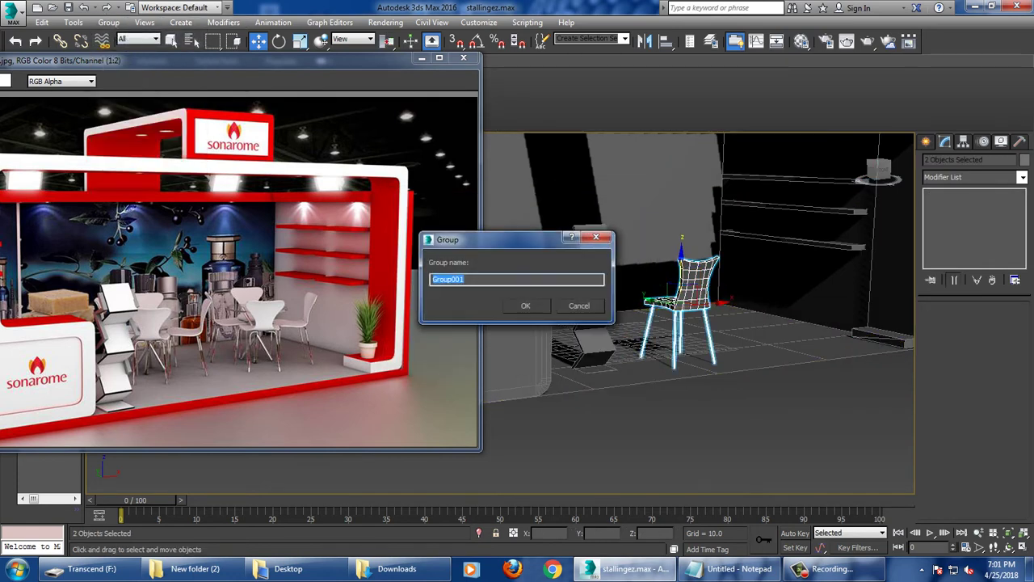
key("Return")
Orbit and toggle viewports to look straight down on the grouped chair.
middle_click_drag(694, 323, 727, 242, "alt")
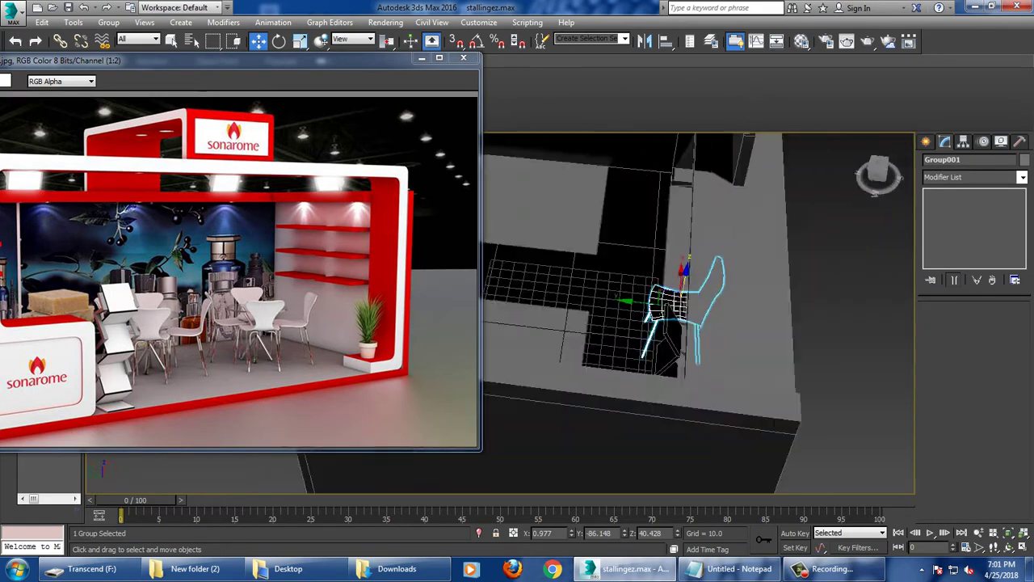
middle_click_drag(694, 323, 727, 275, "alt")
key("r")
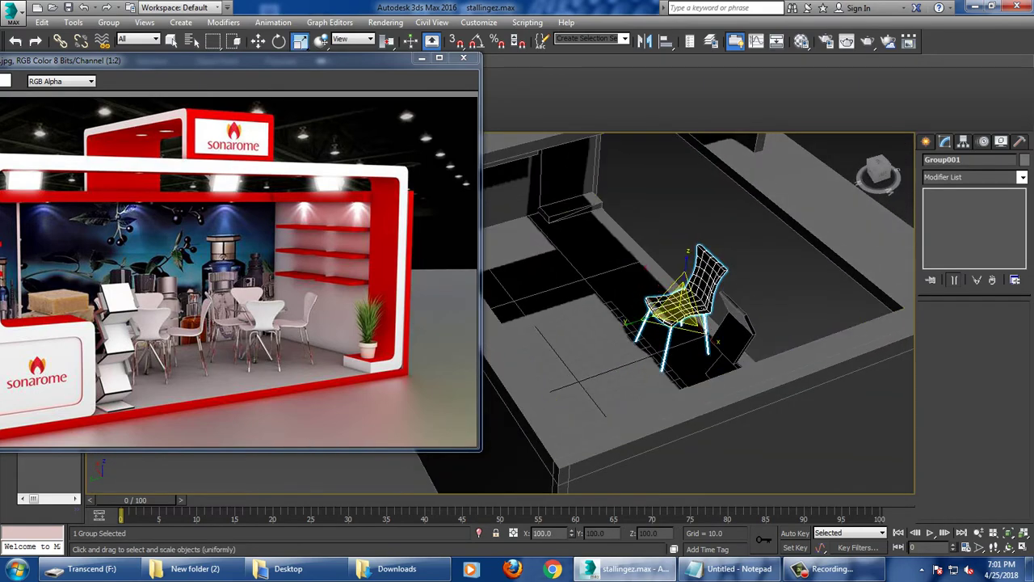
middle_click_drag(694, 323, 694, 266, "alt")
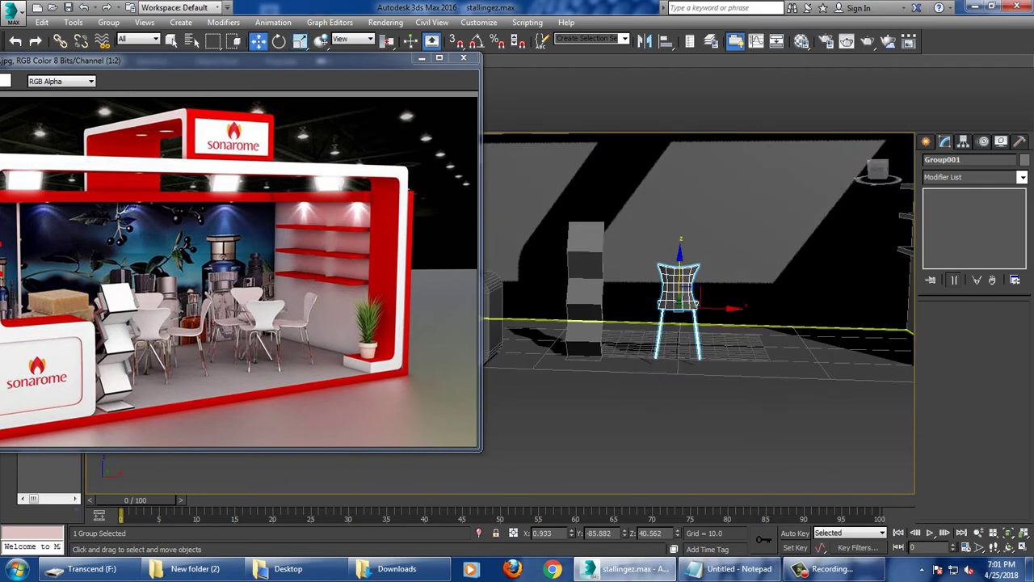
key("w")
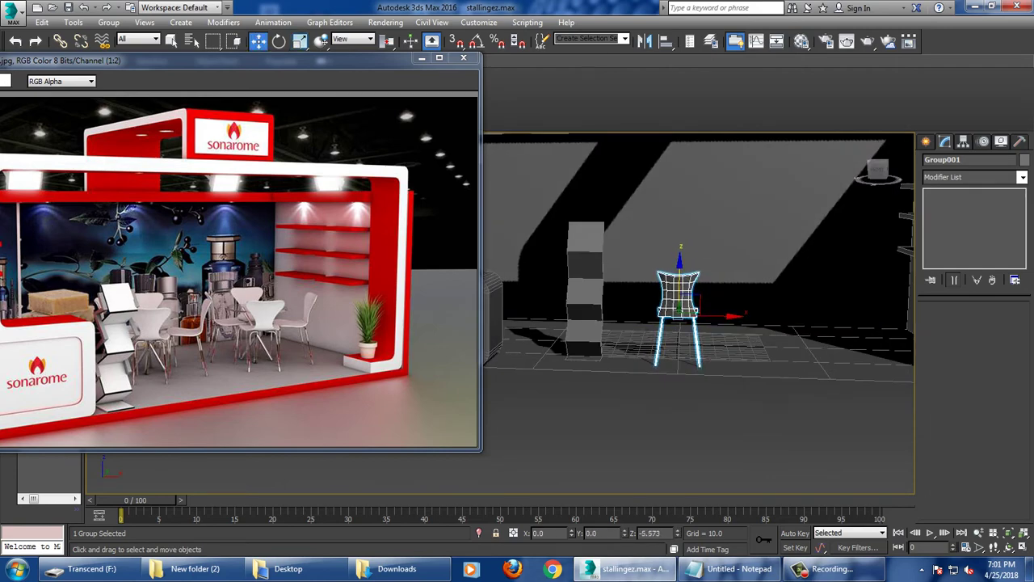
middle_click_drag(695, 323, 695, 259, "alt")
key("alt+w")
middle_click_drag(695, 404, 695, 380, "alt")
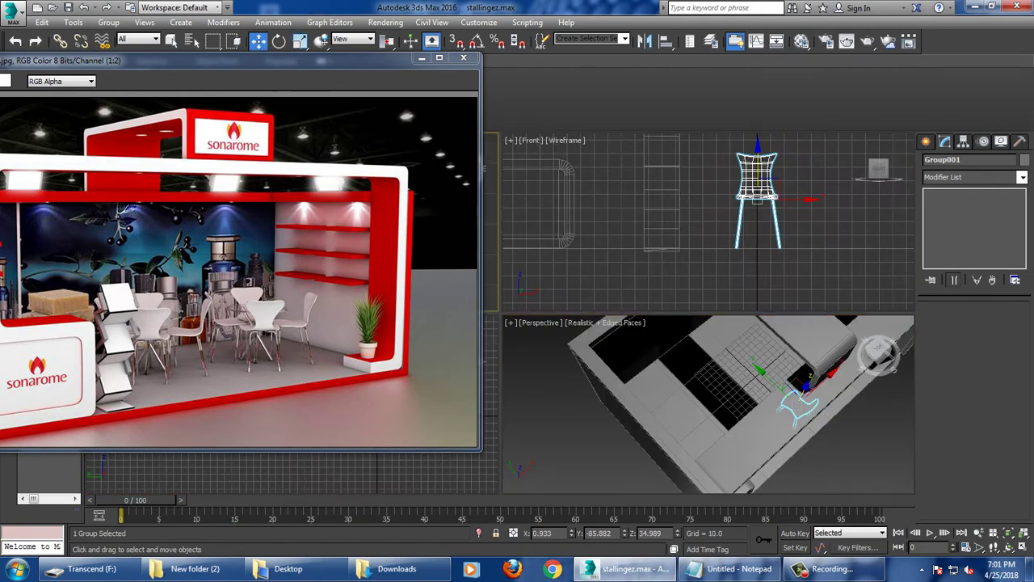
key("alt+w")
middle_click_drag(694, 323, 694, 258, "alt")
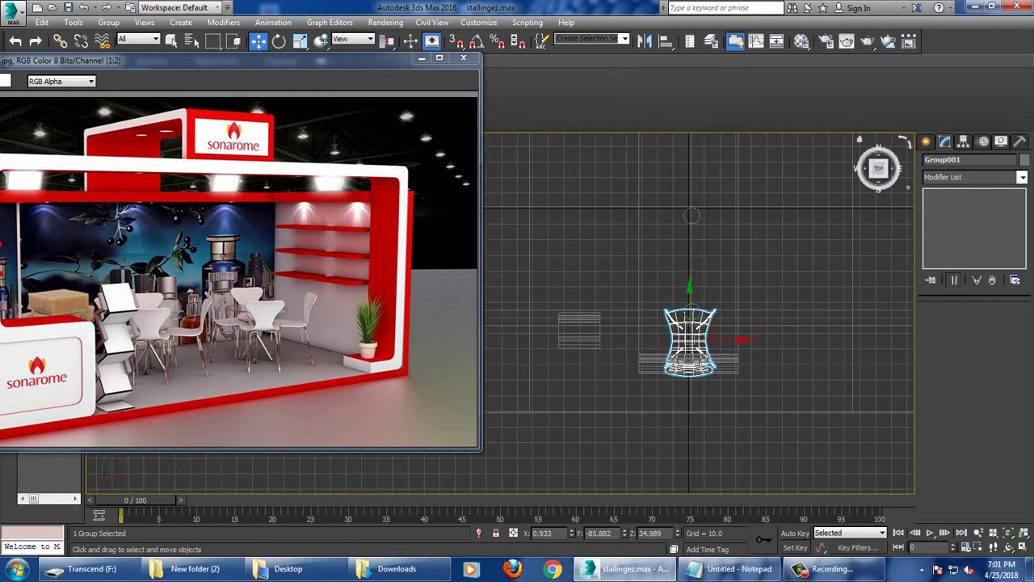
Draw a Standard Primitives cylinder for the tabletop and zoom to it.
left_click(926, 141)
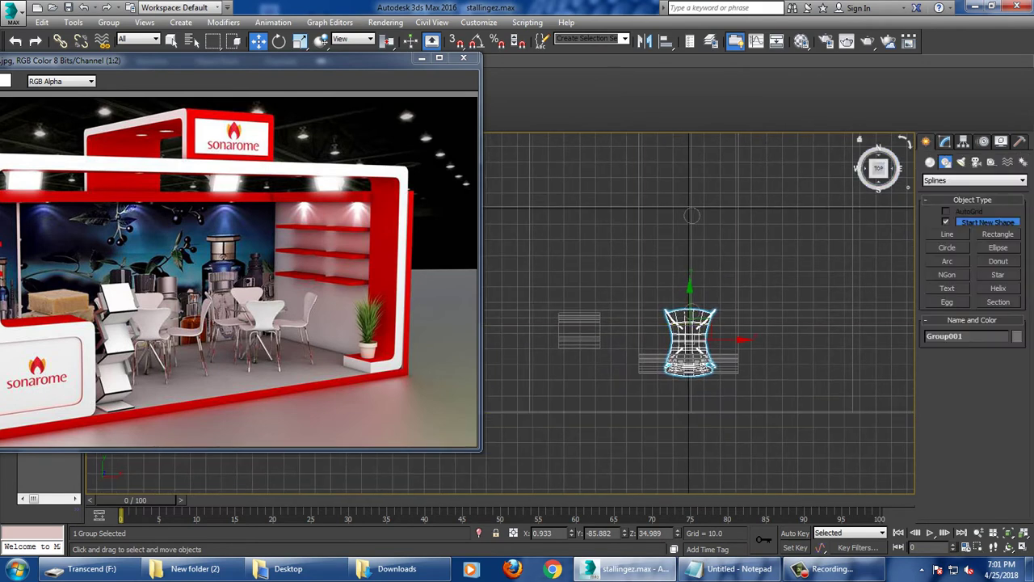
left_click(930, 161)
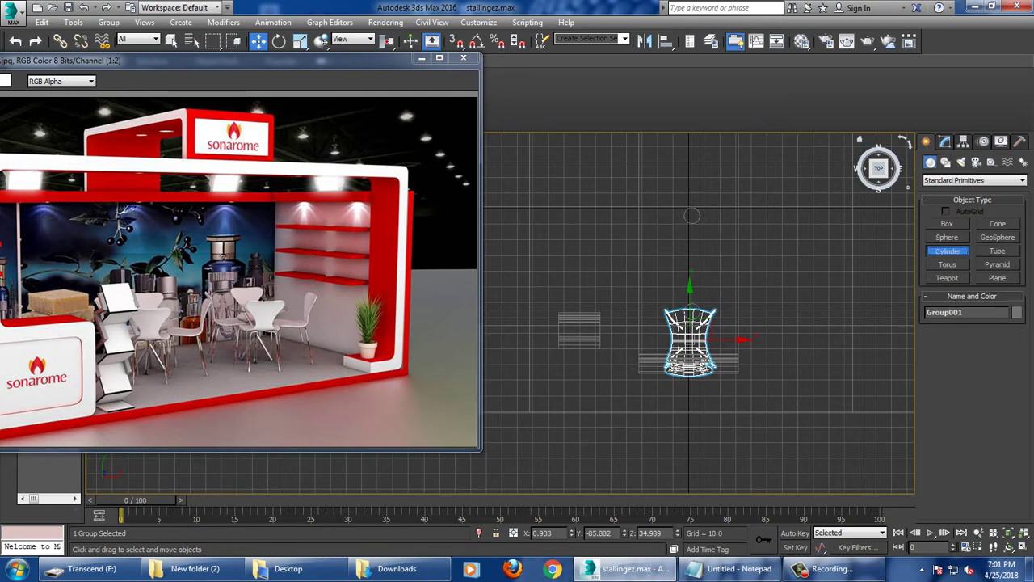
left_click(947, 250)
left_click_drag(689, 260, 722, 260)
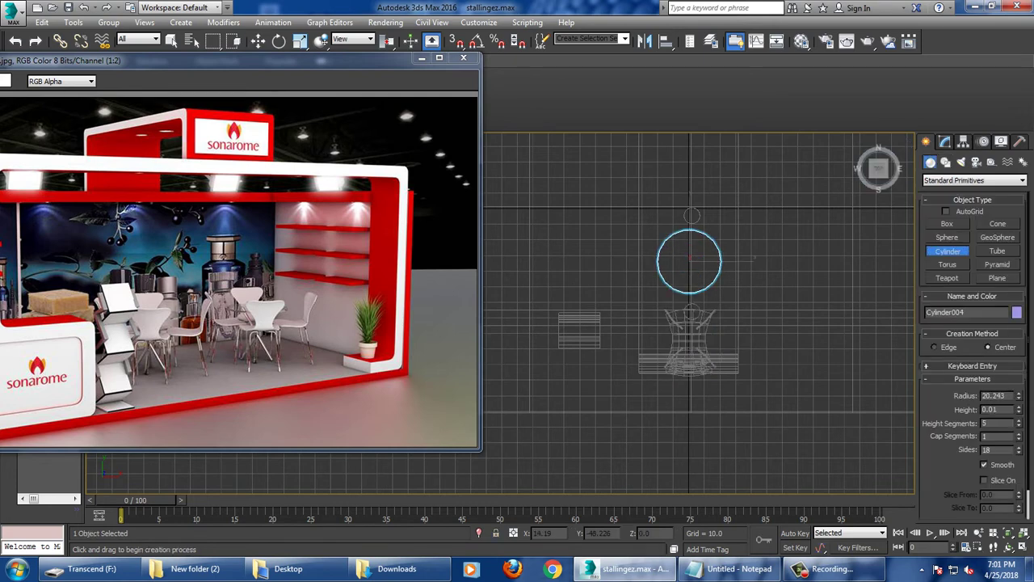
key("alt+w")
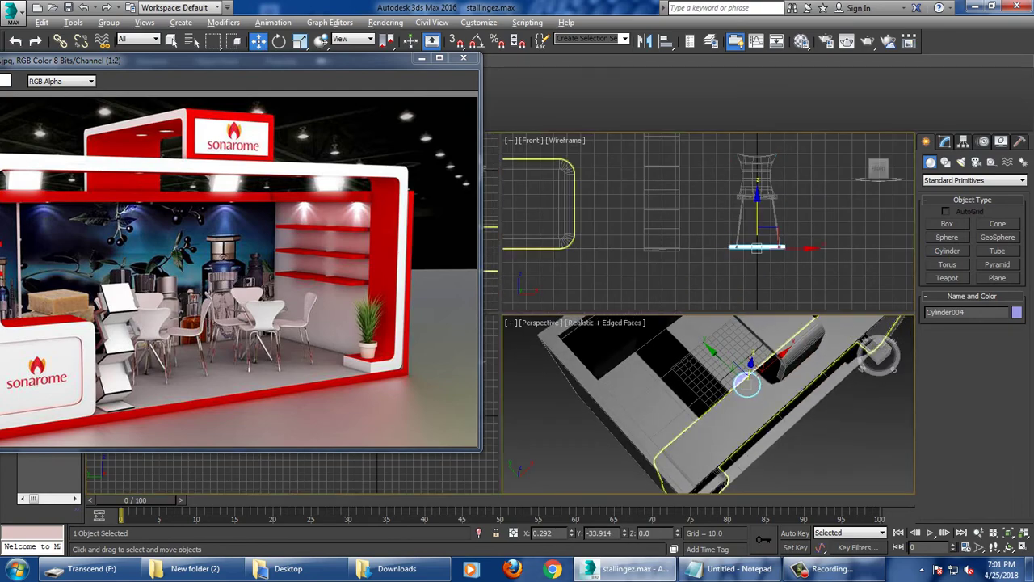
key("alt+w")
key("z")
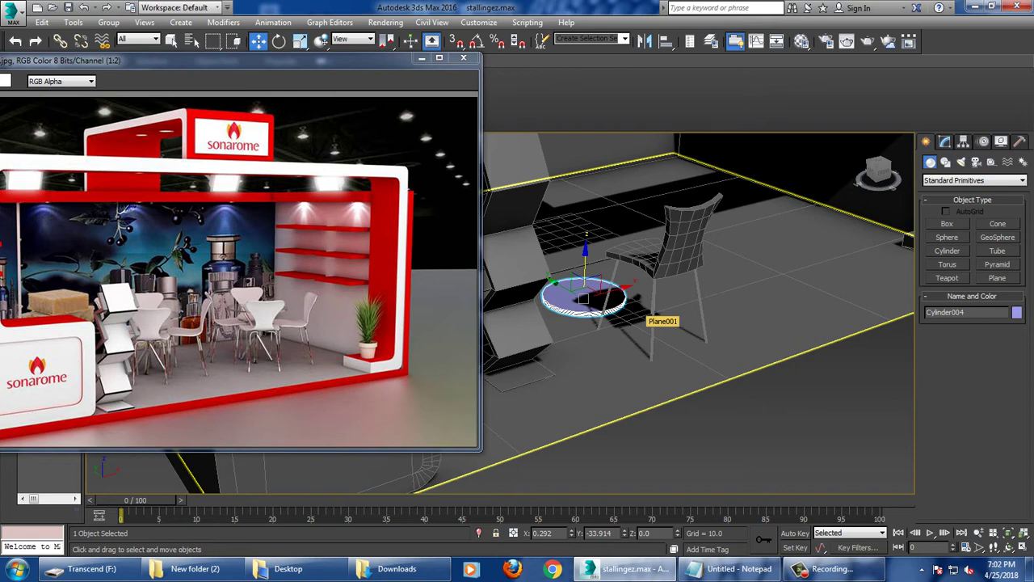
Enlarge the cylinder to about 128% and raise it beside the chair to table height.
left_click(647, 314)
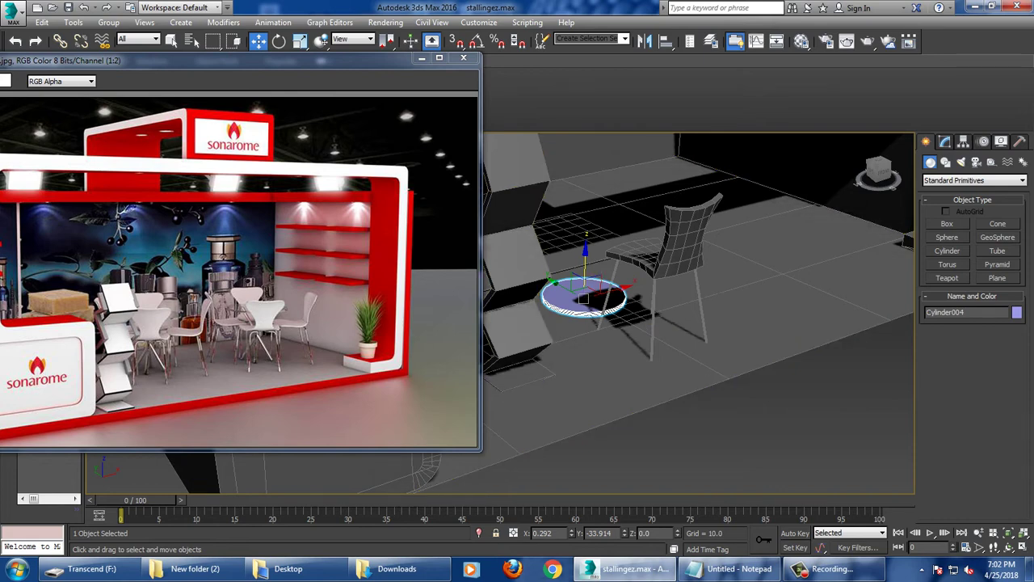
left_click_drag(585, 243, 588, 212)
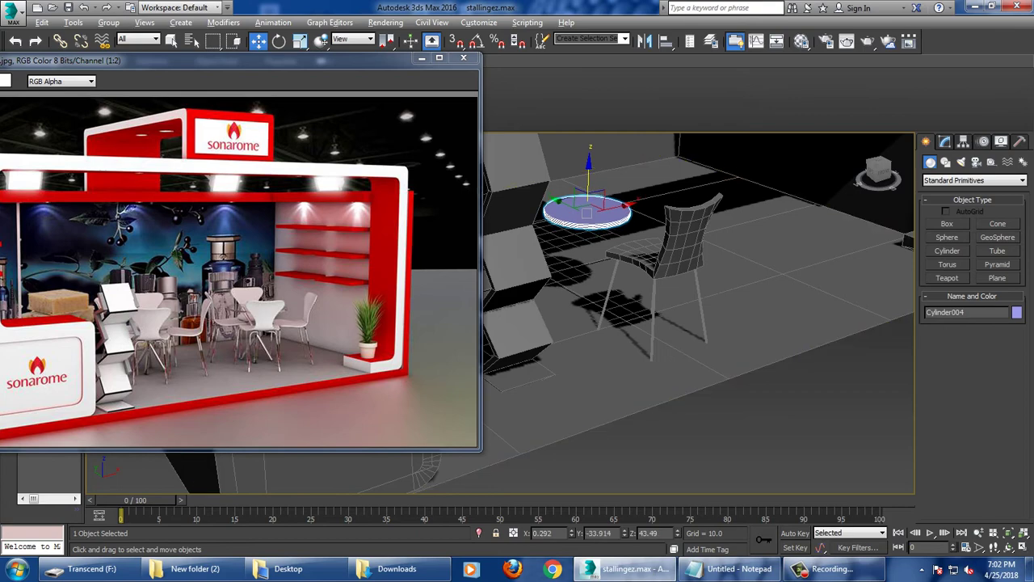
middle_click_drag(588, 212, 525, 218, "alt")
key("r")
left_click_drag(588, 206, 587, 182)
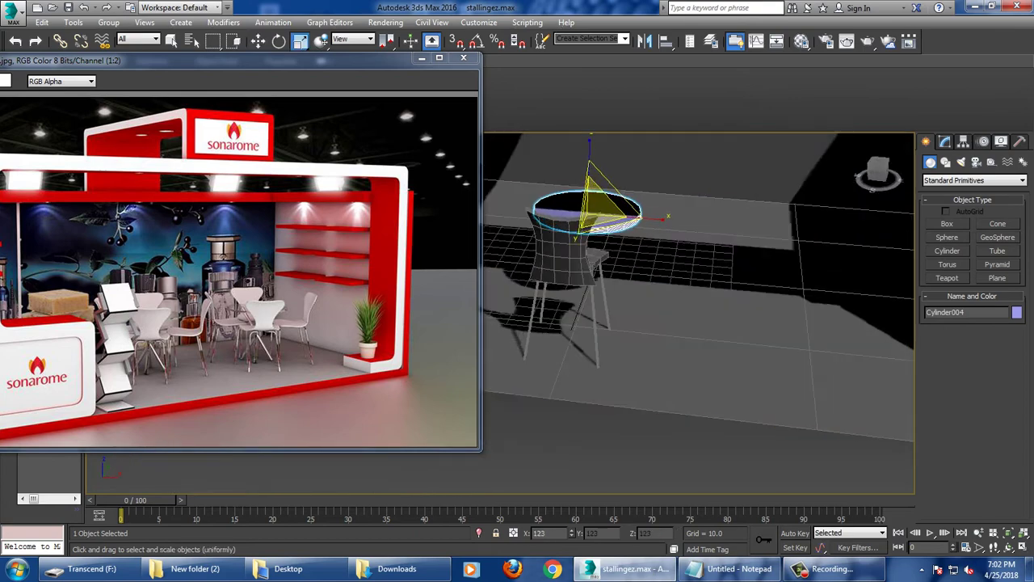
middle_click_drag(587, 183, 533, 194, "alt")
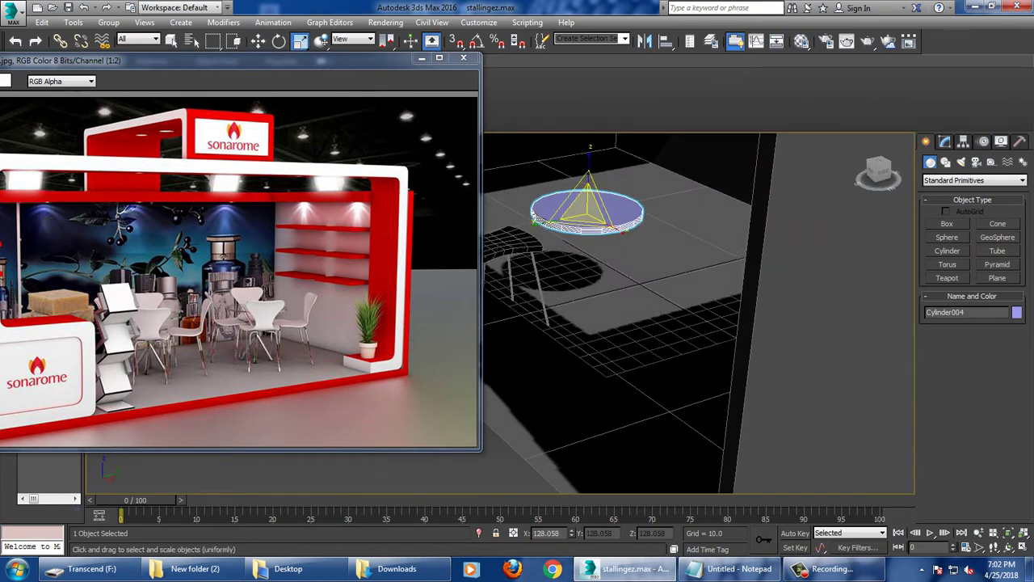
key("w")
middle_click_drag(587, 194, 566, 202, "alt")
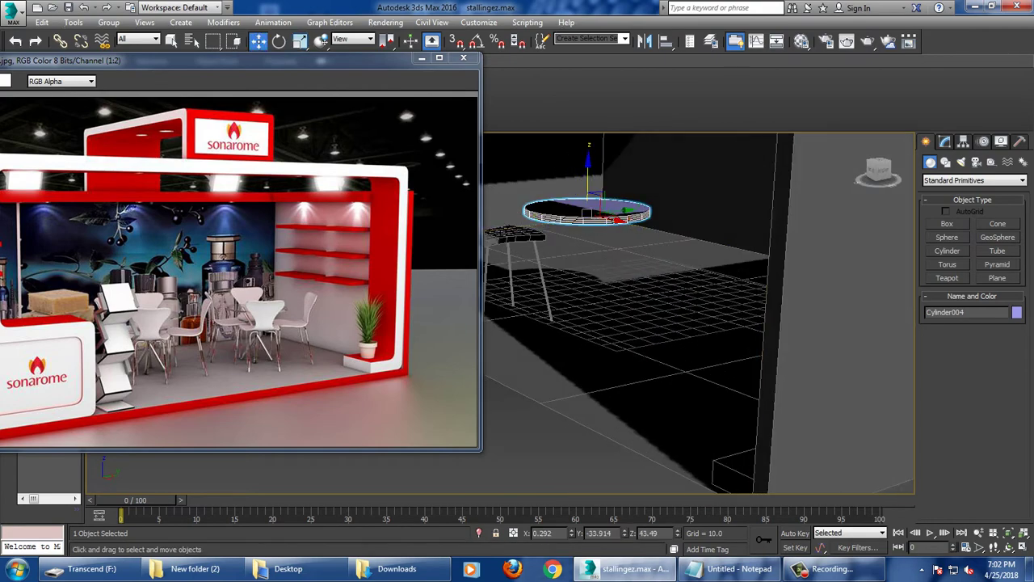
left_click_drag(587, 212, 554, 185)
middle_click_drag(554, 185, 662, 243, "alt")
Set the cylinder to 41 sides and 1 height segment, then flatten it on Z into a disk.
left_click(945, 141)
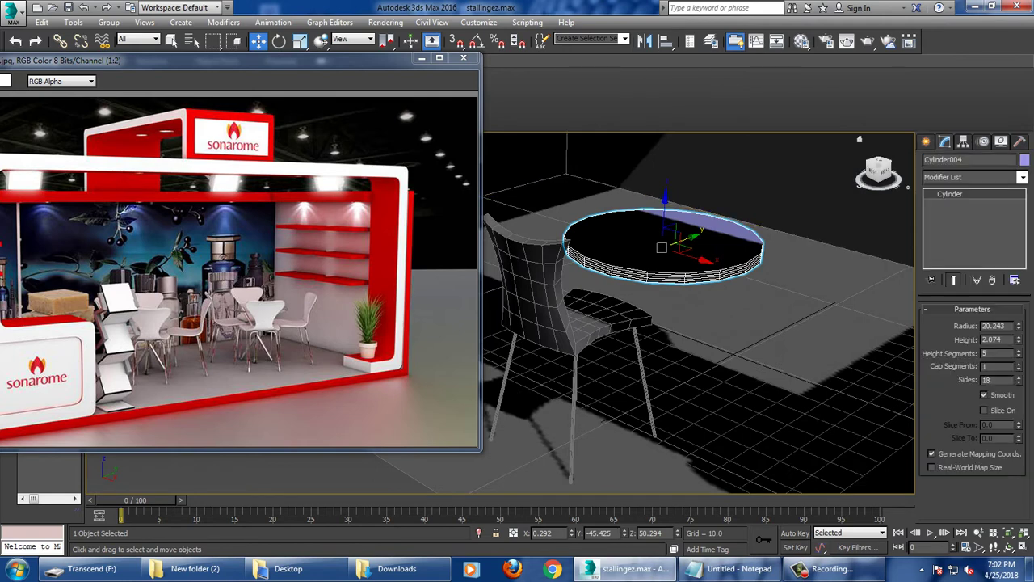
left_click_drag(1018, 380, 1017, 355)
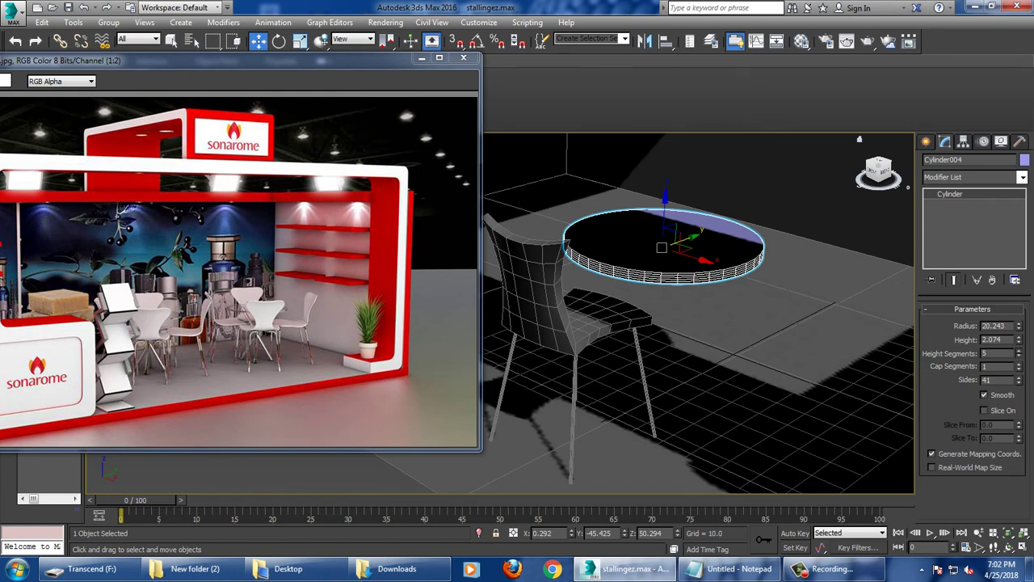
left_click_drag(1017, 353, 1018, 372)
key("r")
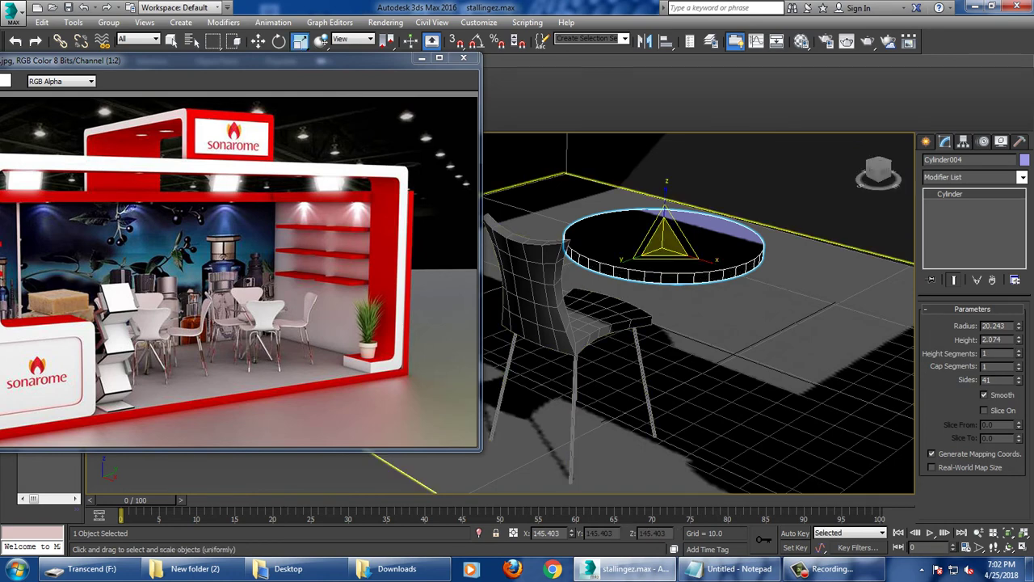
left_click_drag(664, 226, 664, 238)
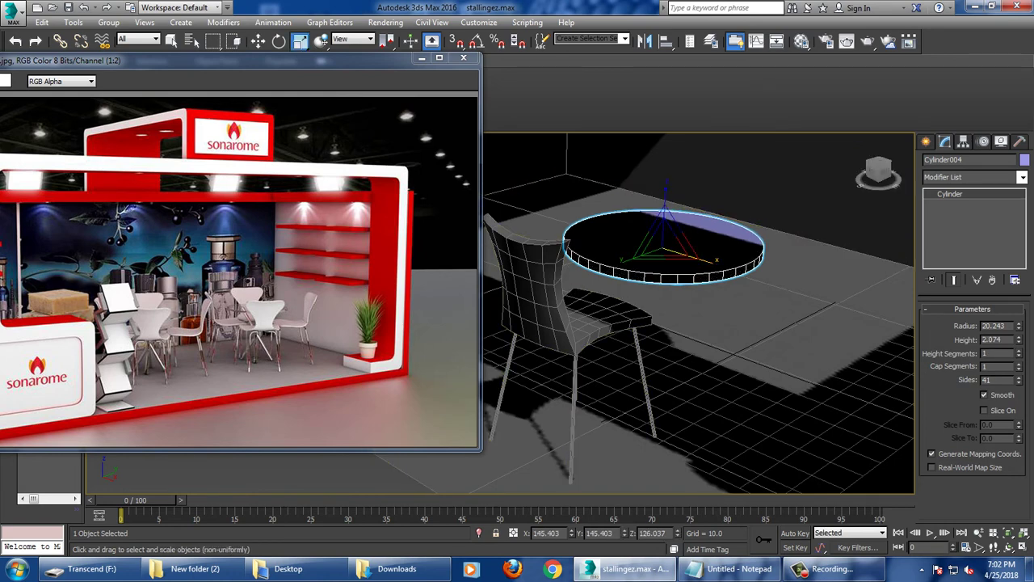
Convert the disk to Editable Poly, isolate it, and select its top cap polygon.
key("w")
right_click(693, 231)
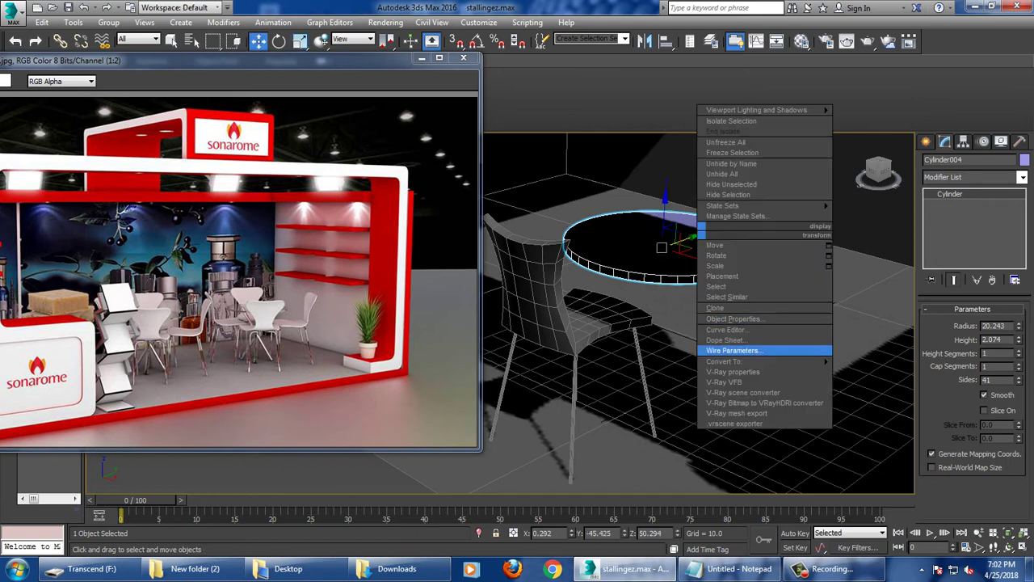
left_click(885, 365)
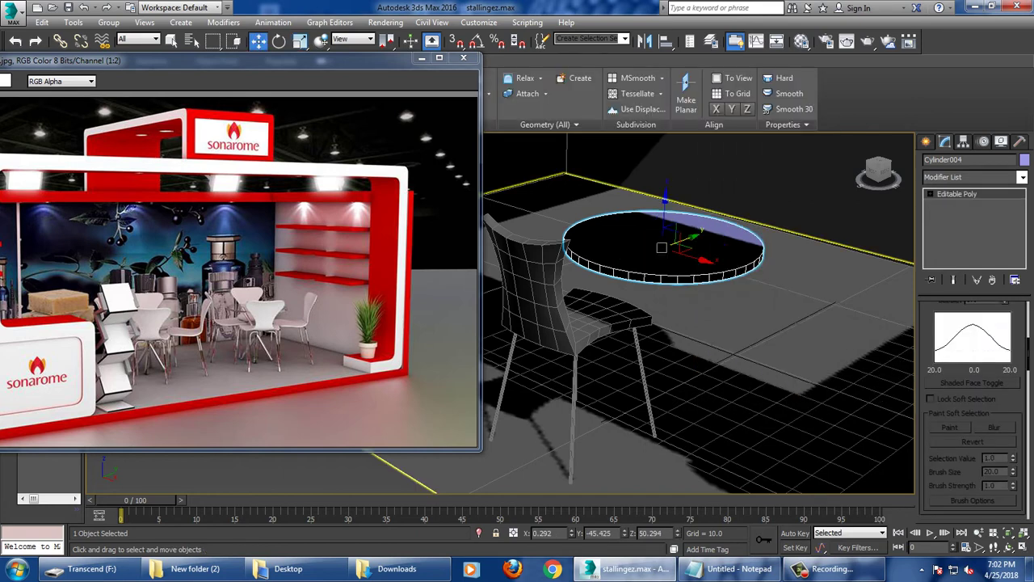
left_click(478, 532)
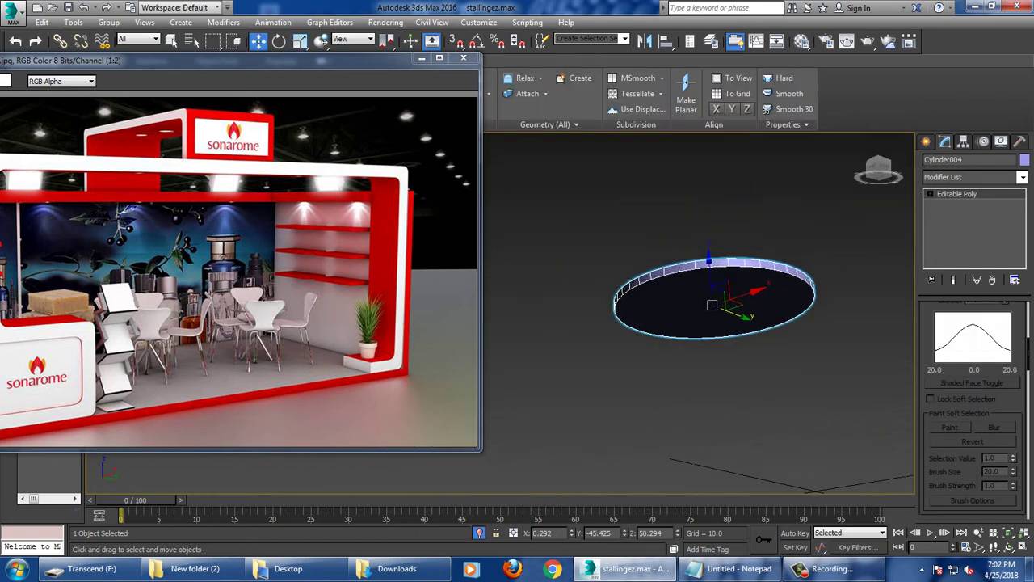
key("4")
left_click(714, 311)
Inset the cap face to leave a small centre circle.
scroll(974, 412, "down", 3)
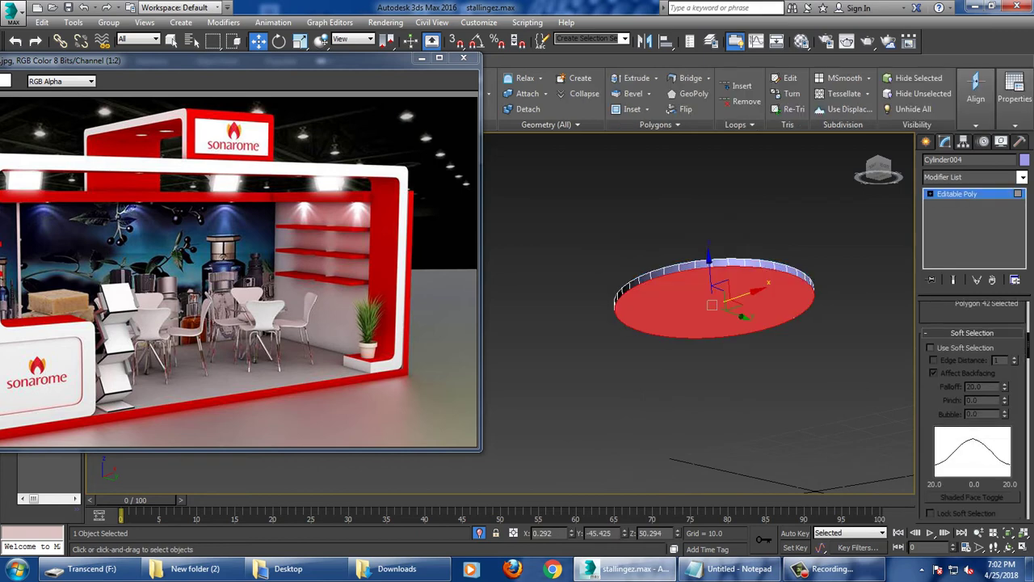
scroll(974, 412, "down", 3)
scroll(974, 412, "down", 3)
scroll(973, 412, "down", 3)
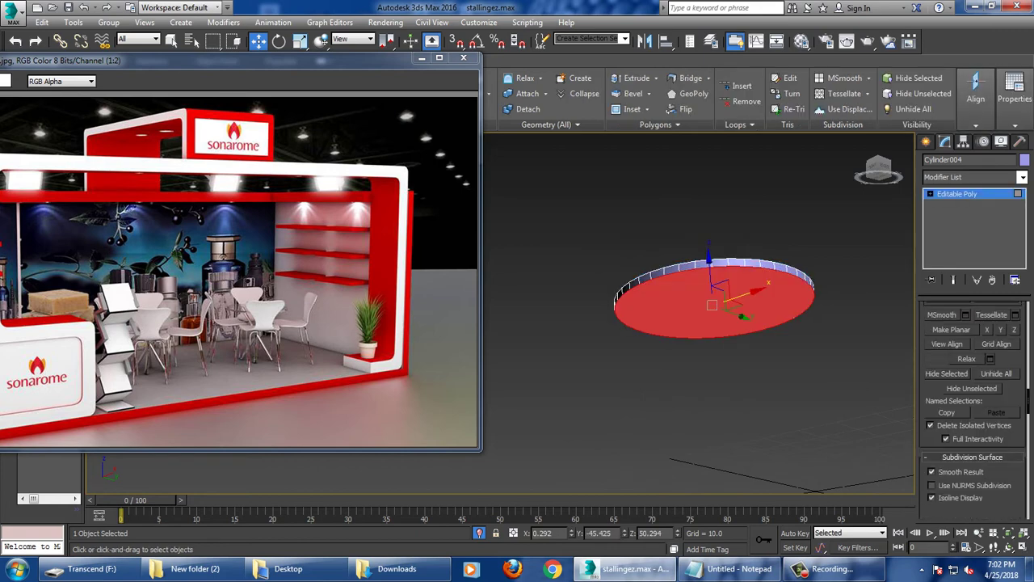
scroll(973, 412, "down", 3)
scroll(973, 412, "down", 2)
scroll(974, 412, "down", 2)
scroll(973, 412, "down", 3)
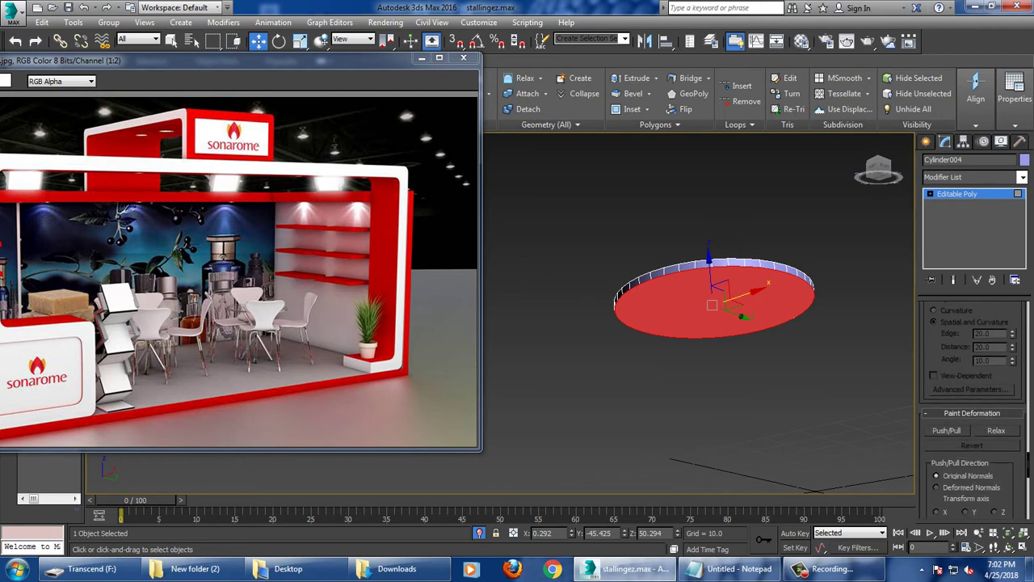
scroll(973, 412, "down", 3)
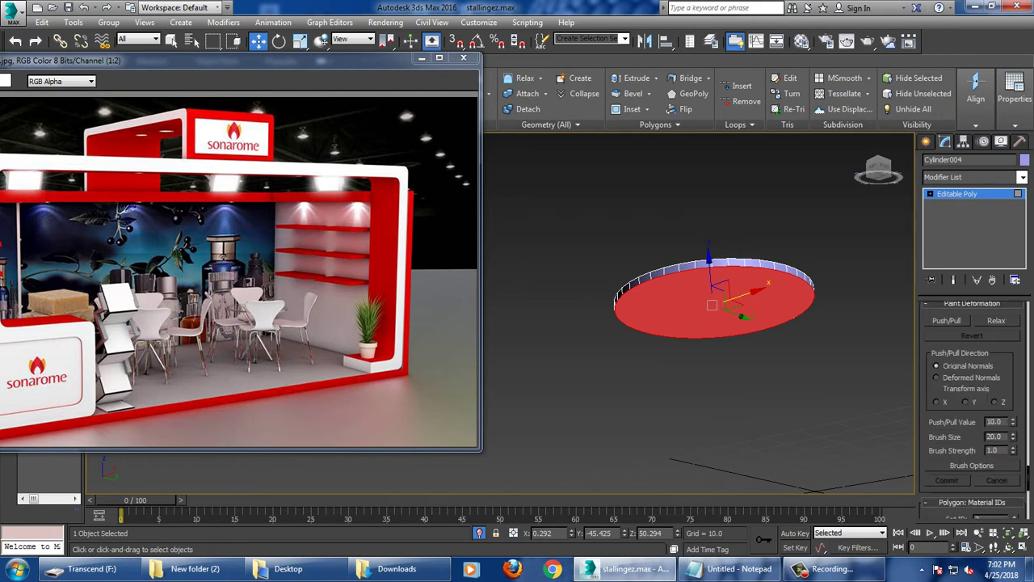
scroll(974, 412, "down", 3)
scroll(973, 412, "up", 5)
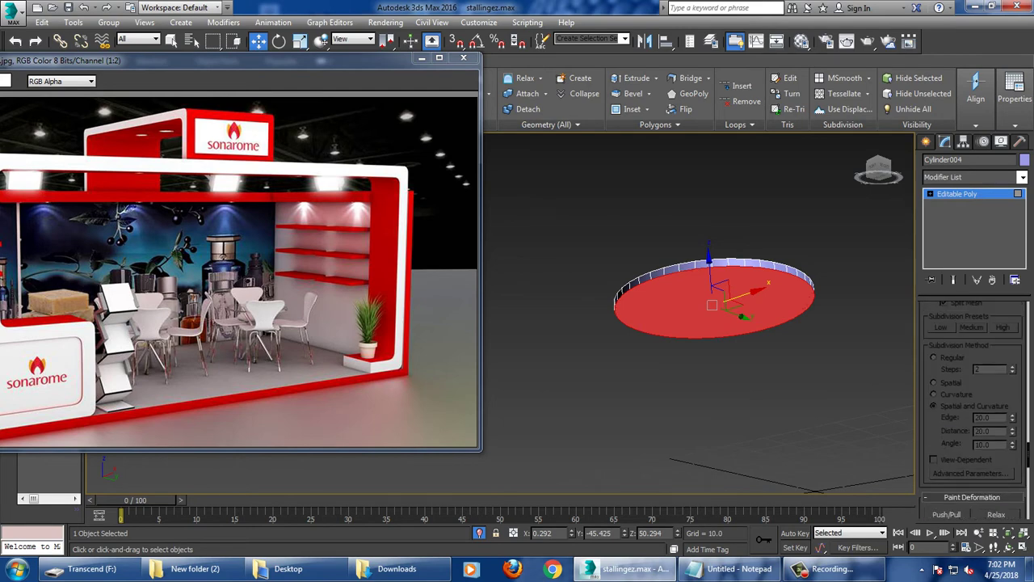
left_click_drag(919, 324, 681, 323)
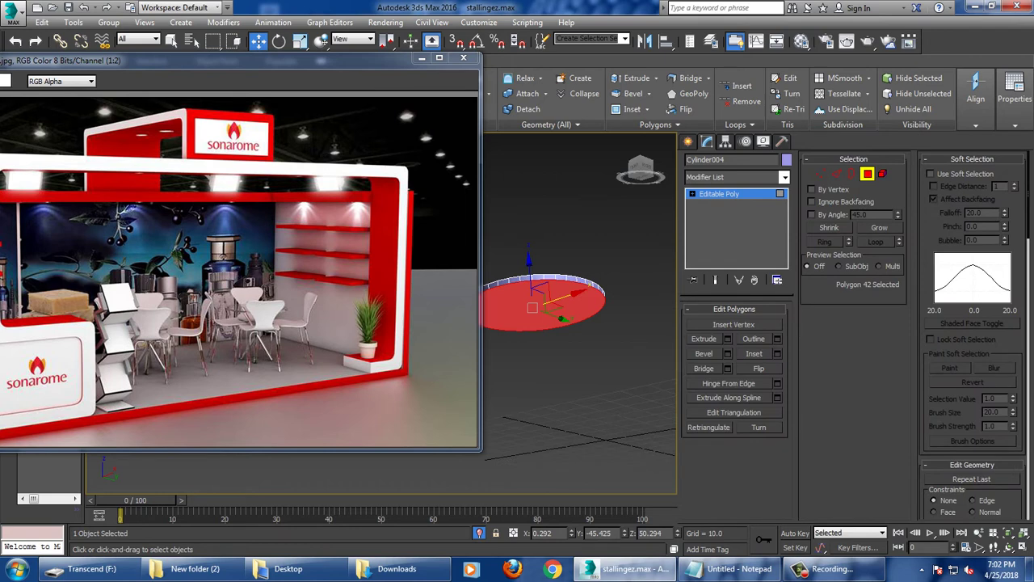
left_click(776, 353)
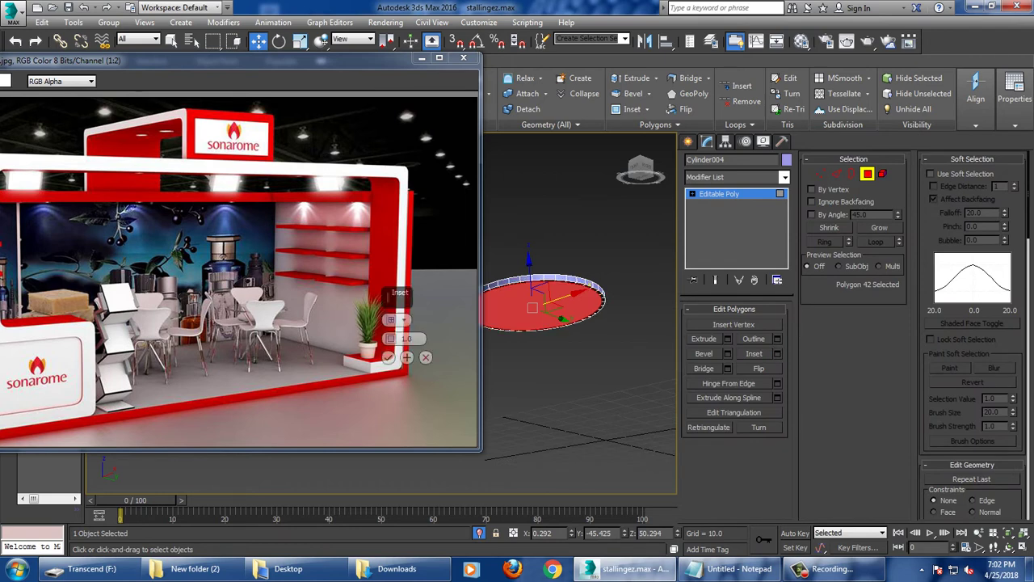
left_click_drag(681, 323, 919, 323)
mouse_move(509, 338)
left_mouse_down()
mouse_move(509, 315)
mouse_move(510, 333)
left_mouse_up()
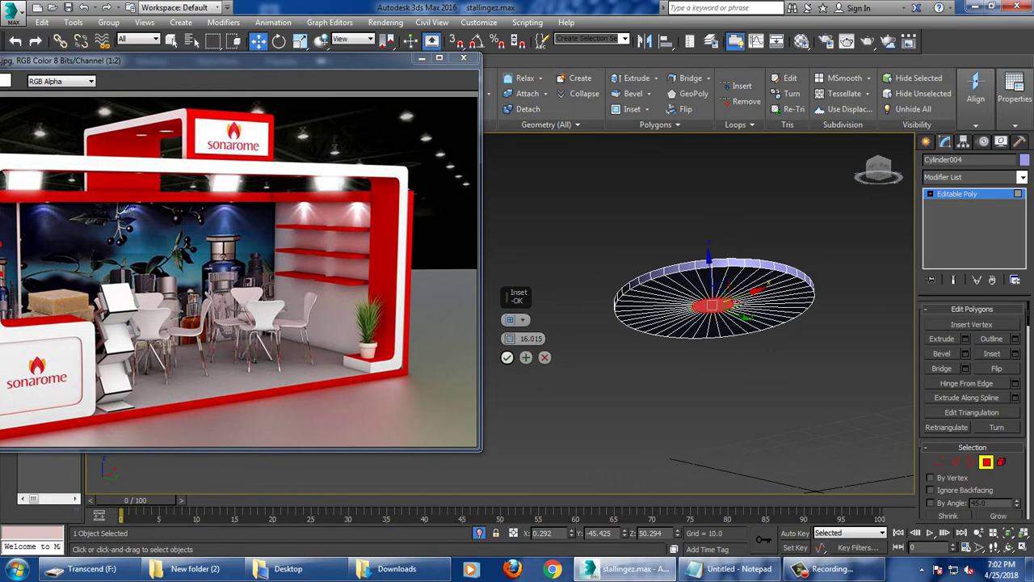
left_click(506, 357)
Bevel the centre face downward into a tapered cup.
left_click(965, 352)
mouse_move(510, 338)
left_mouse_down()
mouse_move(510, 323)
mouse_move(509, 365)
left_mouse_up()
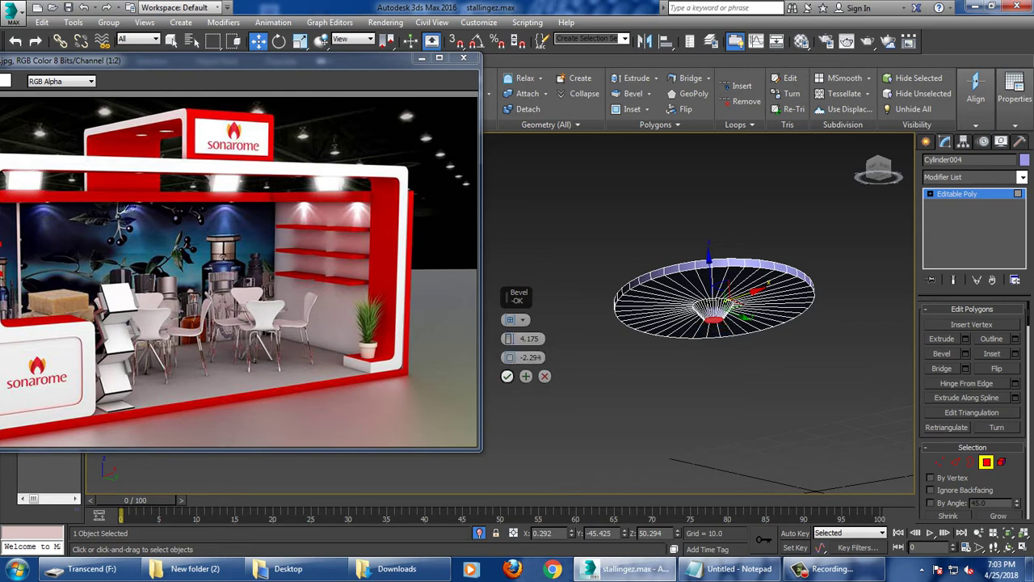
left_click(507, 376)
Extrude the centre face into a long table leg, then end isolation to show the full scene.
left_click(964, 338)
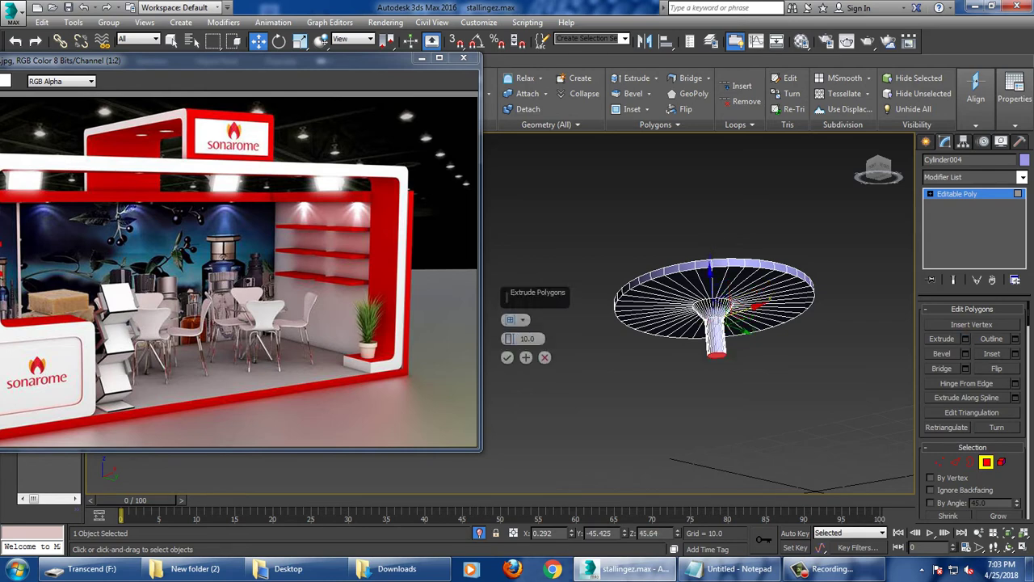
mouse_move(727, 363)
middle_mouse_down("alt")
mouse_move(727, 323)
mouse_move(727, 363)
middle_mouse_up("alt")
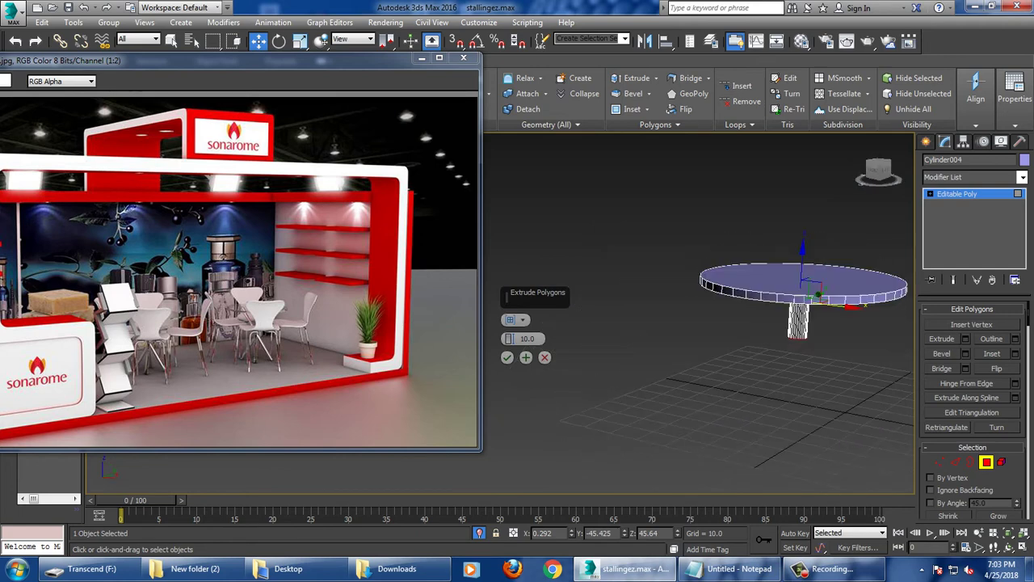
mouse_move(509, 339)
left_mouse_down()
mouse_move(509, 315)
mouse_move(509, 339)
left_mouse_up()
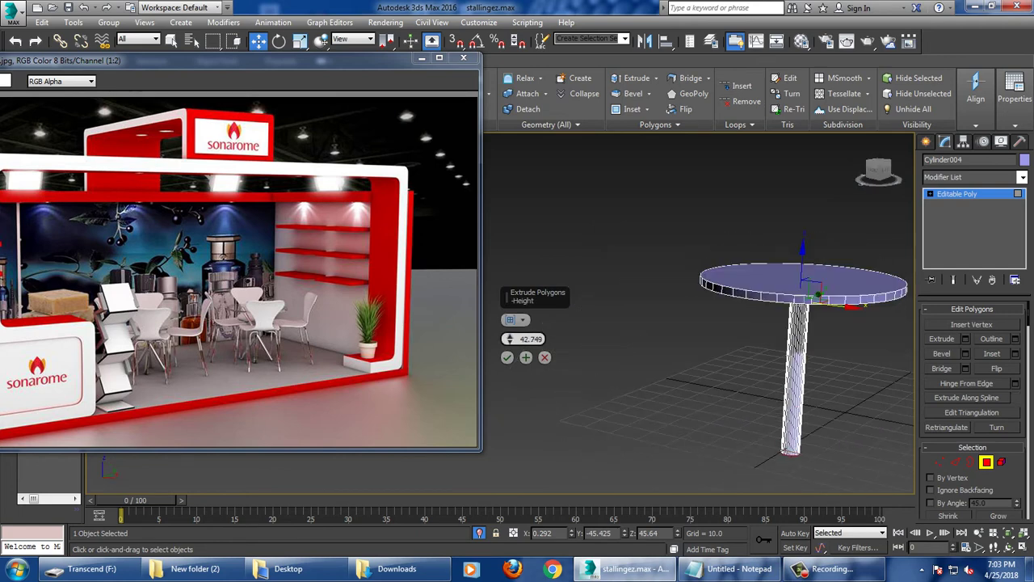
left_click(507, 357)
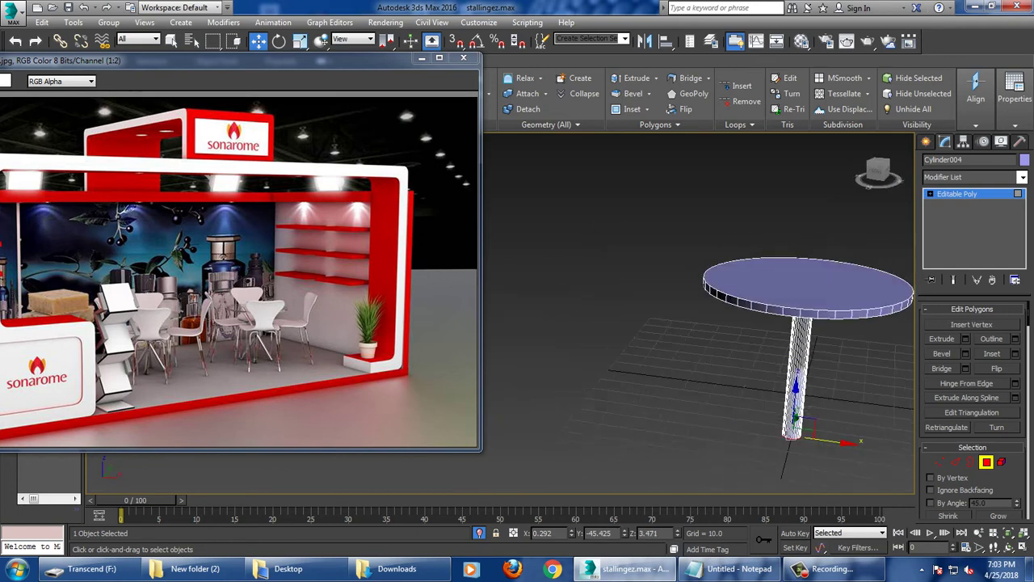
right_click(729, 196)
left_click(800, 105)
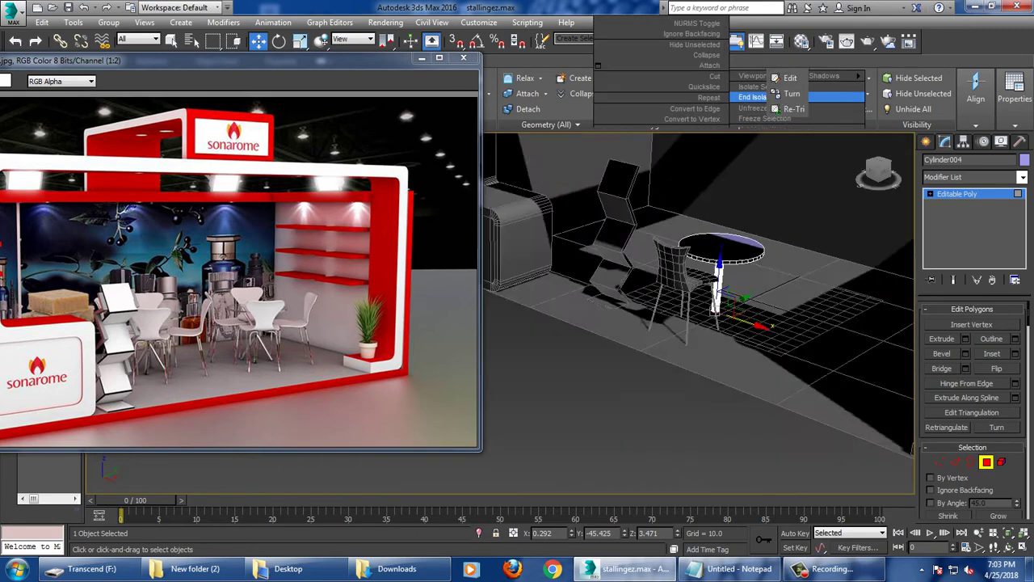
Bevel the leg's bottom face (height 1.198, outline 3.143) into a flared foot, then exit Polygon mode.
mouse_move(800, 105)
middle_mouse_down("alt")
mouse_move(694, 266)
mouse_move(671, 282)
mouse_move(707, 263)
middle_mouse_up("alt")
scroll(694, 267, "up", 3)
scroll(671, 283, "up", 3)
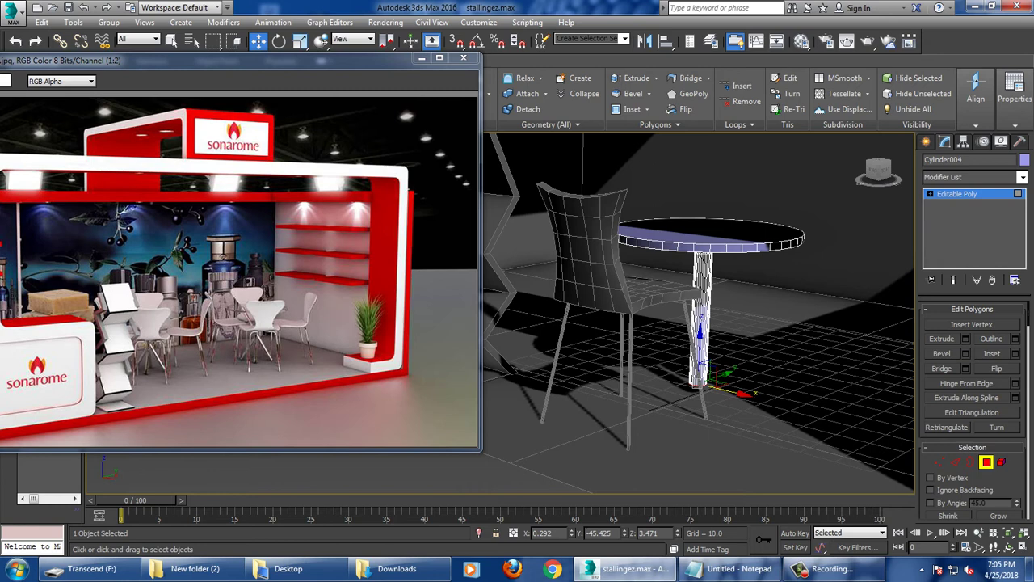
left_click(965, 353)
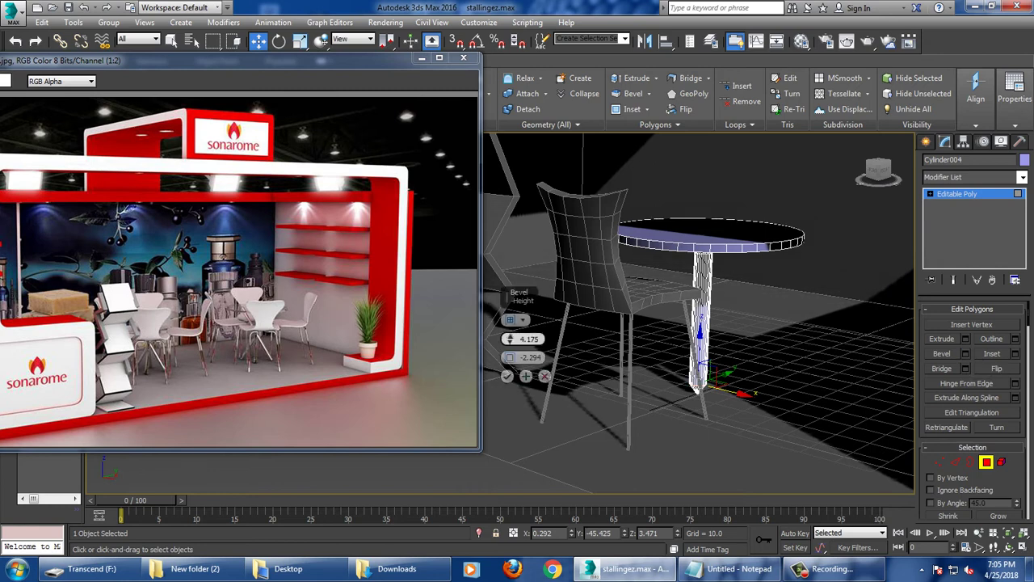
mouse_move(509, 339)
left_mouse_down()
mouse_move(508, 355)
mouse_move(509, 343)
left_mouse_up()
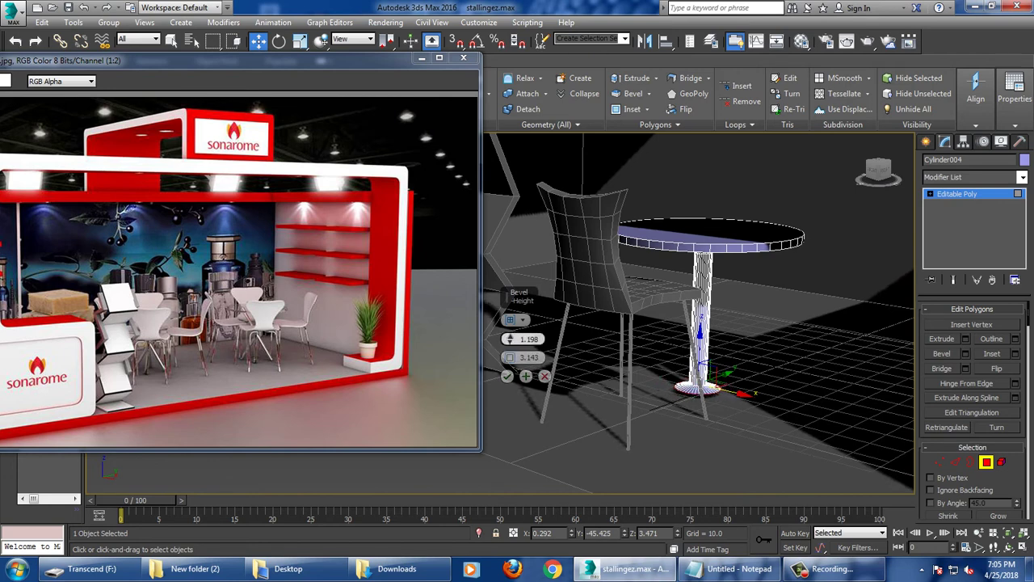
left_click(506, 375)
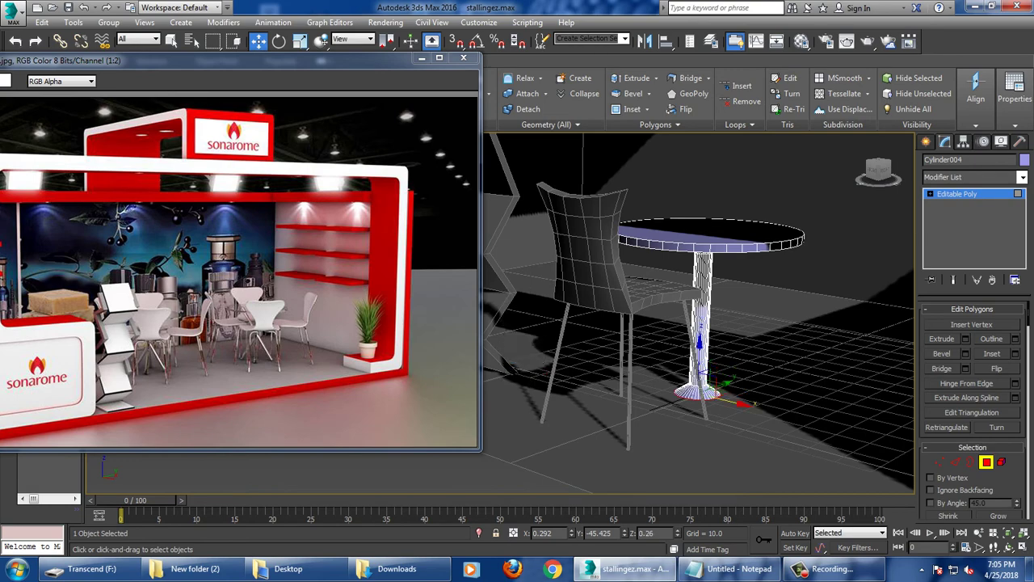
middle_click_drag(695, 323, 663, 307, "alt")
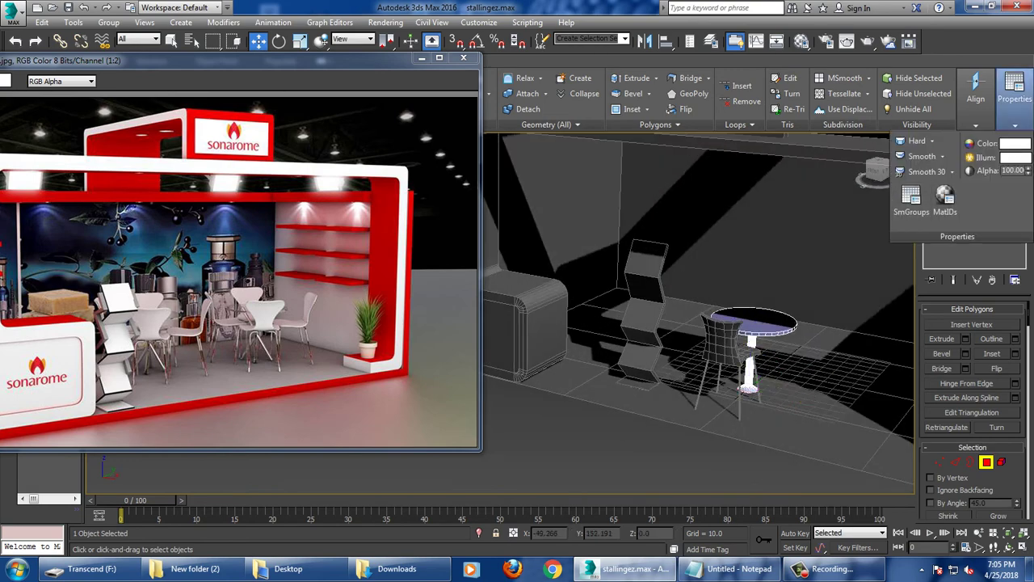
left_click(957, 194)
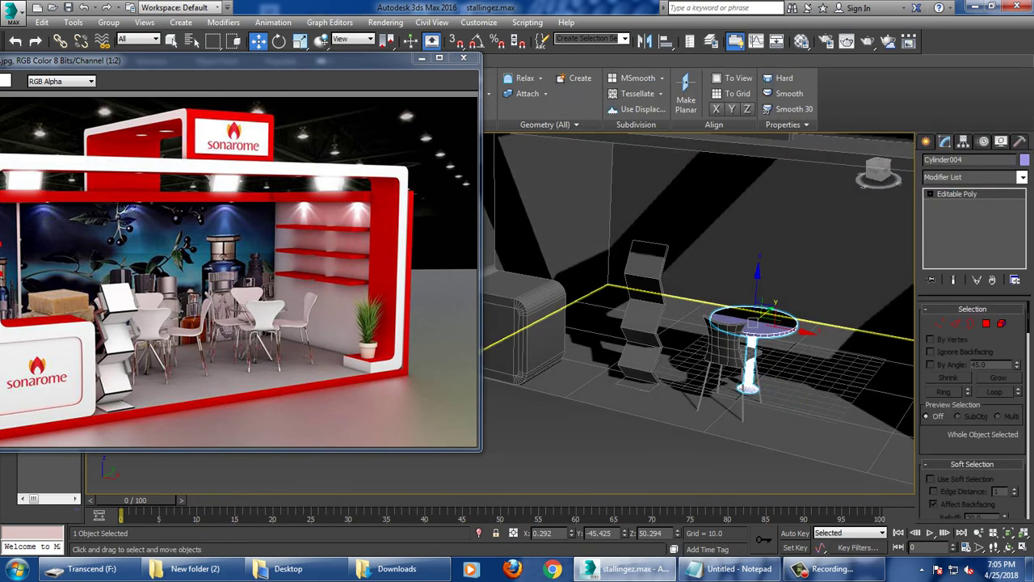
Mirror-copy the chair and place the copy opposite the first, across the table.
left_click(1024, 159)
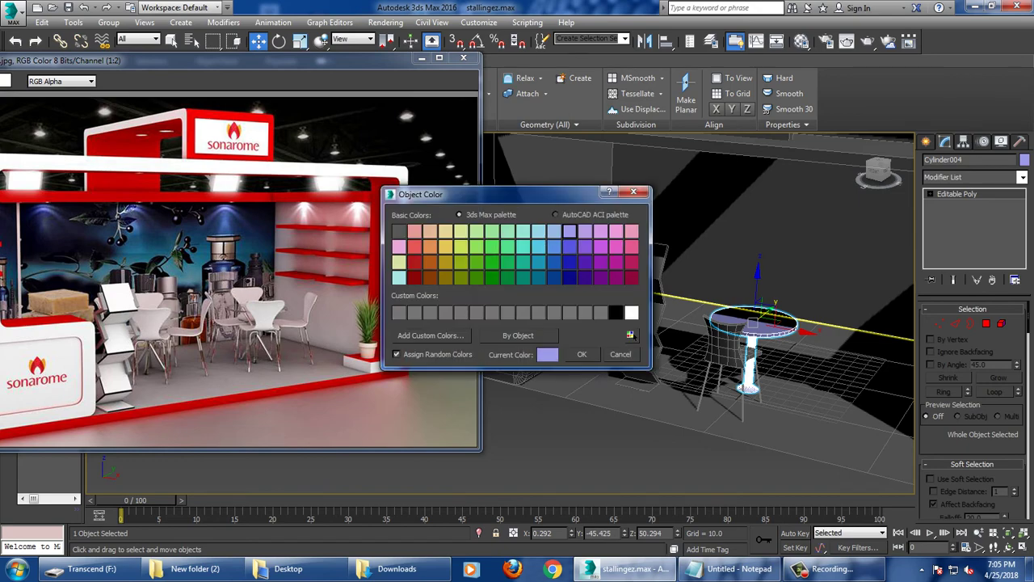
key("Return")
middle_click_drag(694, 307, 727, 307, "alt")
middle_click_drag(747, 357, 752, 366, "alt")
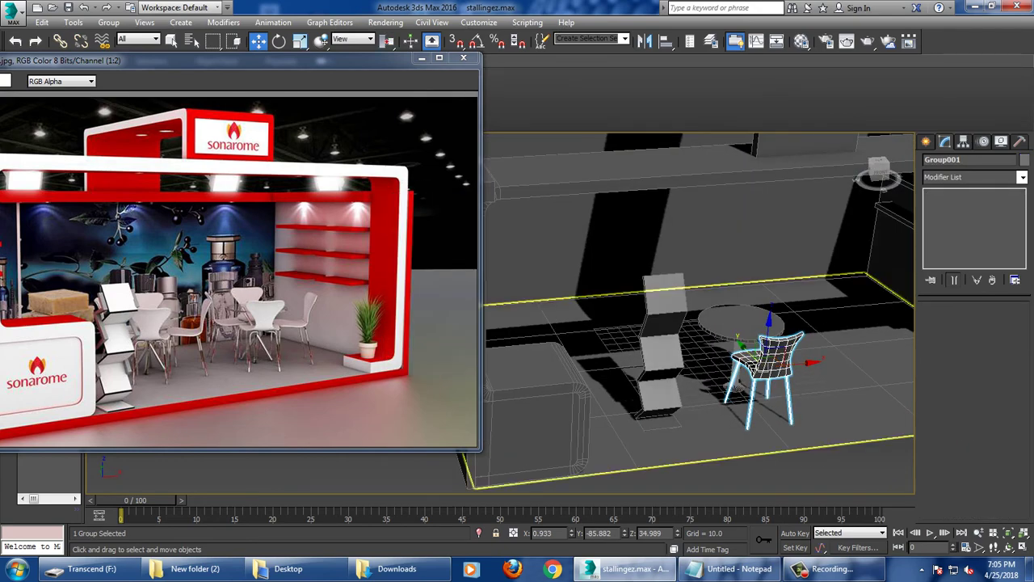
left_click(644, 40)
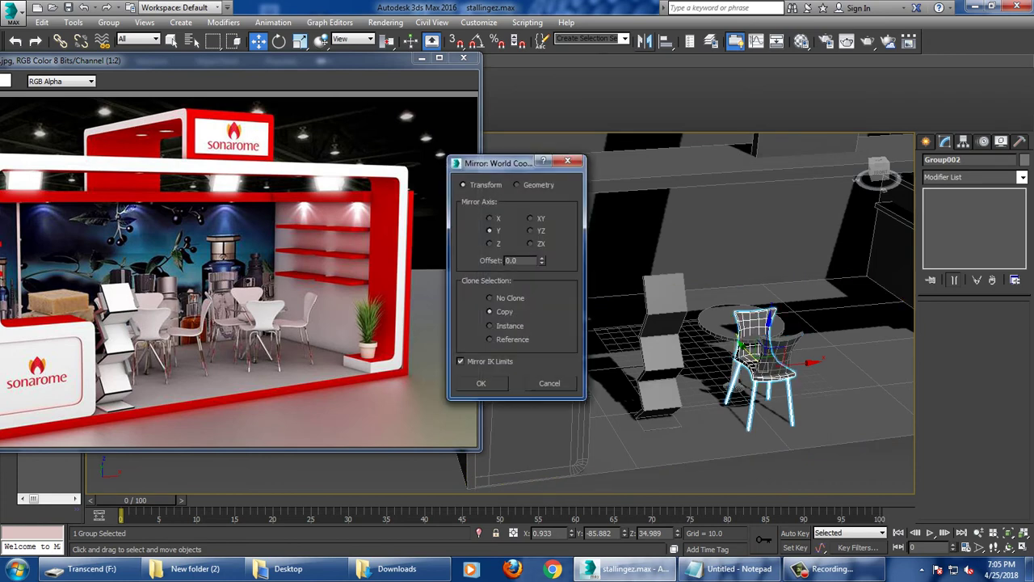
left_click(482, 319)
left_click_drag(755, 355, 686, 356)
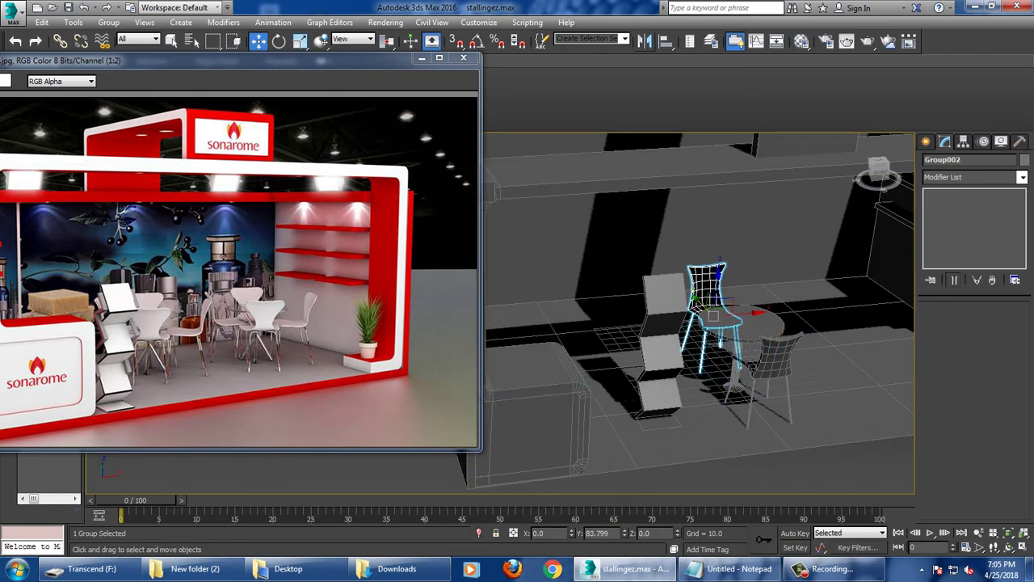
key("alt+w")
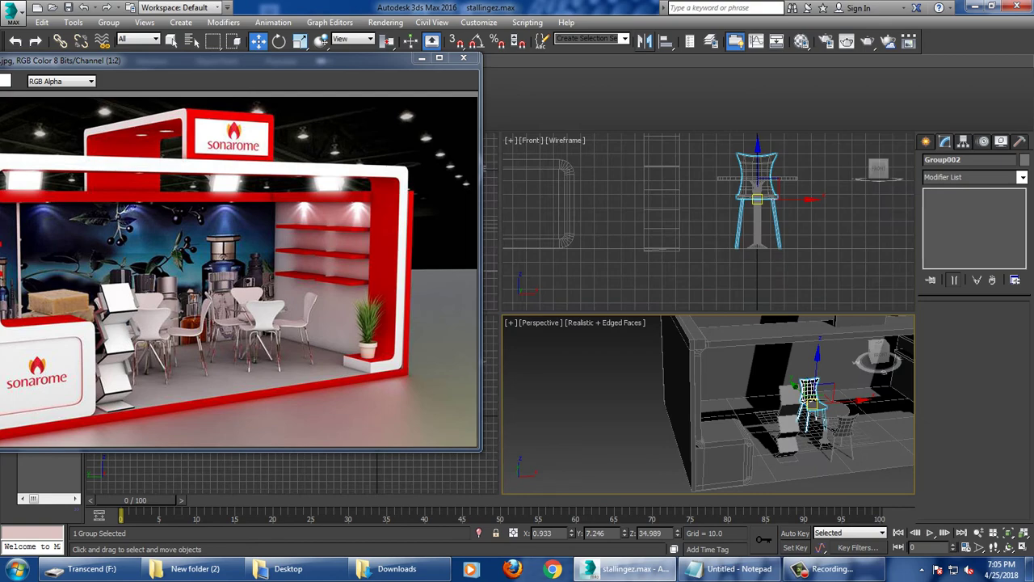
key("alt+w")
key("t")
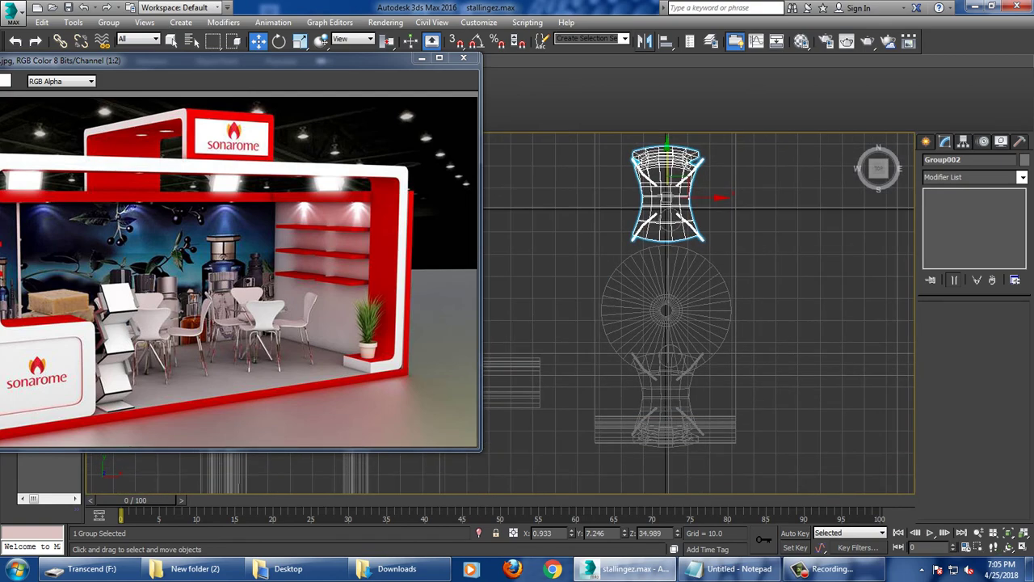
mouse_move(666, 174)
left_mouse_down()
mouse_move(667, 192)
mouse_move(765, 211)
left_mouse_up()
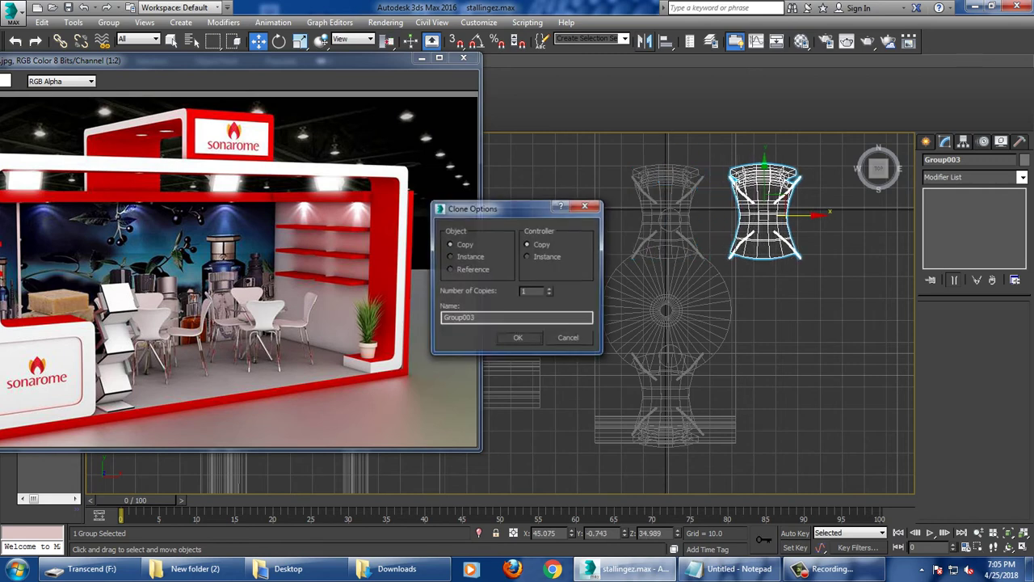
Clone another chair, turn it 90° using angle snap, and place it at the table's right.
key("Return")
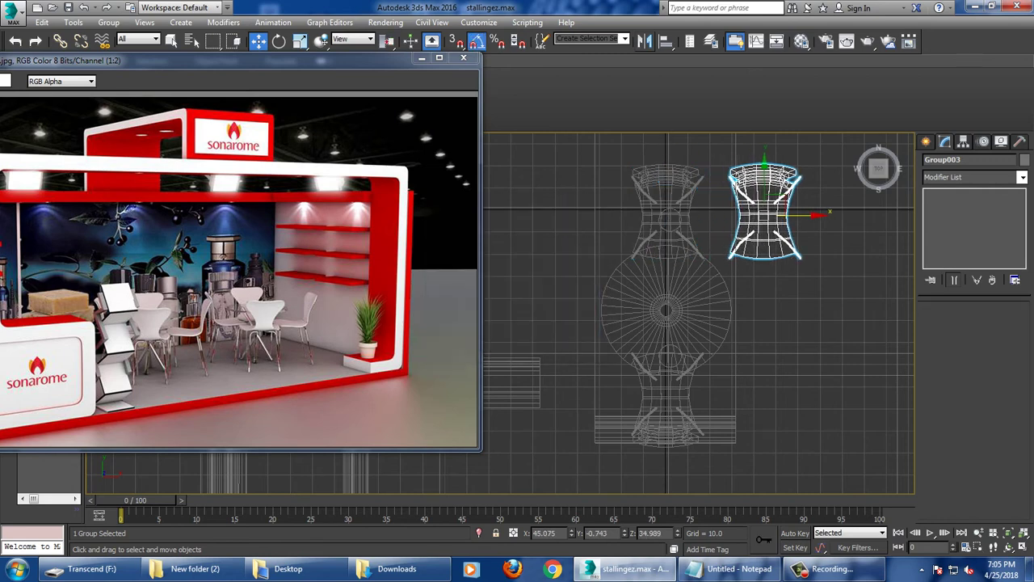
right_click(476, 41)
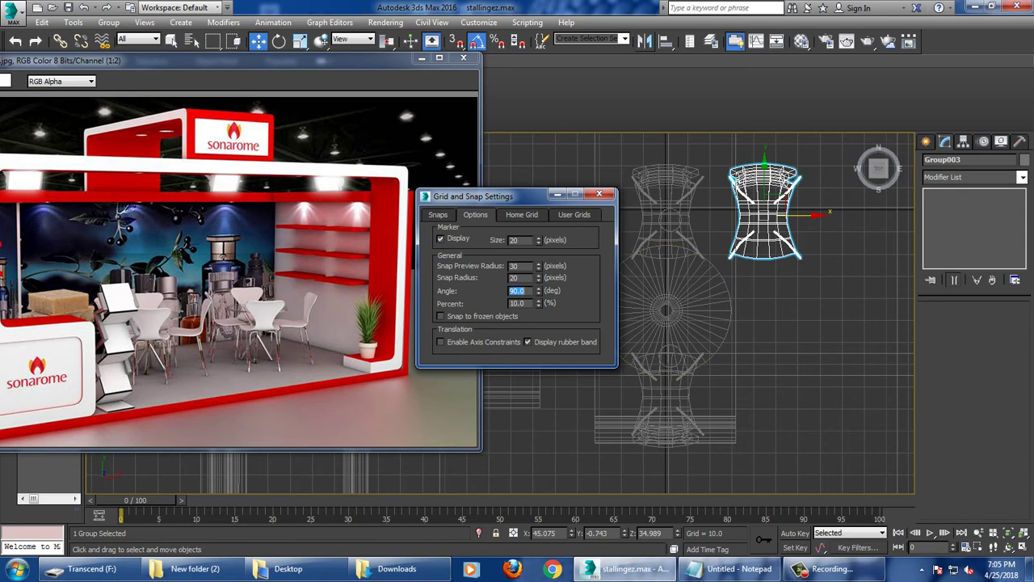
key("Escape")
key("e")
left_click_drag(810, 230, 812, 190)
key("w")
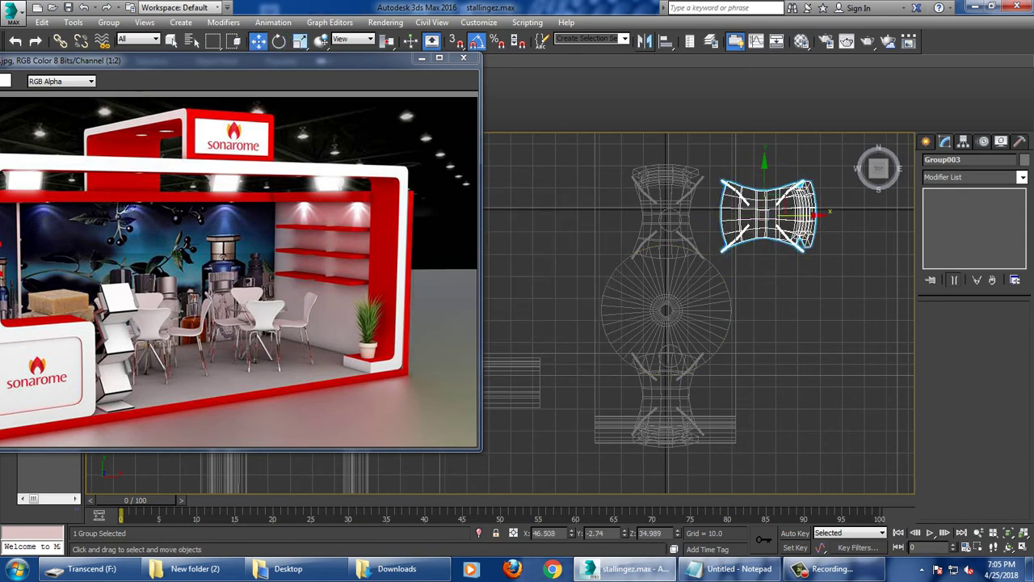
left_click_drag(763, 214, 756, 314)
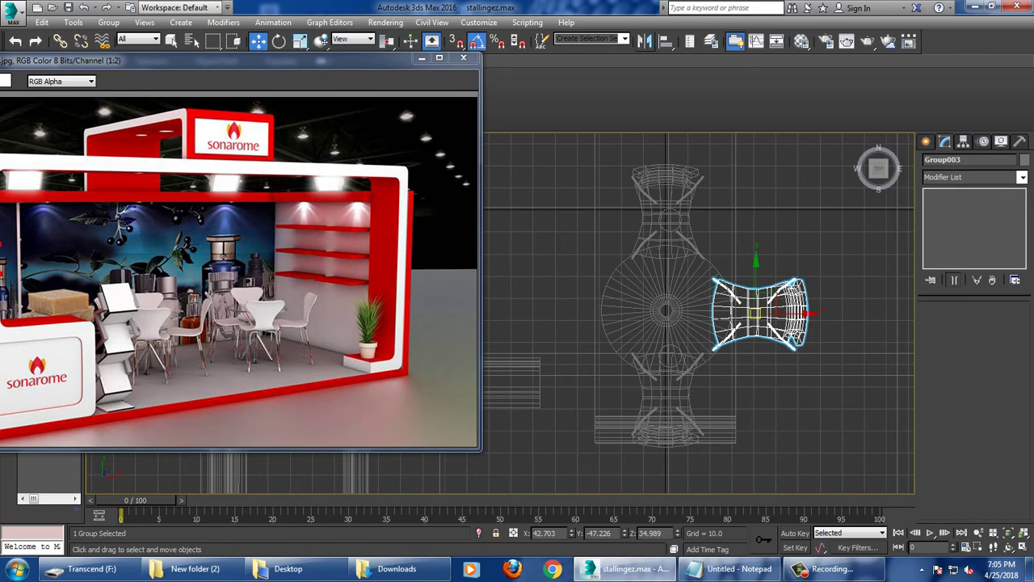
Mirror-copy that chair to the table's left and rotate it to face the table.
left_click(644, 40)
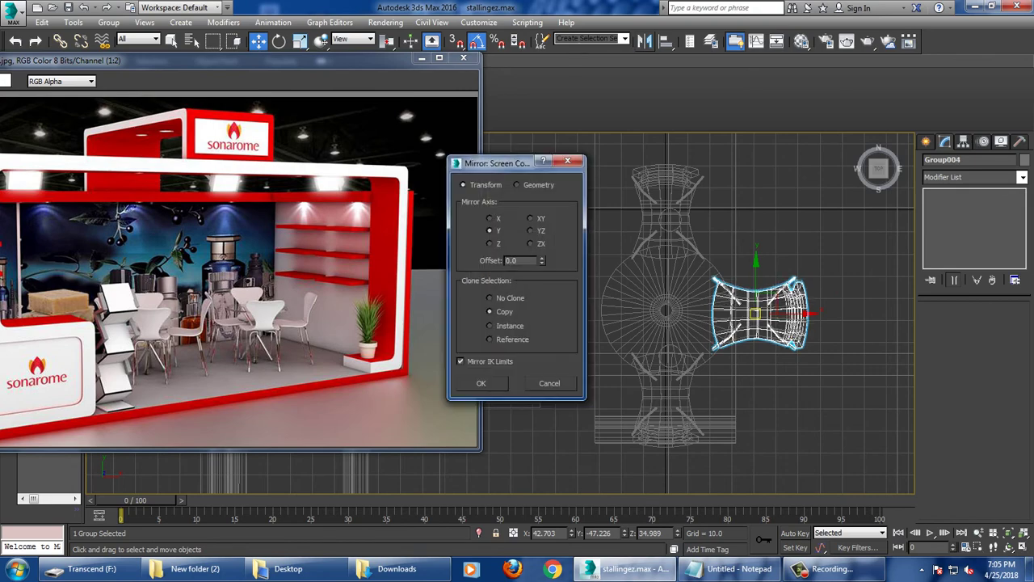
left_click(481, 383)
key("alt+w")
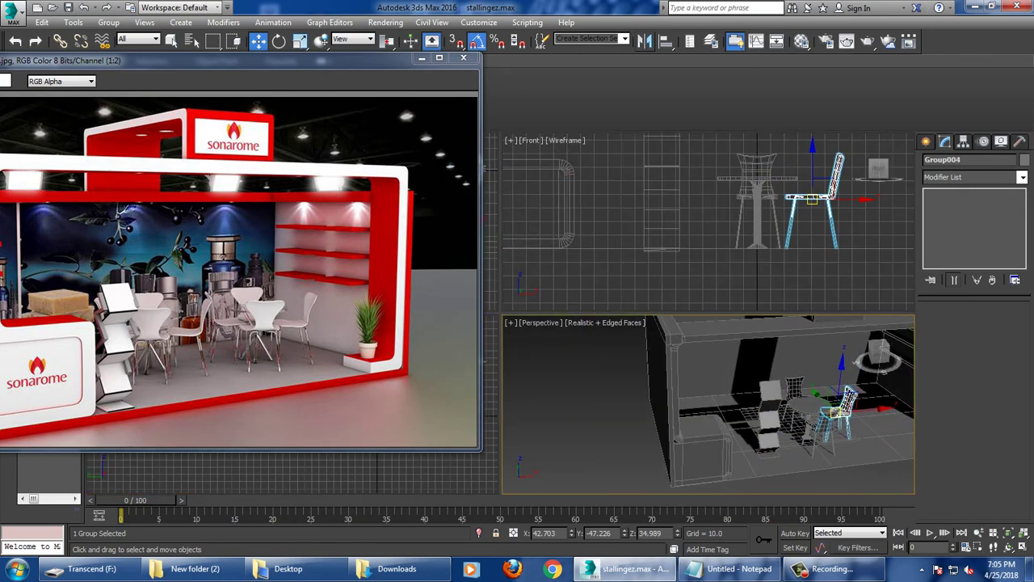
key("alt+w")
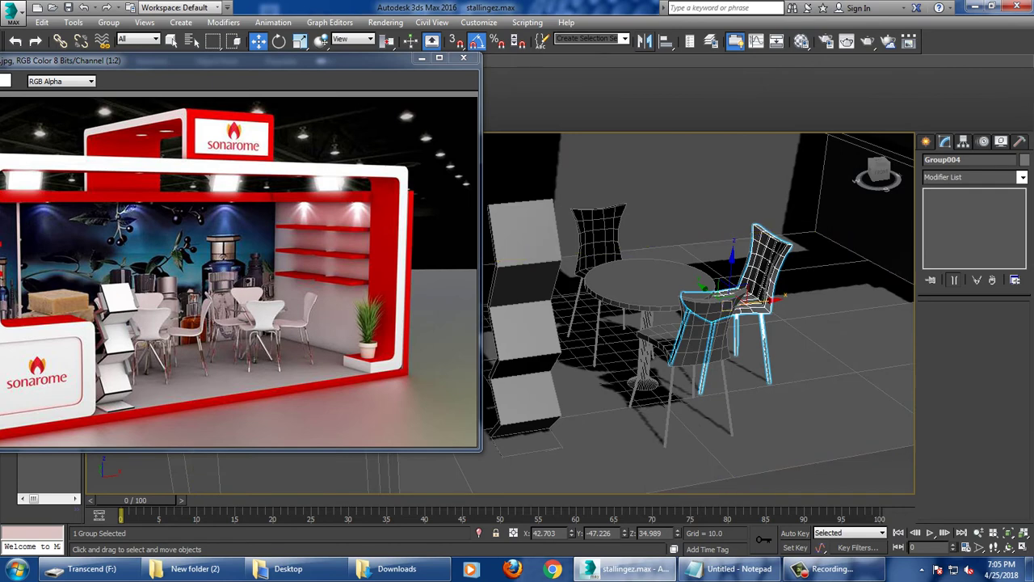
left_click_drag(731, 295, 594, 297)
key("e")
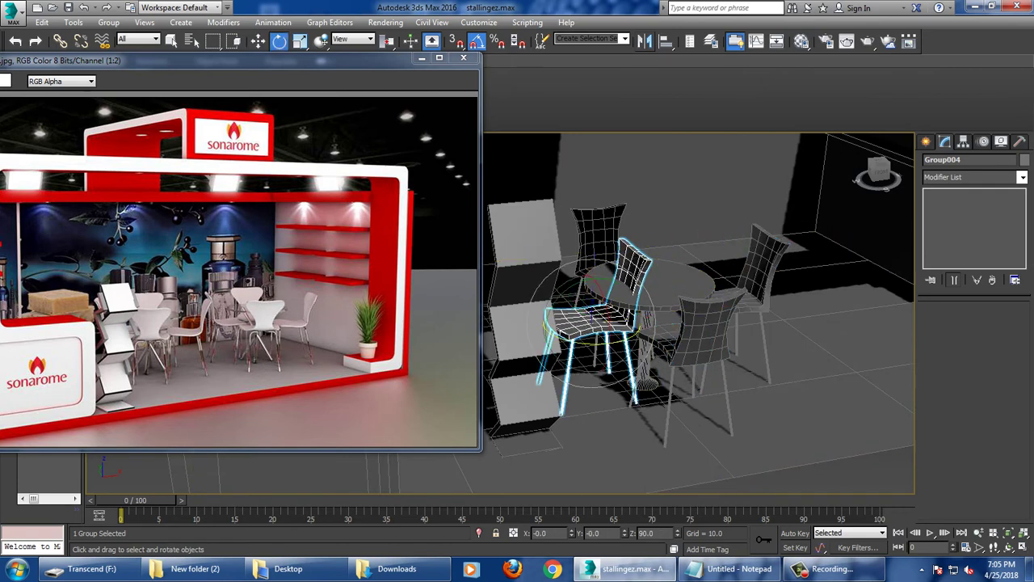
left_click_drag(593, 266, 622, 269)
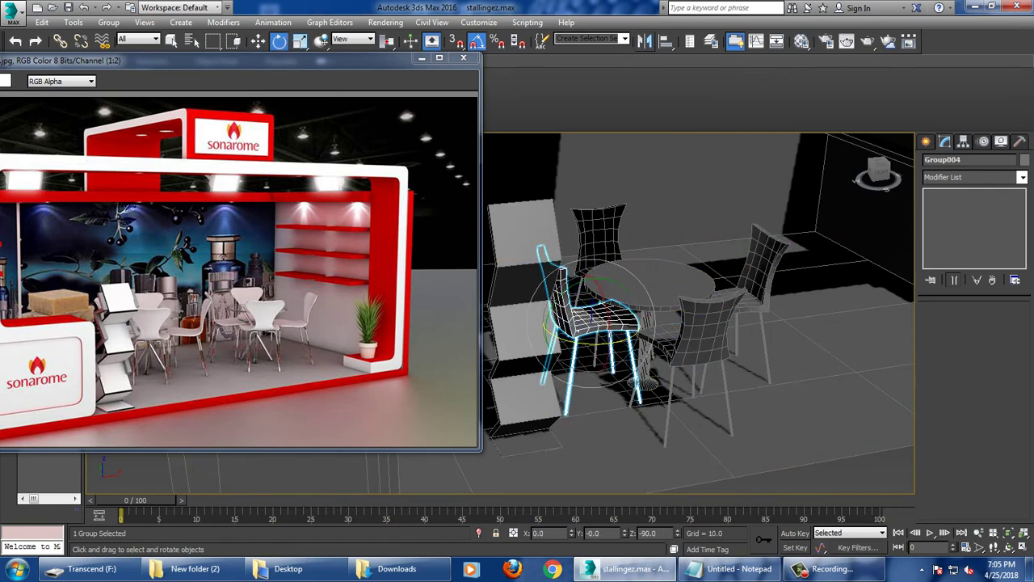
key("w")
In the Top view, nudge the left chair further from the table.
middle_click_drag(630, 323, 784, 315, "alt")
key("alt+w")
key("t")
key("alt+w")
left_click_drag(751, 318, 711, 313)
key("alt+w")
key("alt+w")
mouse_move(694, 323)
middle_mouse_down("alt")
mouse_move(695, 267)
mouse_move(662, 291)
mouse_move(672, 323)
middle_mouse_up("alt")
Select the table and four chairs, lower them slightly, and scale them to 114%.
left_click(672, 325, "ctrl")
left_click(650, 218, "ctrl")
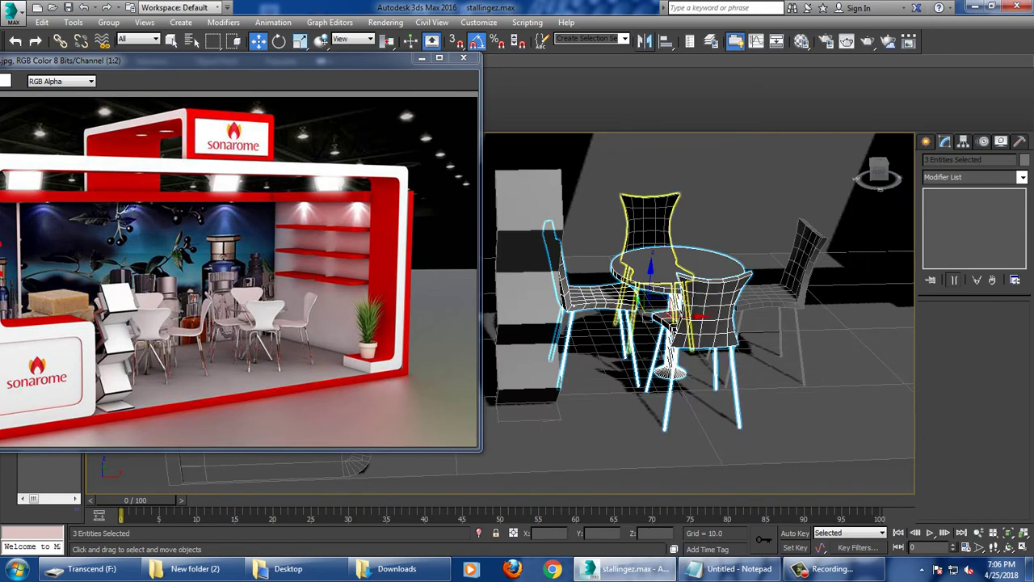
left_click(686, 258, "ctrl")
left_click(791, 267, "ctrl")
scroll(791, 267, "down", 5)
middle_click_drag(792, 266, 792, 291, "alt")
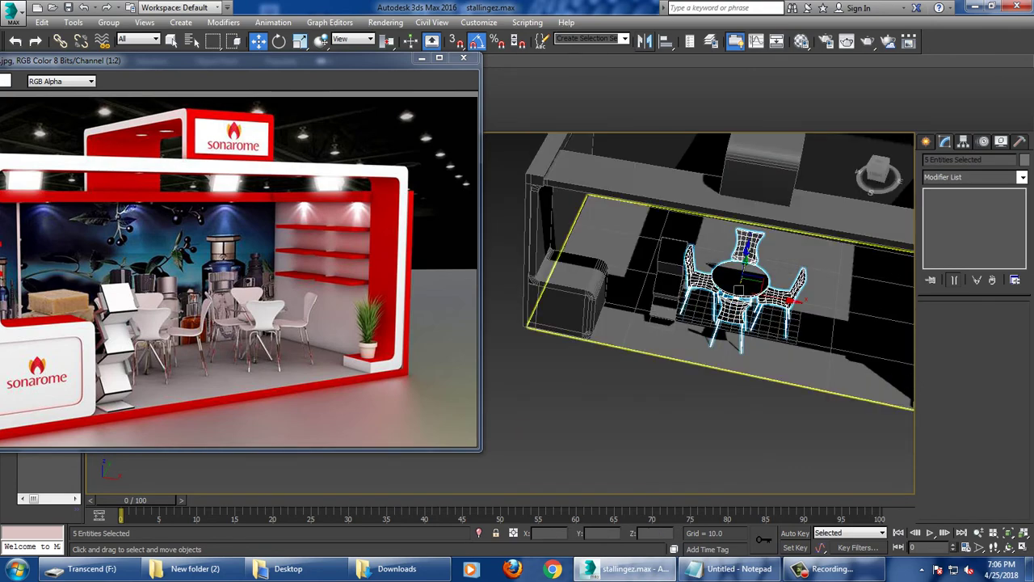
key("r")
key("w")
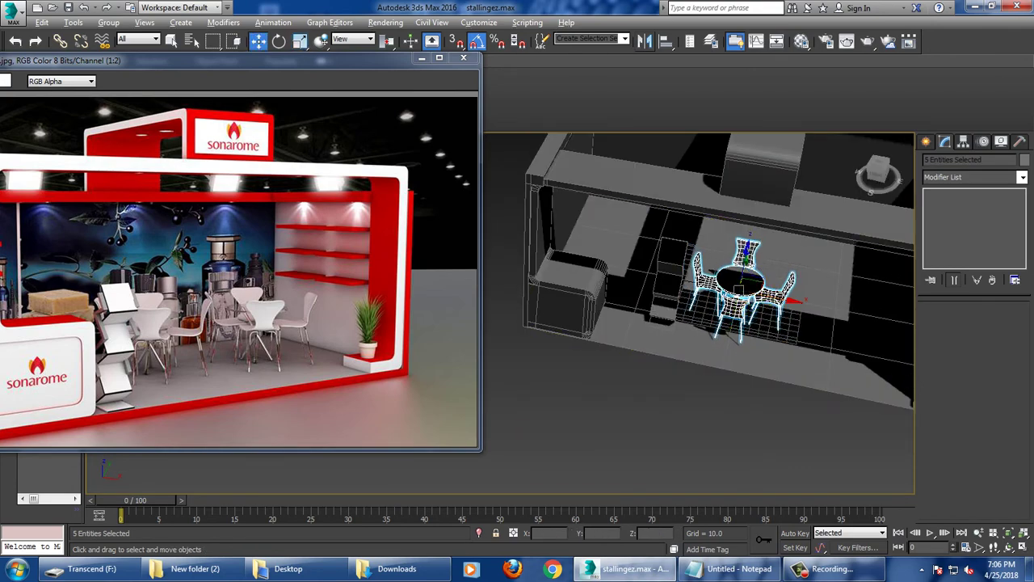
mouse_move(743, 283)
middle_mouse_down("alt")
mouse_move(743, 266)
mouse_move(743, 291)
middle_mouse_up("alt")
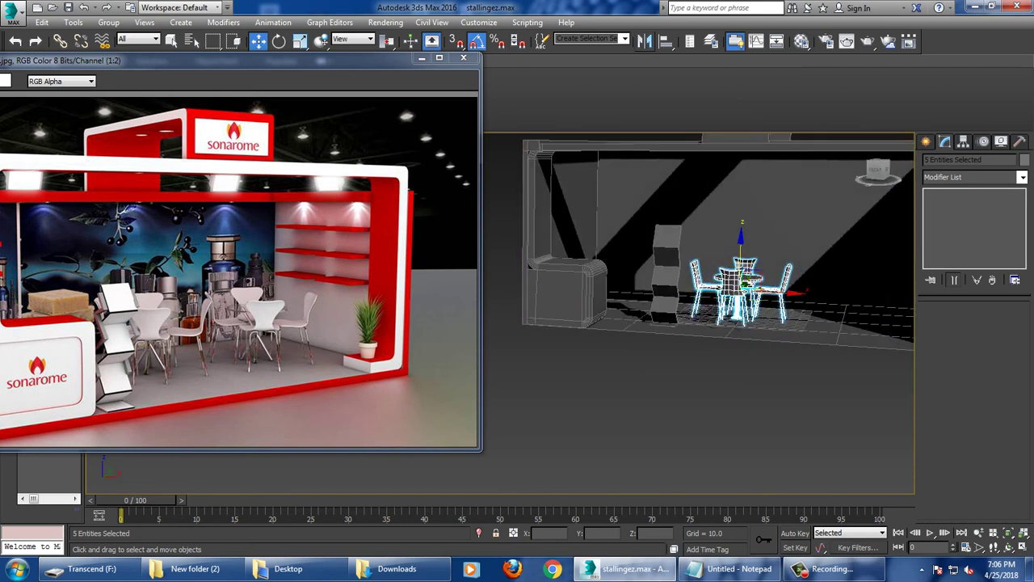
left_click_drag(739, 242, 742, 242)
key("r")
key("w")
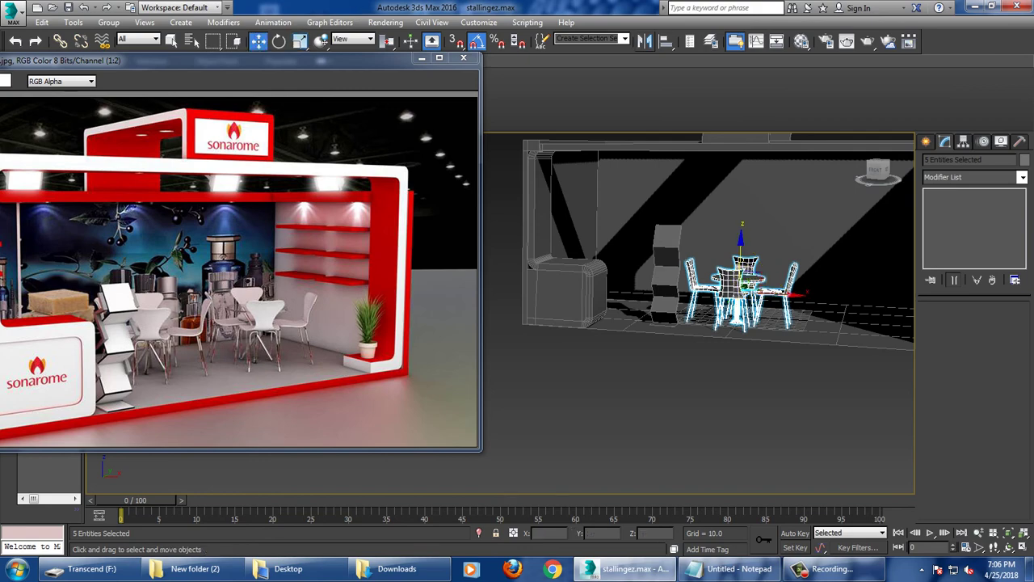
In the Top view, clone the table set and place the copy on the stall's right.
middle_click_drag(739, 291, 739, 340, "alt")
key("alt+w")
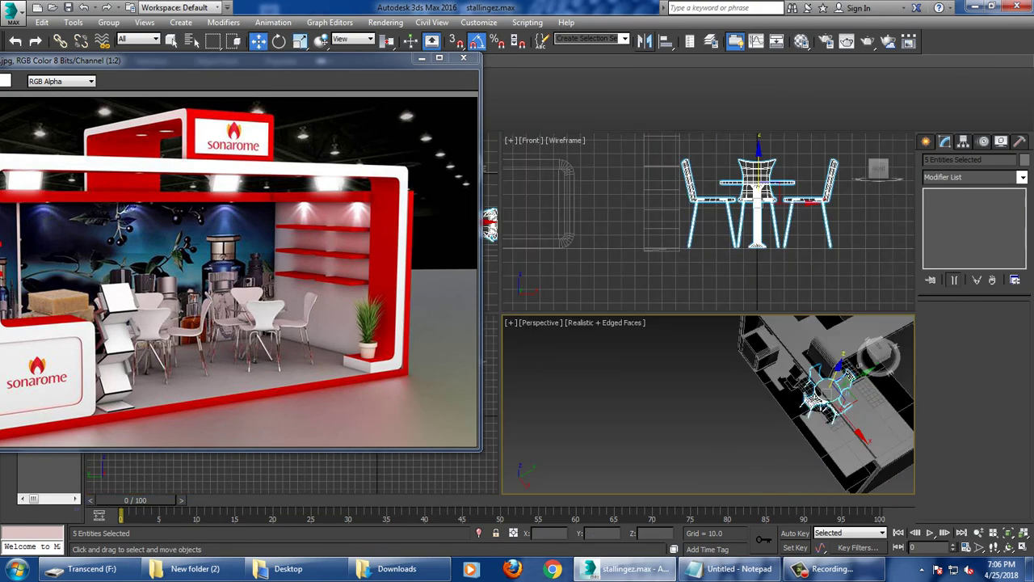
key("t")
key("alt+w")
scroll(699, 315, "down", 3)
scroll(699, 315, "down", 3)
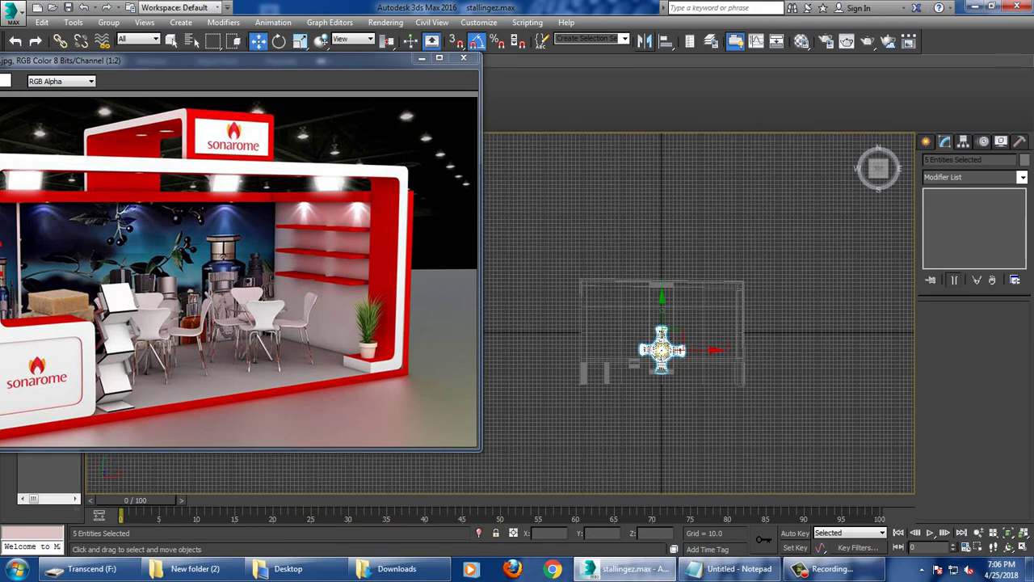
middle_click_drag(662, 349, 656, 371)
left_click_drag(658, 369, 617, 346)
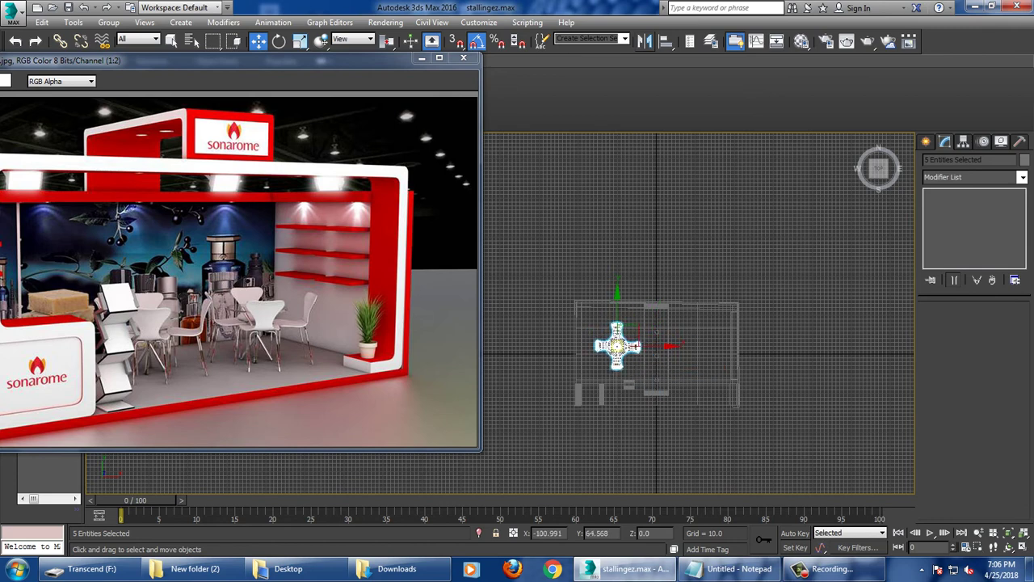
left_click_drag(617, 345, 699, 342)
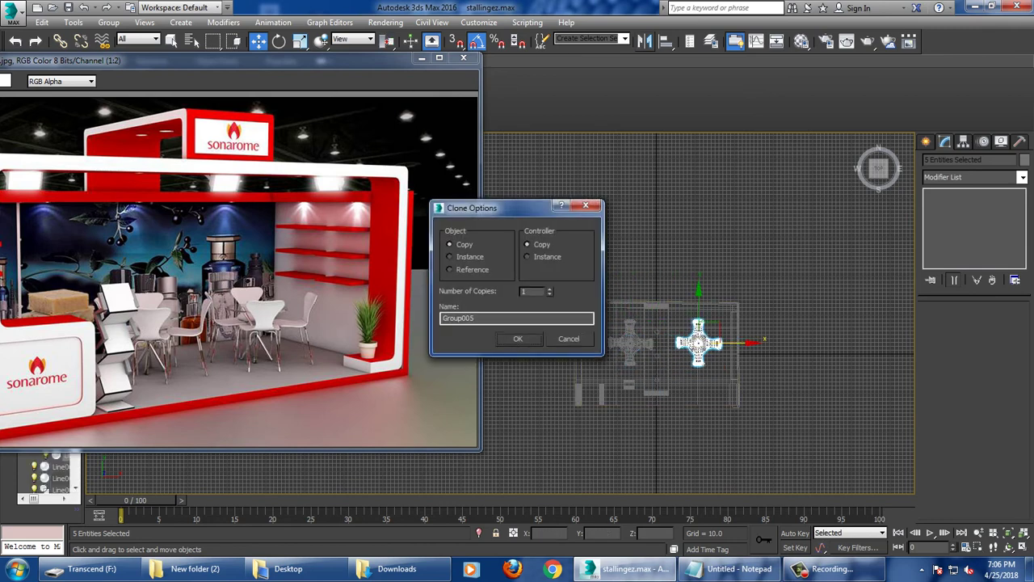
key("Return")
mouse_move(243, 60)
left_mouse_down()
mouse_move(351, 51)
mouse_move(302, 40)
left_mouse_up()
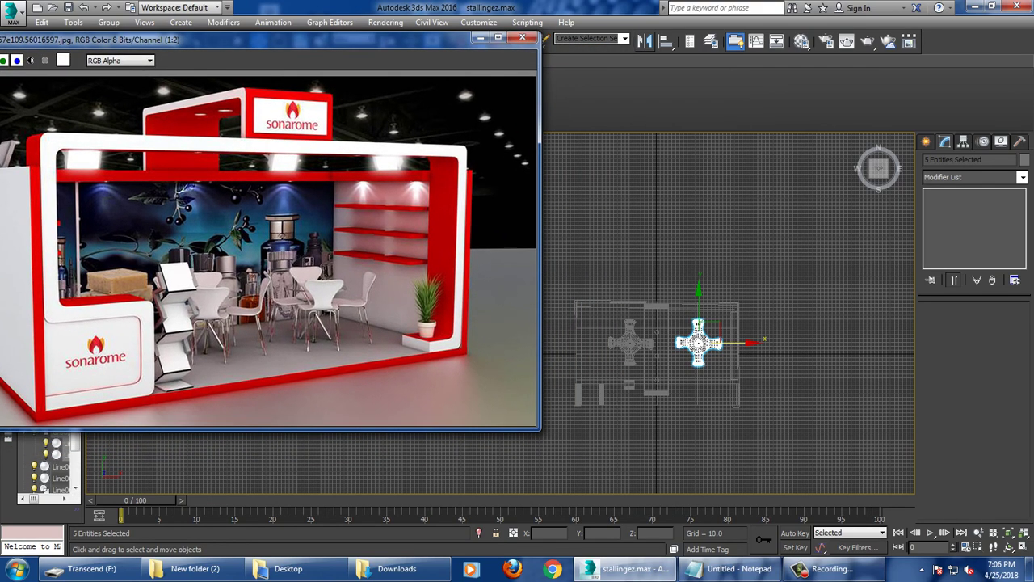
key("alt+w")
key("alt+w")
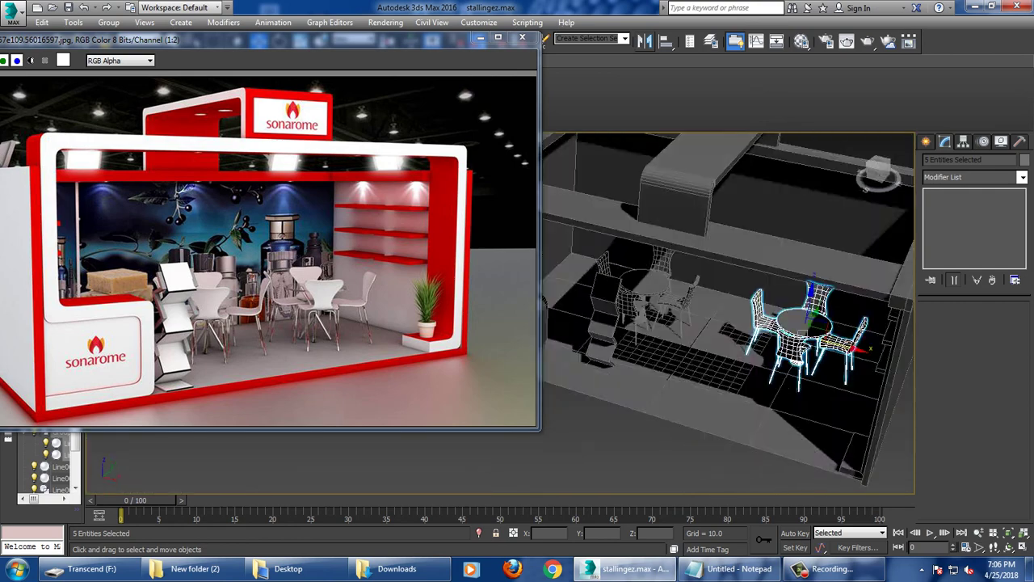
middle_click_drag(614, 404, 537, 432, "alt")
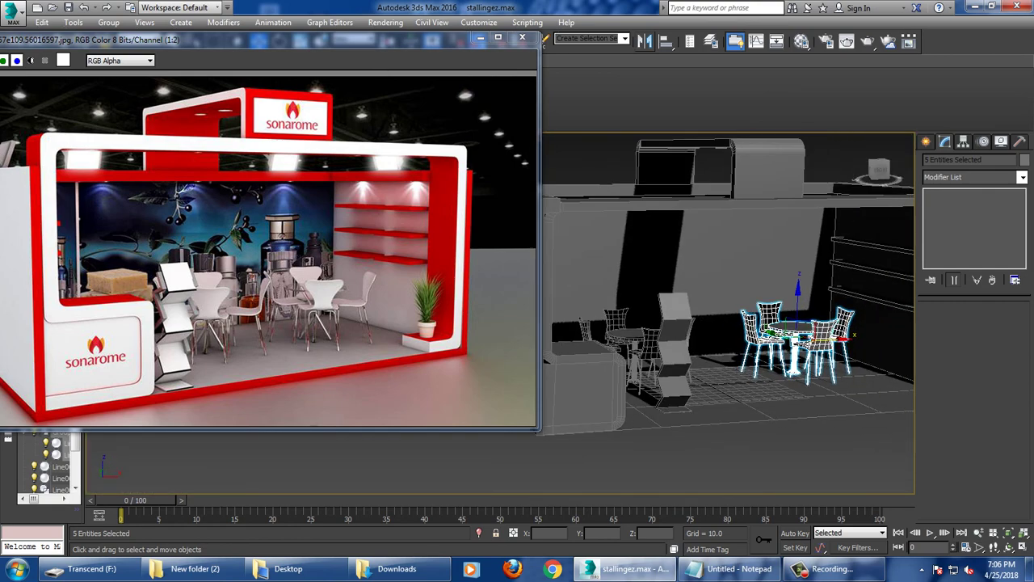
left_click(12, 20)
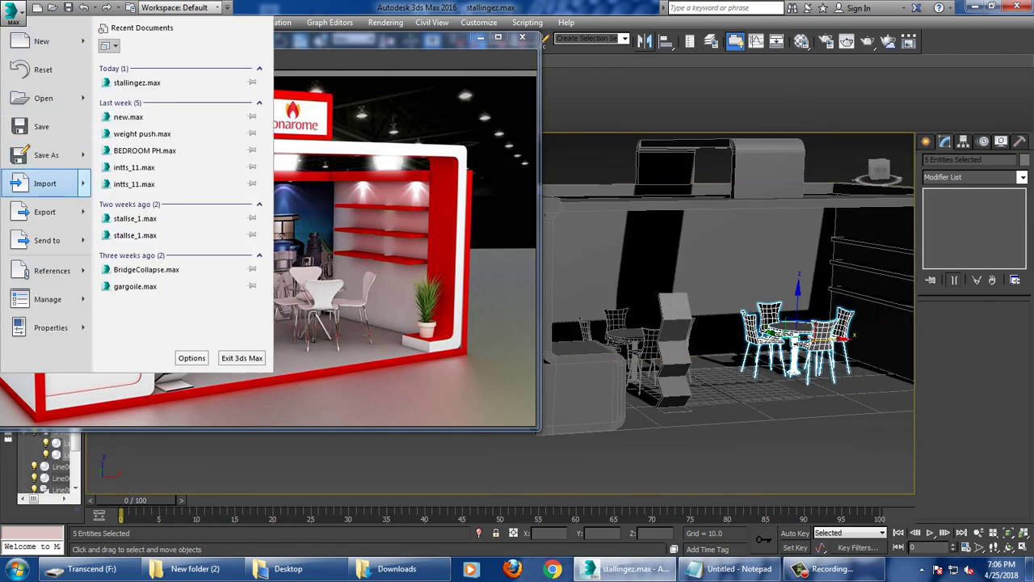
Save the scene as stallingez.max on the Transcend (F:) drive.
left_click(49, 176)
left_click(36, 202)
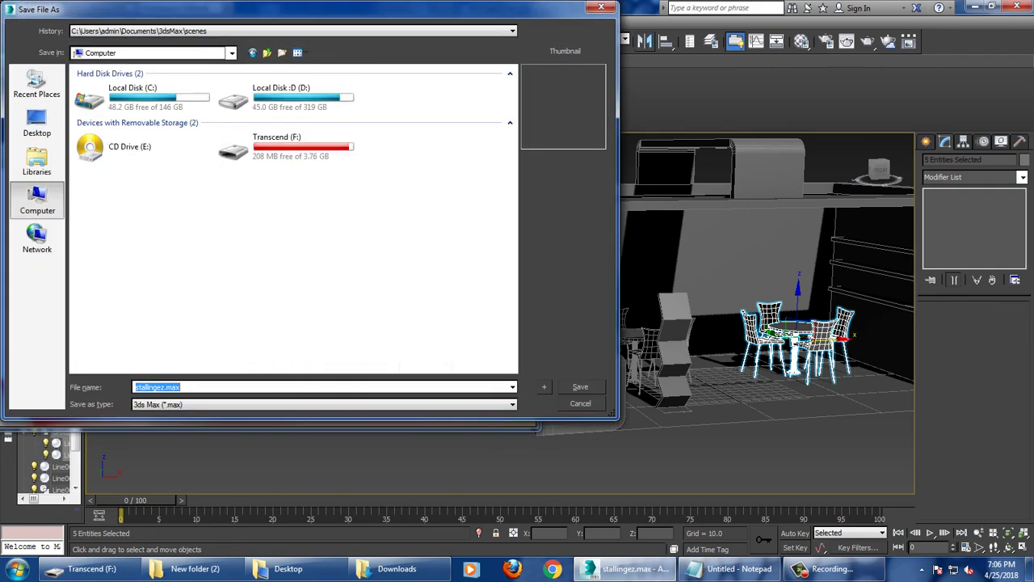
double_click(274, 139)
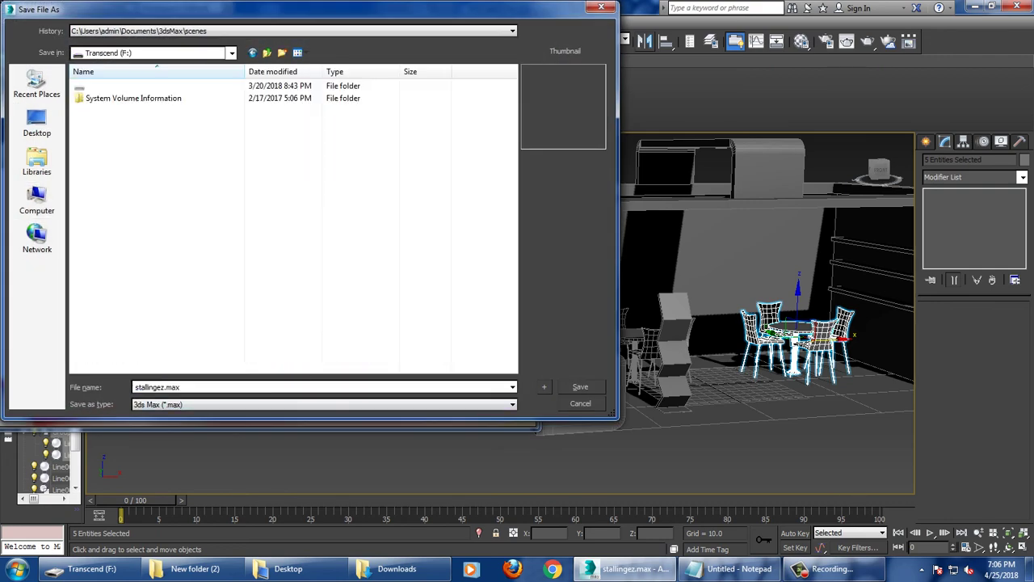
key("Return")
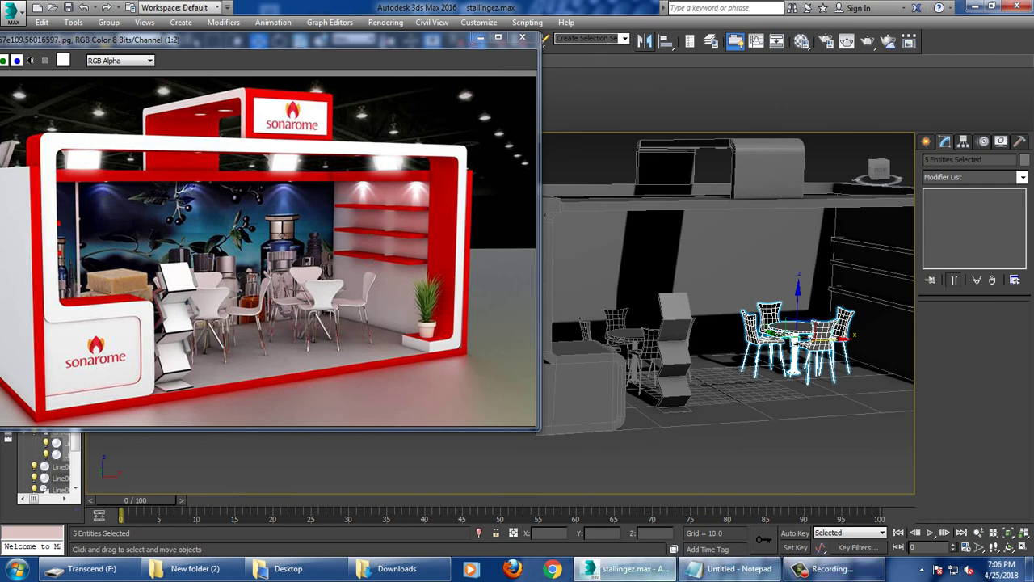
left_click(727, 568)
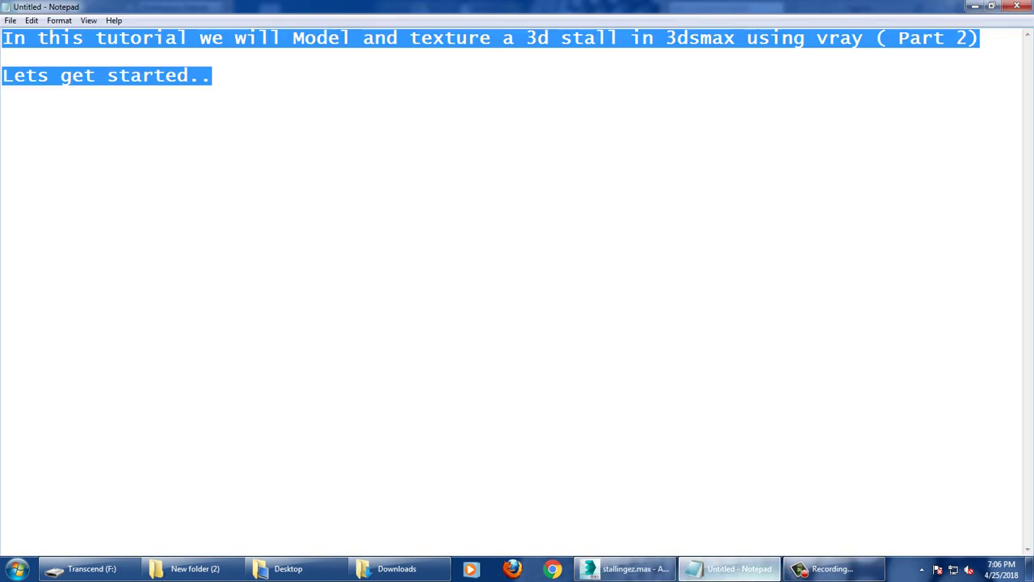
key("Right")
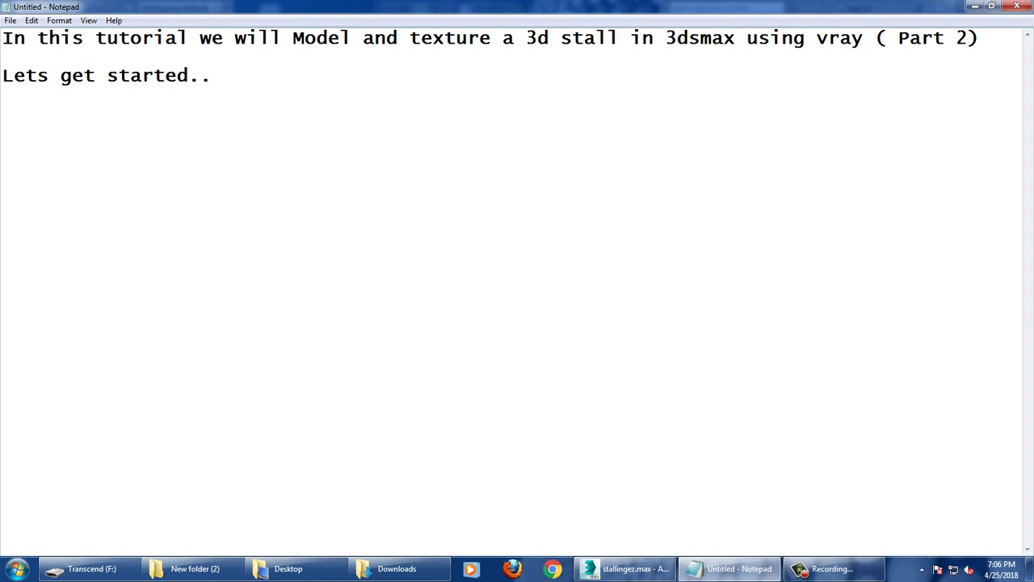